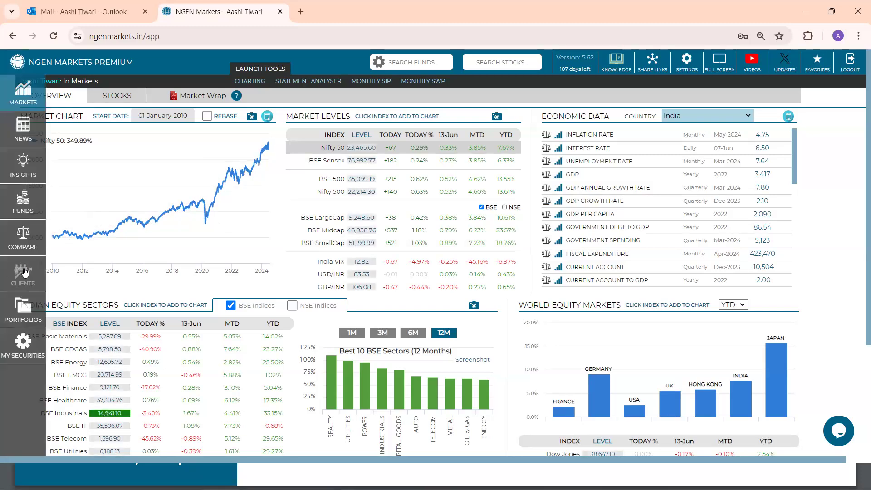
Open the Clients RTA dashboard and check the Current ARN View options
left_click(23, 272)
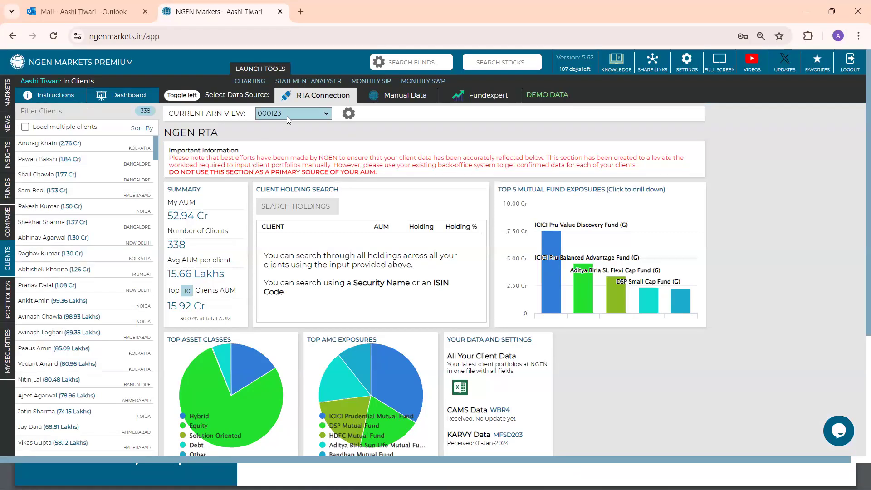
left_click(304, 113)
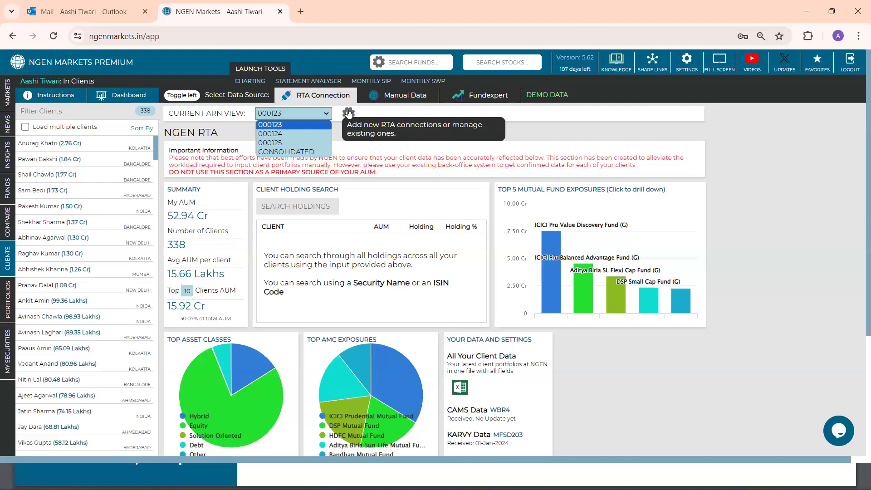
scroll(377, 304, "down", 2)
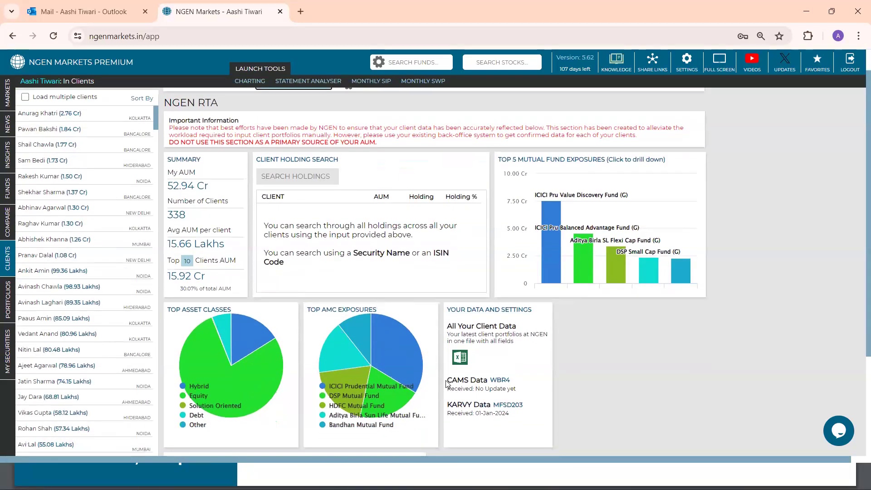
Highlight the CAMS and KARVY data status lines on the dashboard
left_click_drag(447, 380, 509, 381)
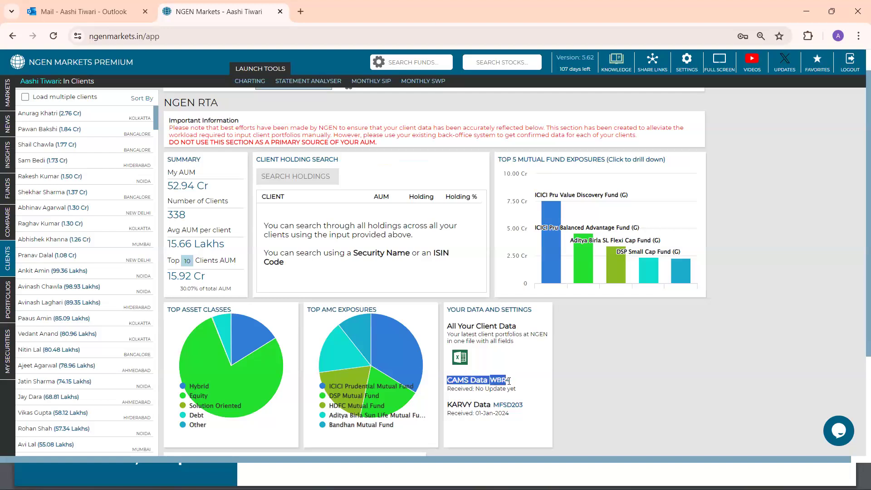
left_click(449, 406)
left_click_drag(449, 406, 518, 407)
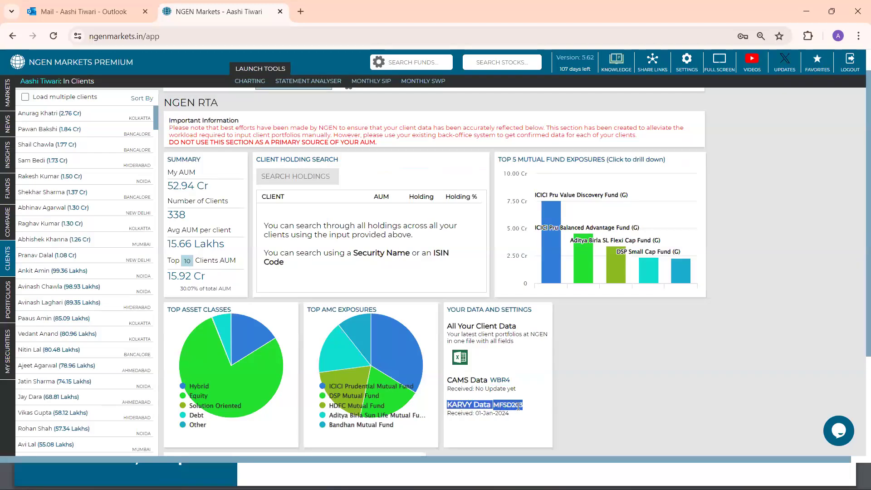
scroll(537, 402, "up", 1)
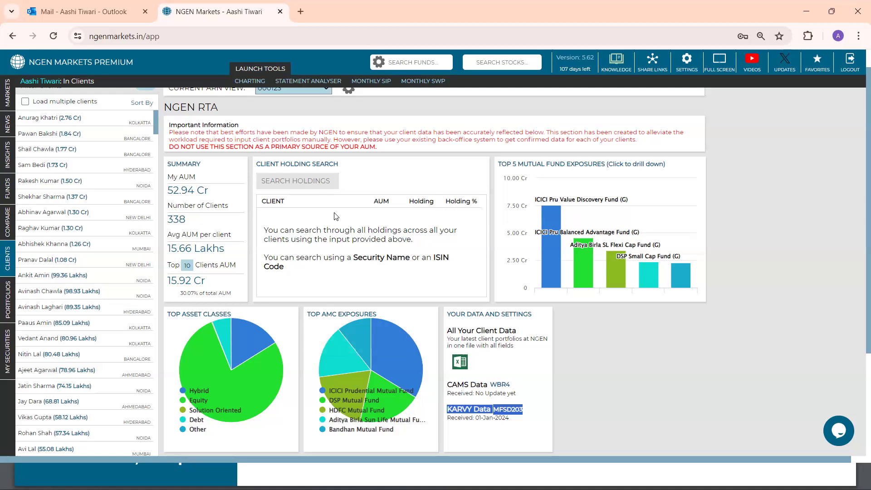
Search holdings for 'icici pru bal' and select ICICI Pru Balanced Advantage Fund (G)
left_click(317, 179)
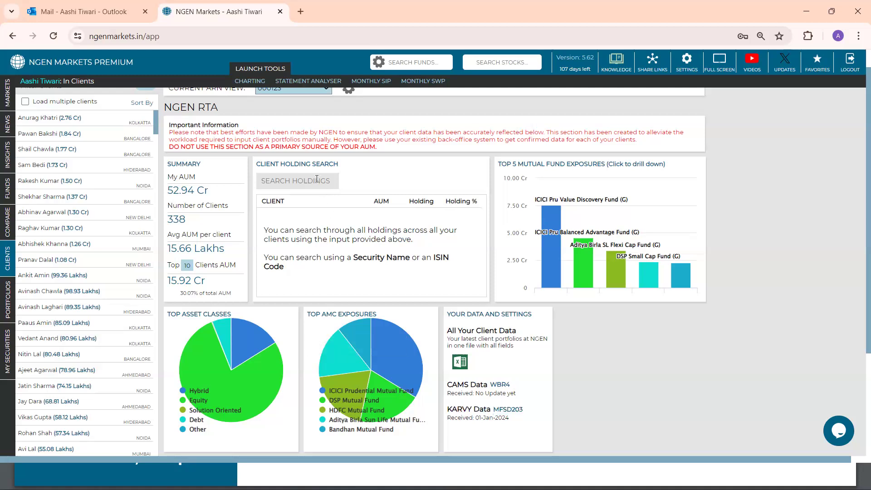
type("icic")
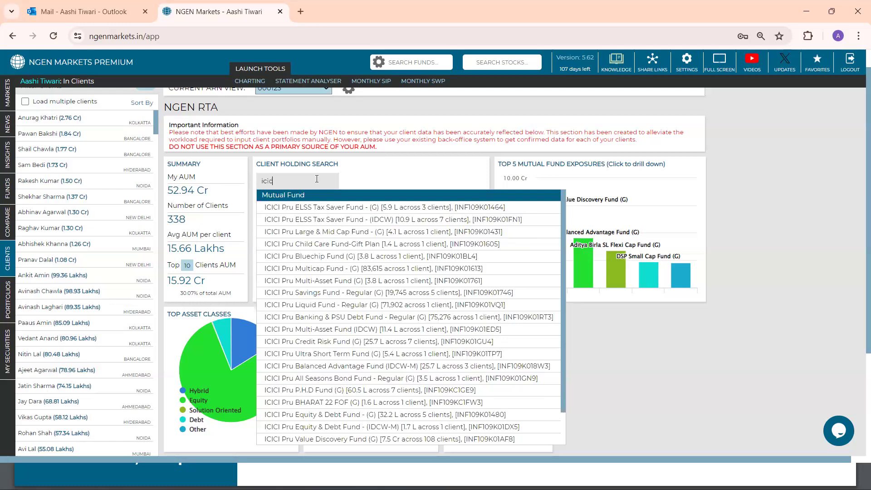
type("i pru bal")
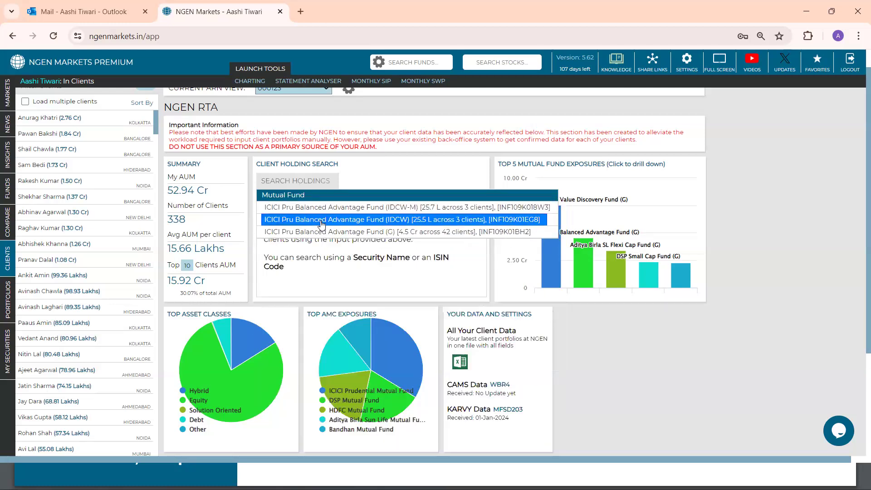
left_click(324, 232)
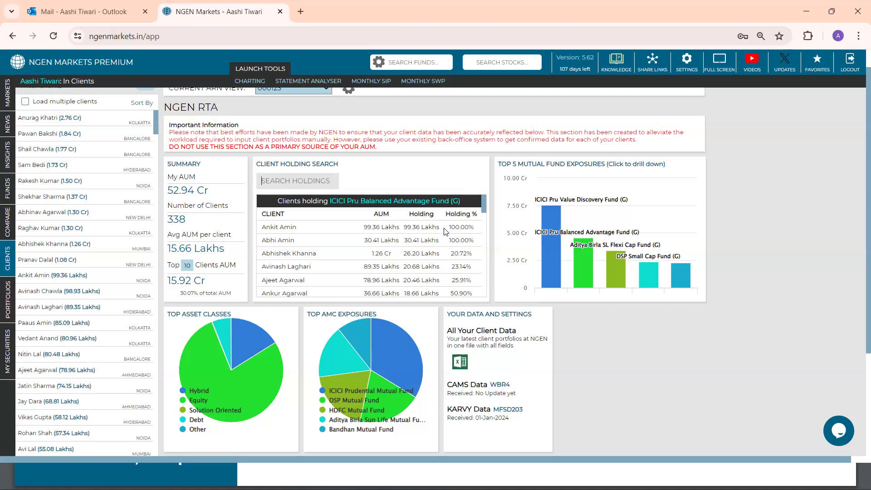
mouse_move(550, 222)
mouse_move(259, 371)
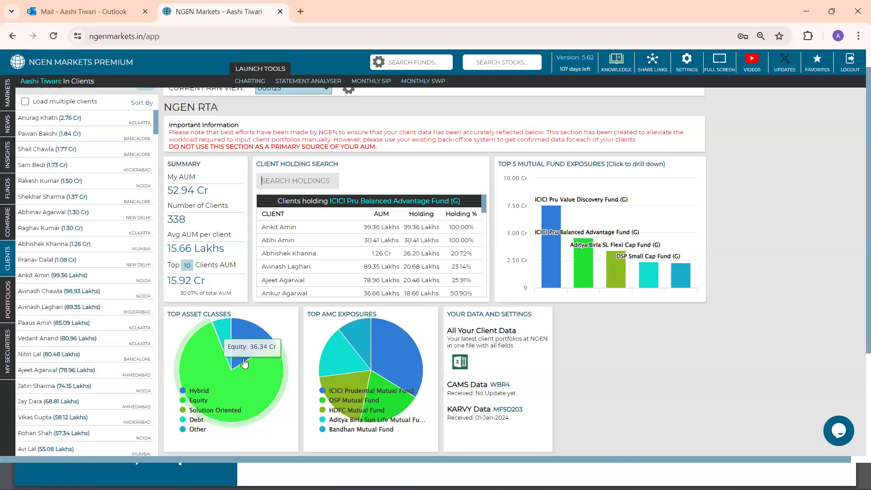
mouse_move(227, 344)
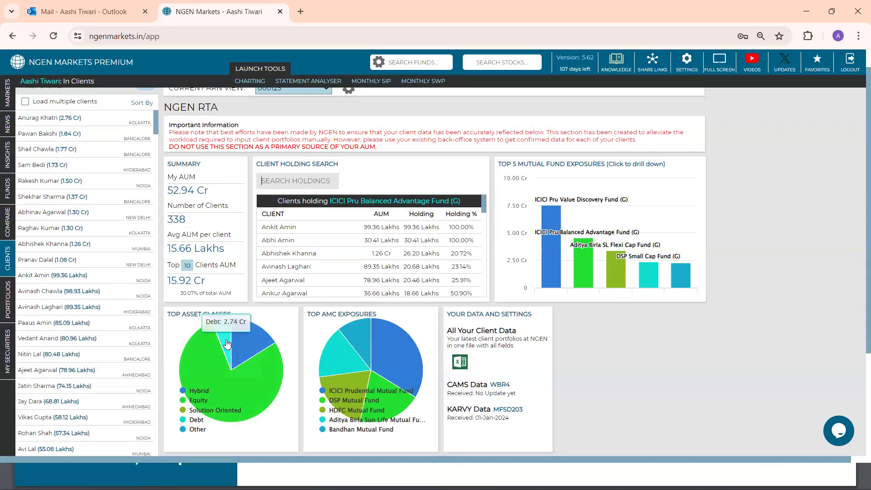
mouse_move(374, 343)
mouse_move(379, 358)
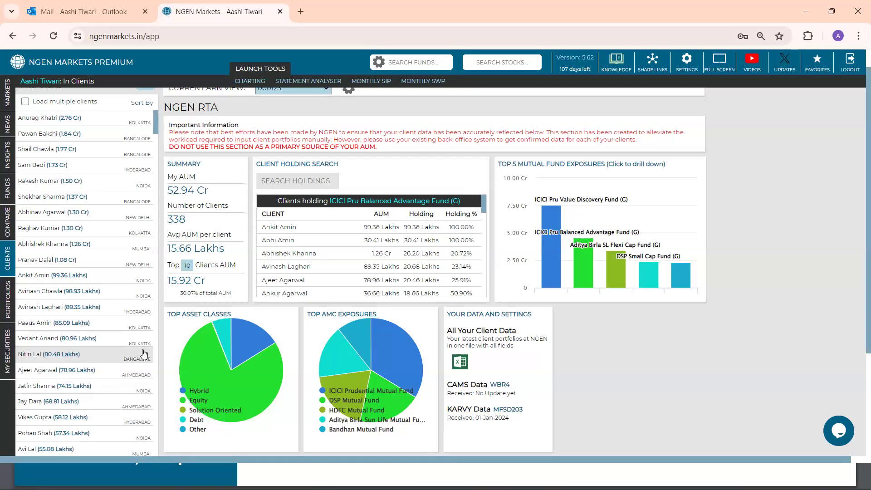
Review a client's portfolio and analytics, then switch the data source to Manual Data
left_click(128, 139)
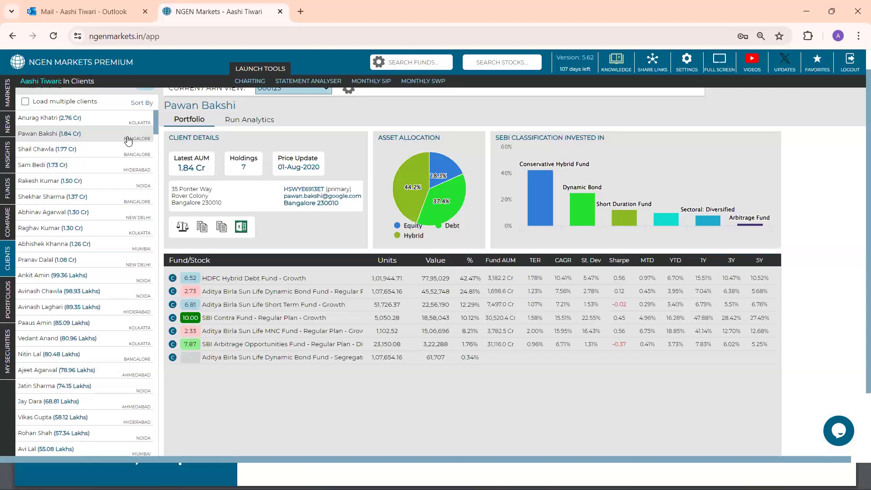
double_click(248, 170)
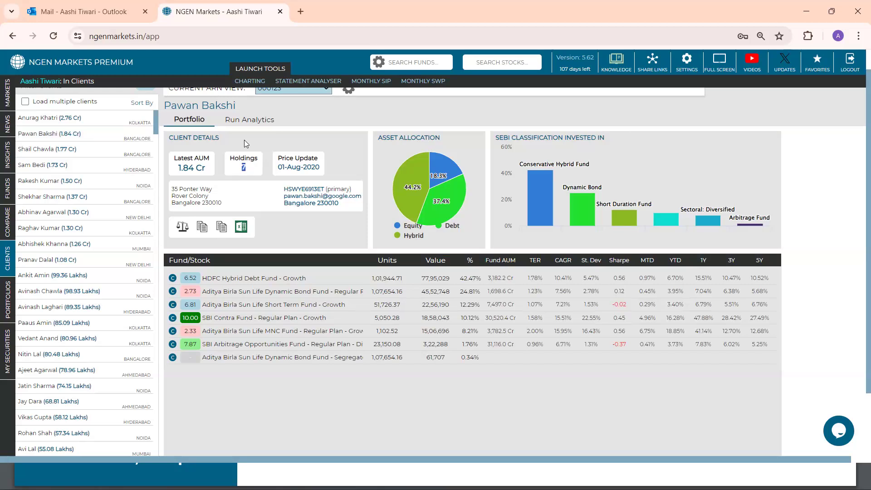
left_click(259, 126)
scroll(320, 133, "up", 1)
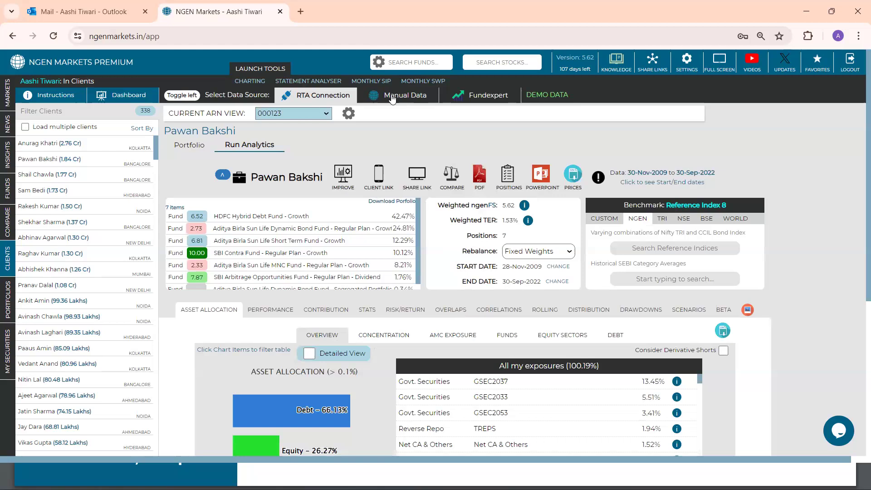
left_click(392, 99)
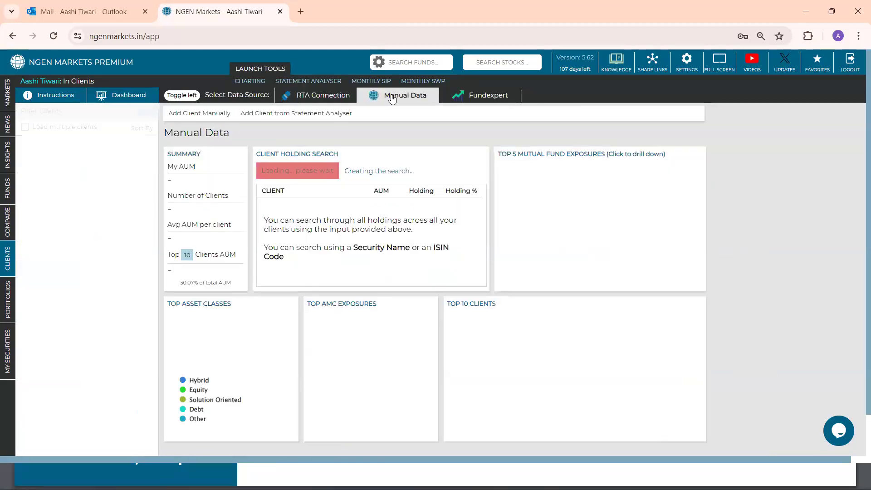
Add a new manual client with the client's full name and save it
left_click(203, 115)
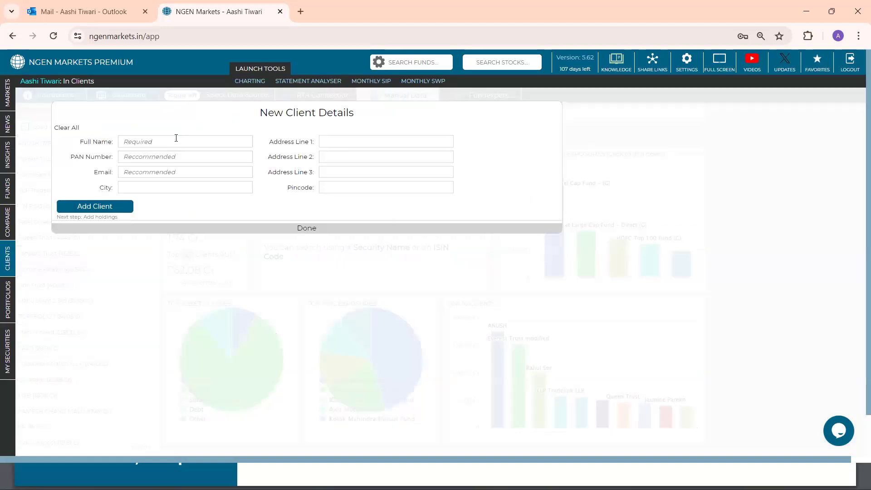
type("yashika")
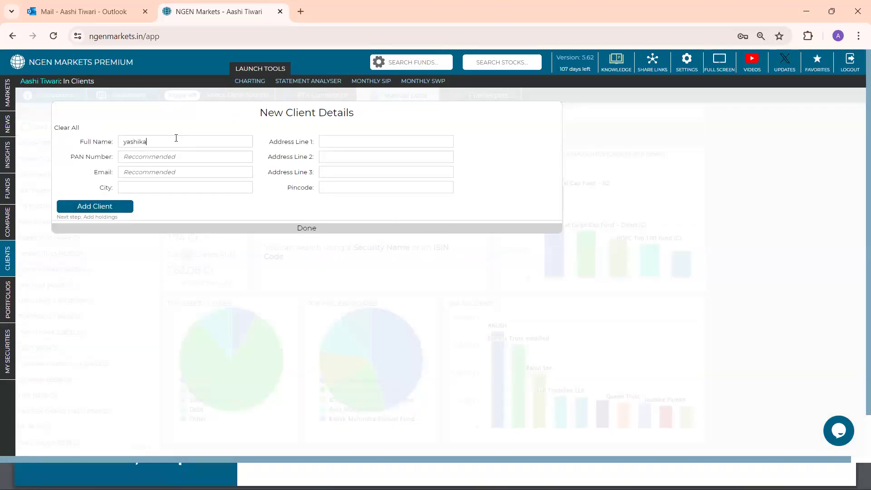
left_click(120, 207)
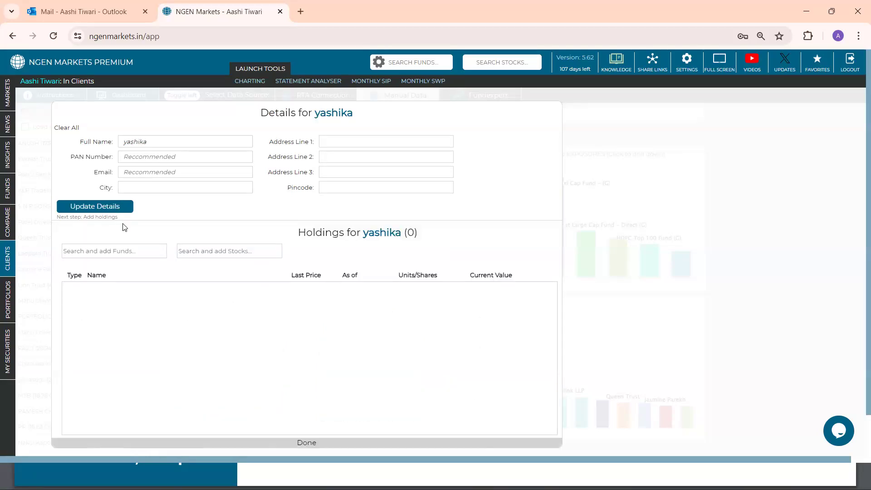
Search the funds list for 'bandhan ste'
scroll(124, 227, "down", 1)
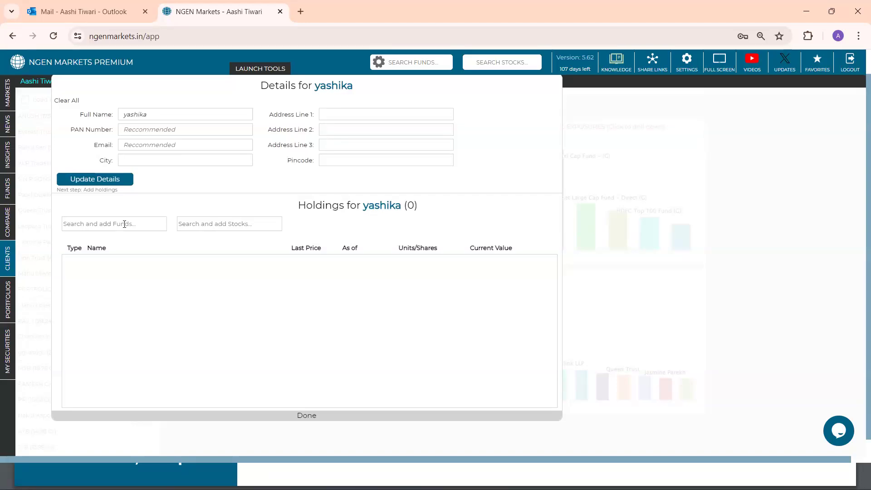
type("bandhs")
type("o")
type("h")
key("BackSpace")
type("an ste")
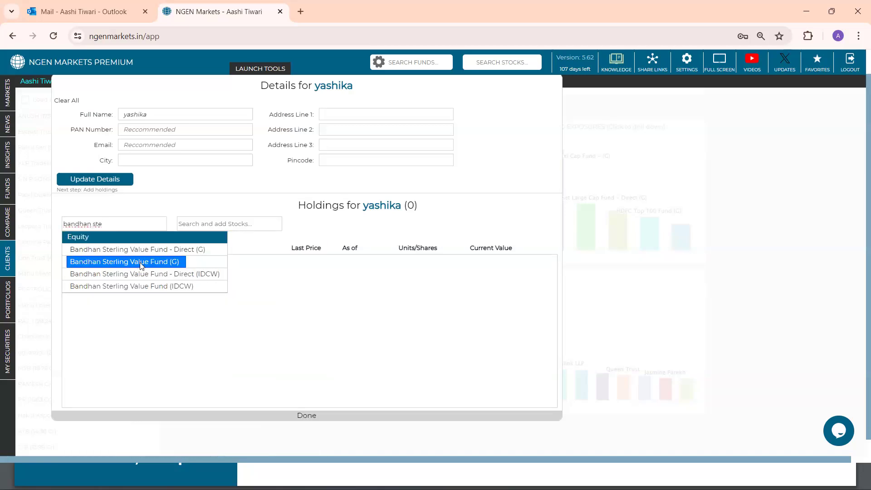
Add Bandhan Sterling Value Fund (G), AXIS Focused Fund - Regular (G), Tata Steel and Hindustan Unilever as holdings
left_click(141, 266)
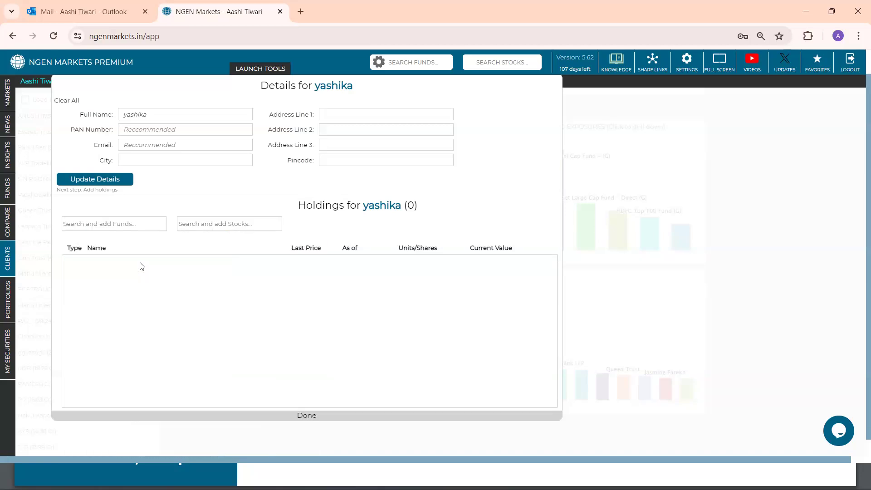
type("ax")
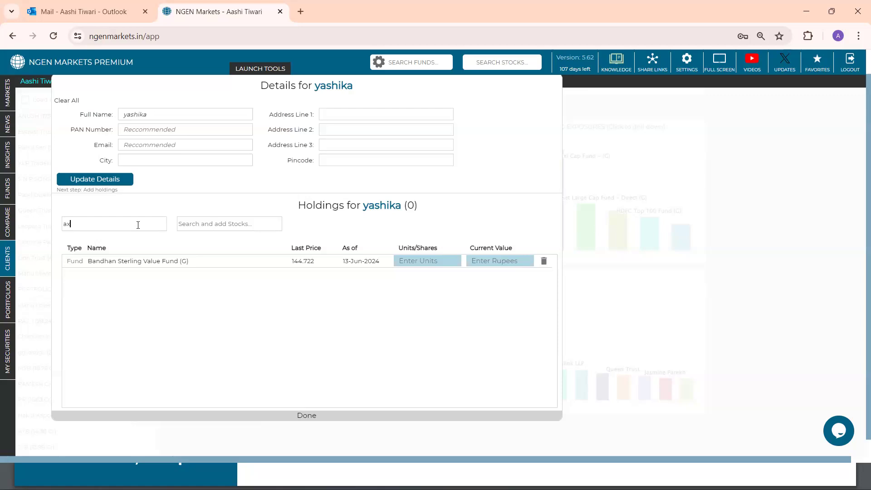
type("is focus")
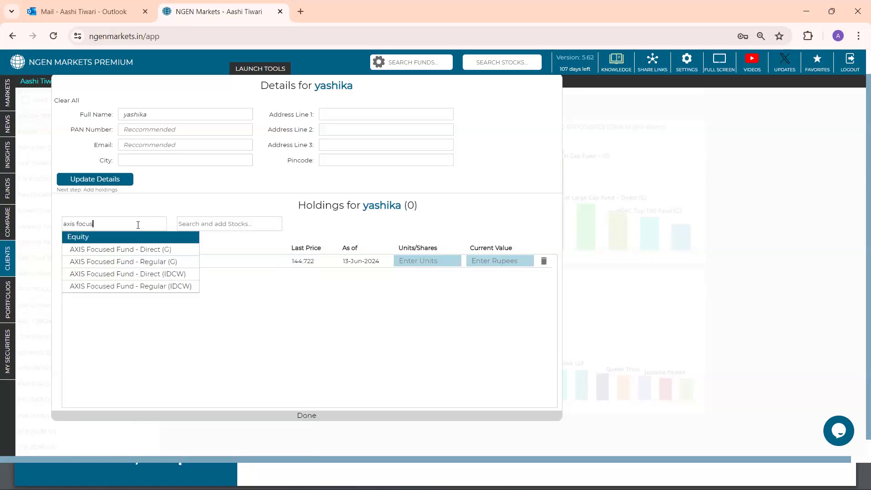
left_click(140, 262)
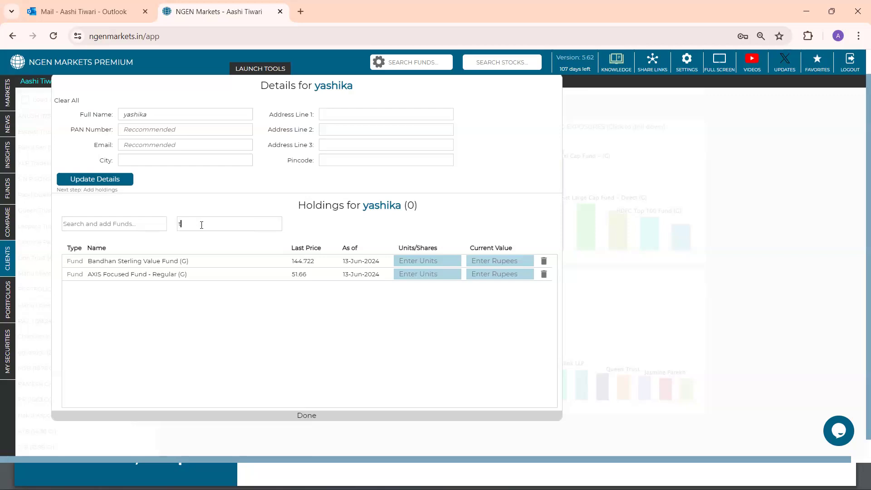
type("tata st")
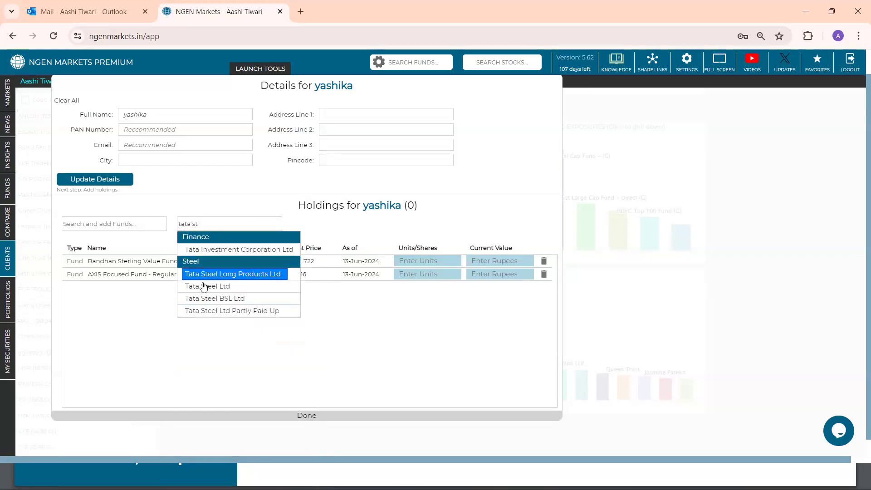
left_click(204, 287)
type("hind")
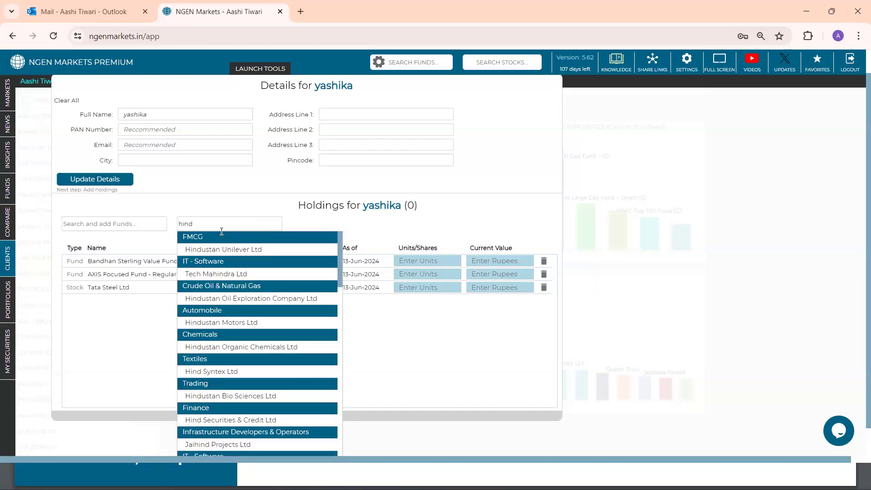
left_click(226, 255)
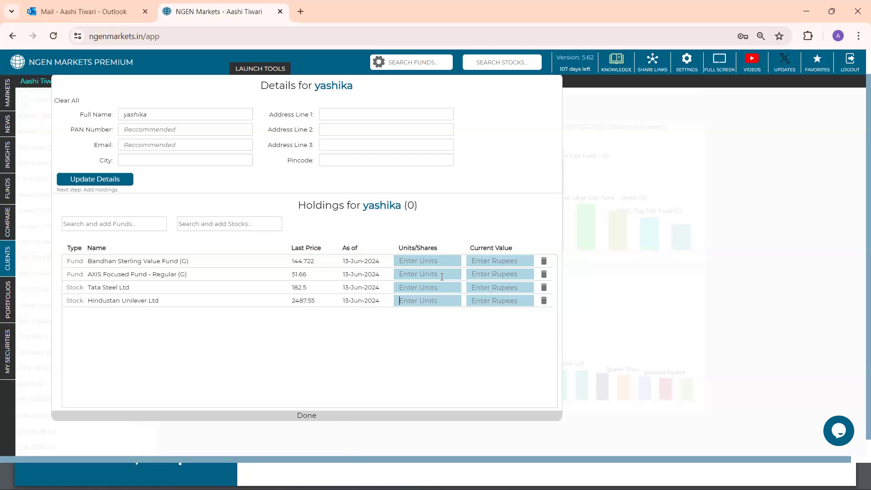
Enter 3000 for Bandhan and 200 for AXIS, Tata Steel at 100 shares, Hindustan Unilever at 50
left_click(477, 263)
type("300000")
left_click(493, 274)
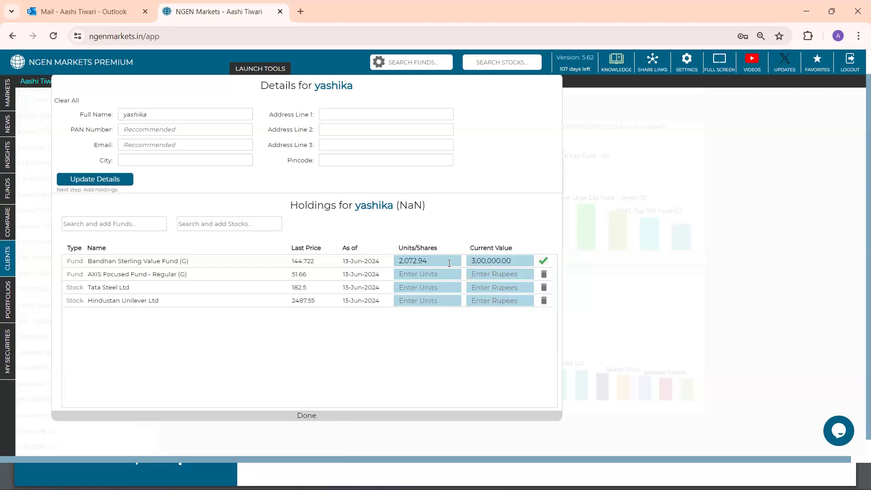
left_click(474, 274)
type("200000")
left_click(481, 287)
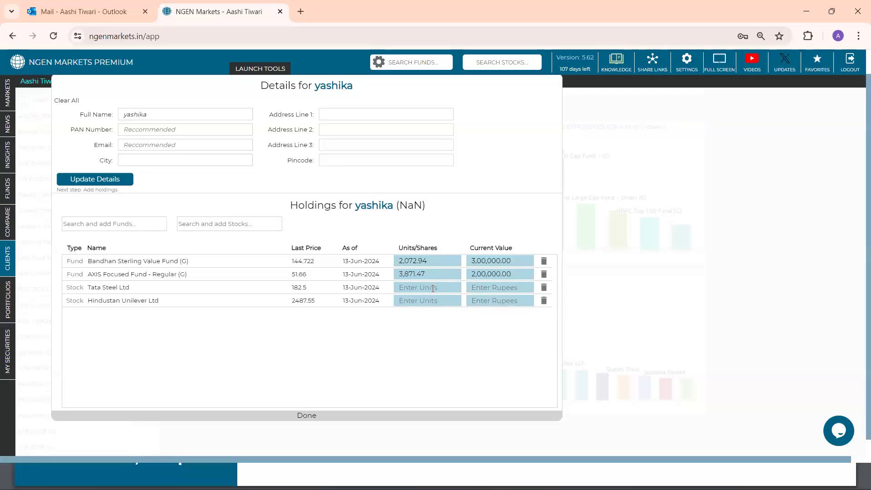
type("15")
type("00")
left_click(437, 303)
type("50")
left_click(423, 350)
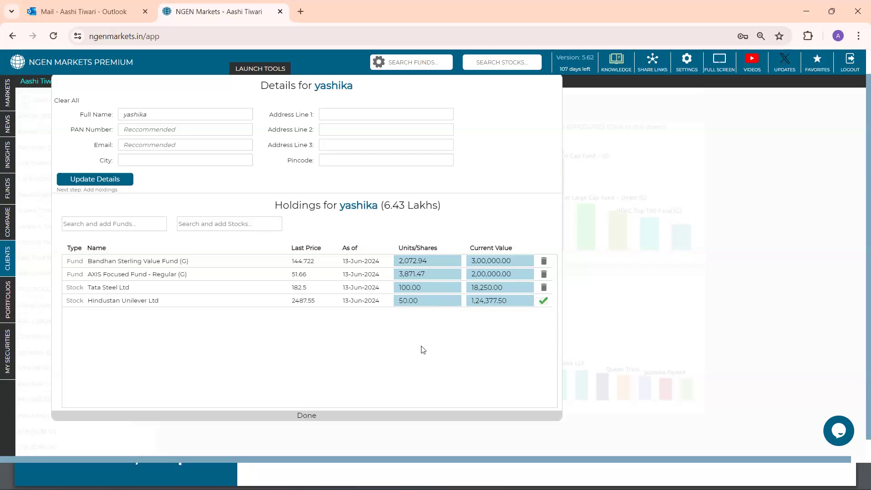
left_click(355, 415)
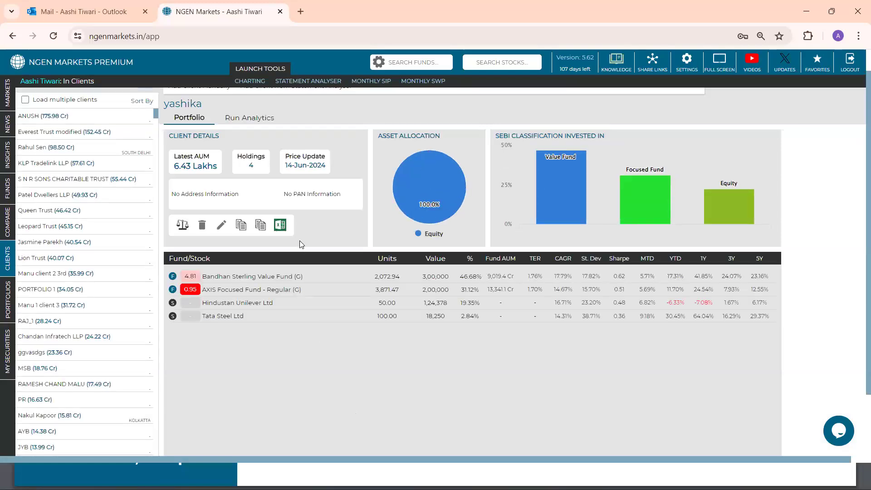
Run analytics on the client's portfolio and open the Statement Analyser in a new tab
scroll(262, 136, "up", 1)
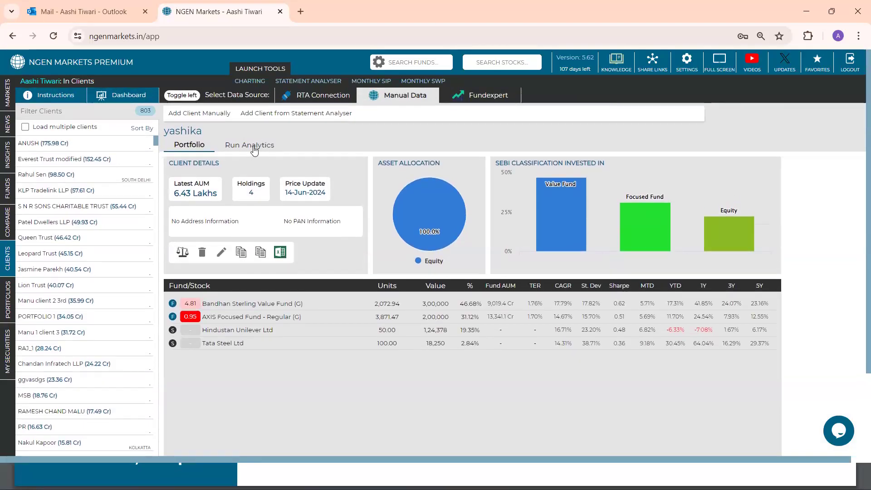
left_click(254, 147)
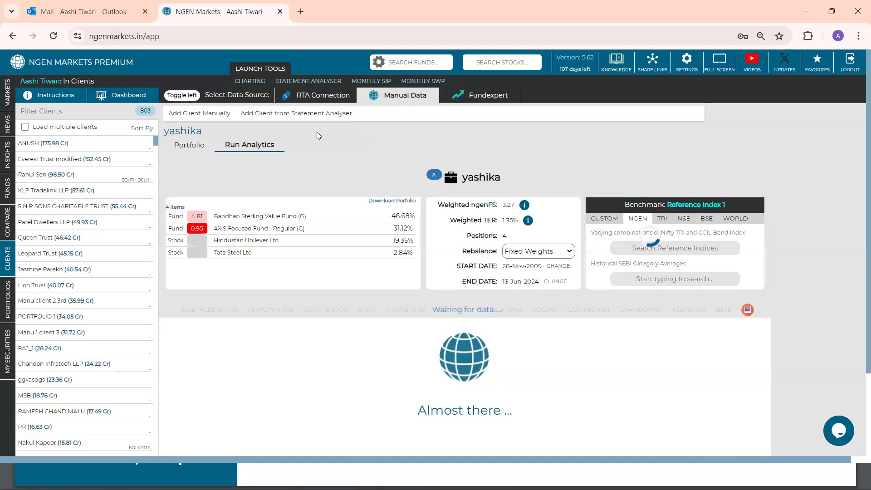
left_click(324, 81)
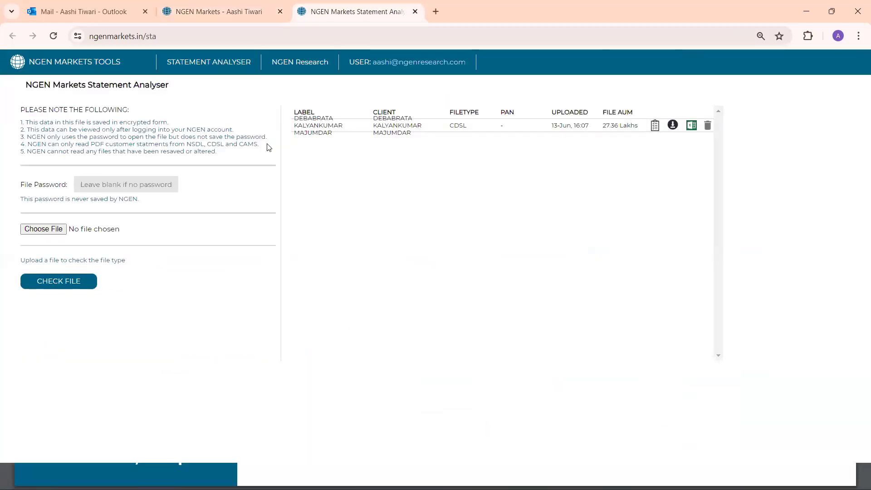
Highlight the supported providers, PDF-only and altered-file notes in the Statement Analyser
left_click_drag(187, 145, 260, 145)
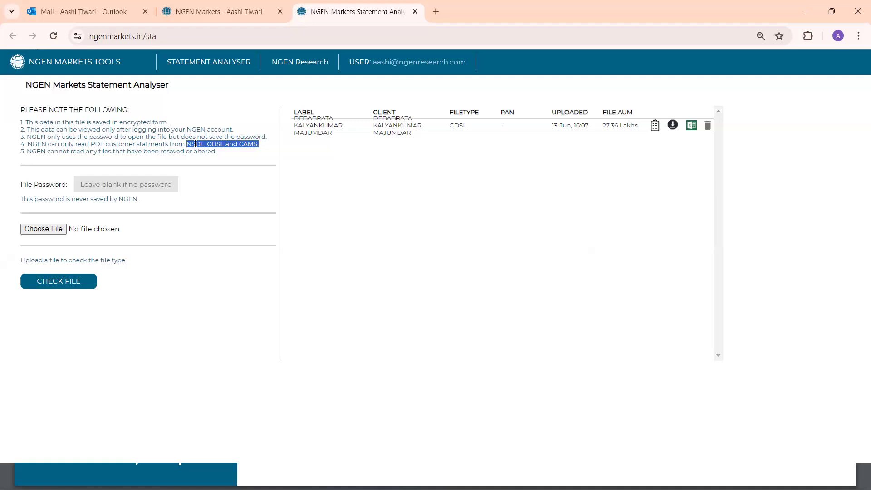
left_click_drag(92, 145, 106, 145)
left_click_drag(195, 153, 223, 156)
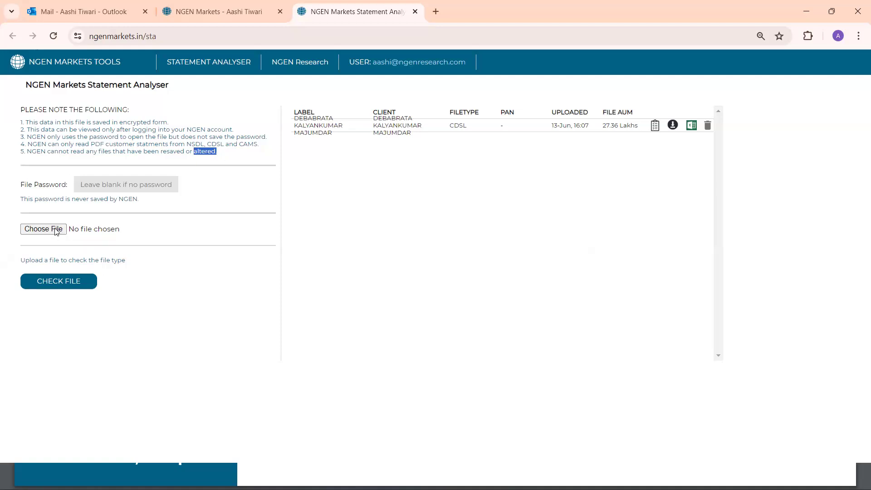
Upload the February 2024 NSDL statement PDF, enter its file password and check the file
left_click(43, 229)
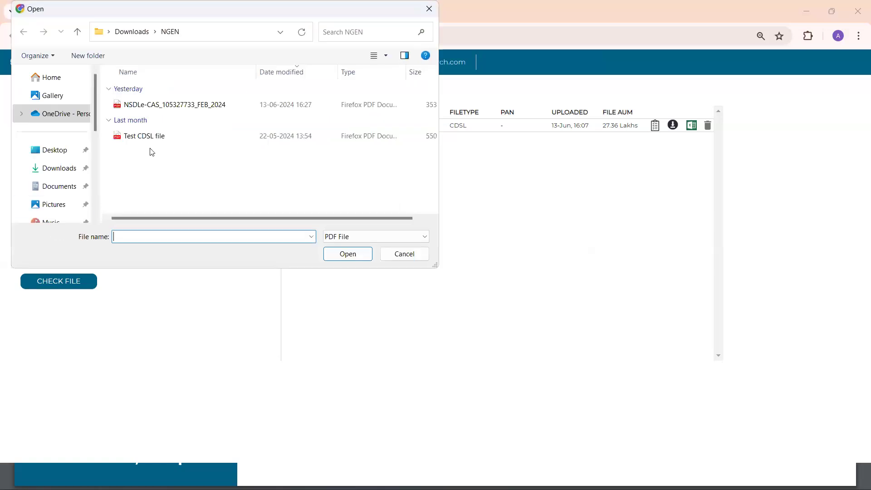
left_click(195, 108)
left_click(334, 255)
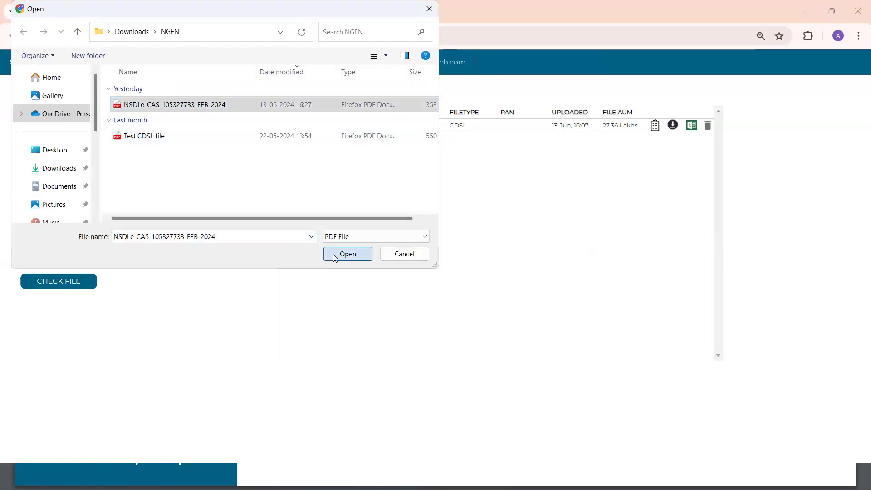
left_click(145, 181)
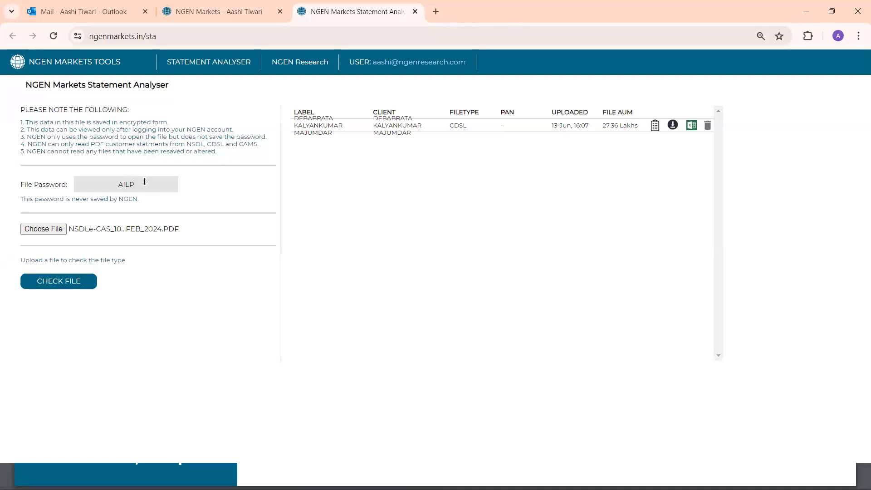
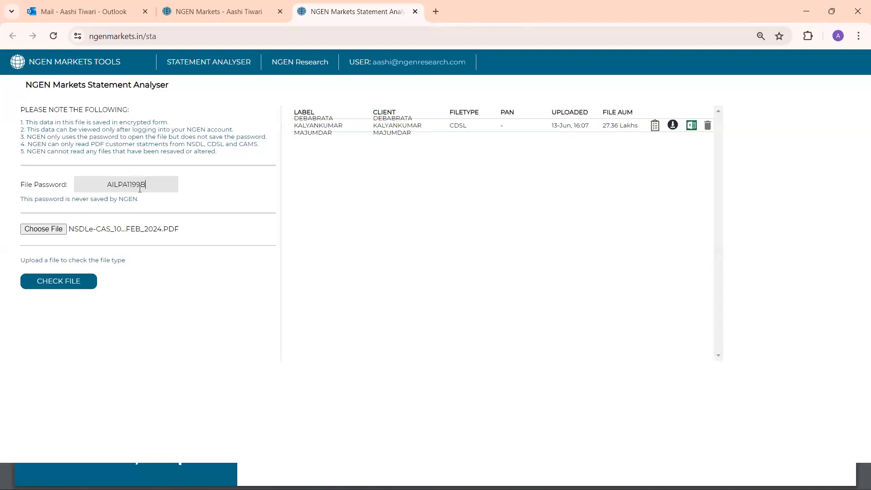
left_click(57, 281)
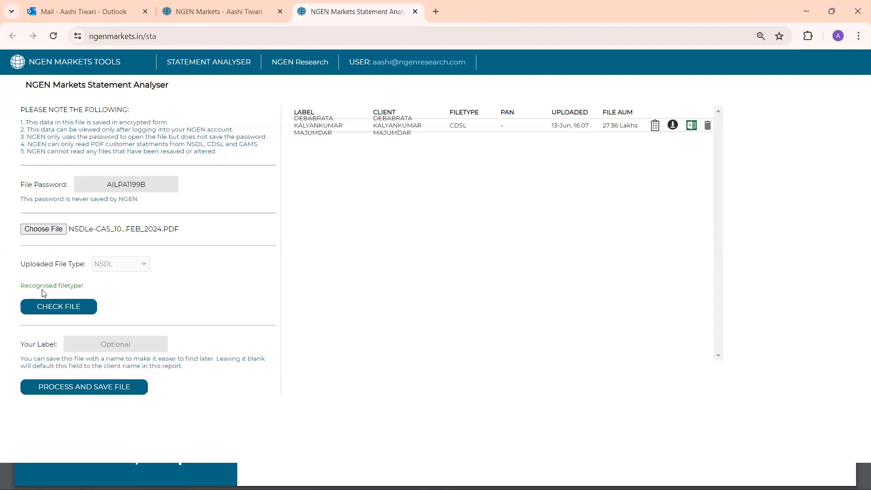
Label the statement 'JUNE PROSPECT' and process and save it
left_click(92, 348)
type("JUNE PROSPECT")
left_click(104, 388)
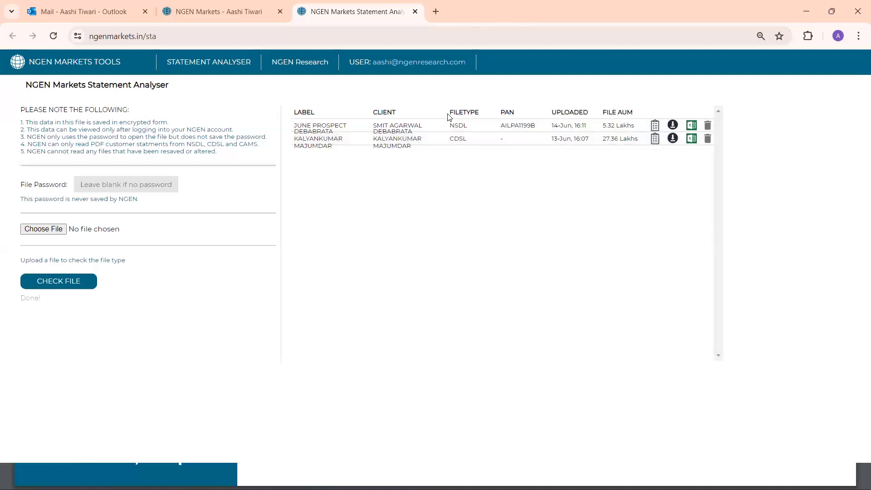
View the JUNE PROSPECT report's holdings, then return to the main client analytics tab
left_click_drag(551, 112, 597, 118)
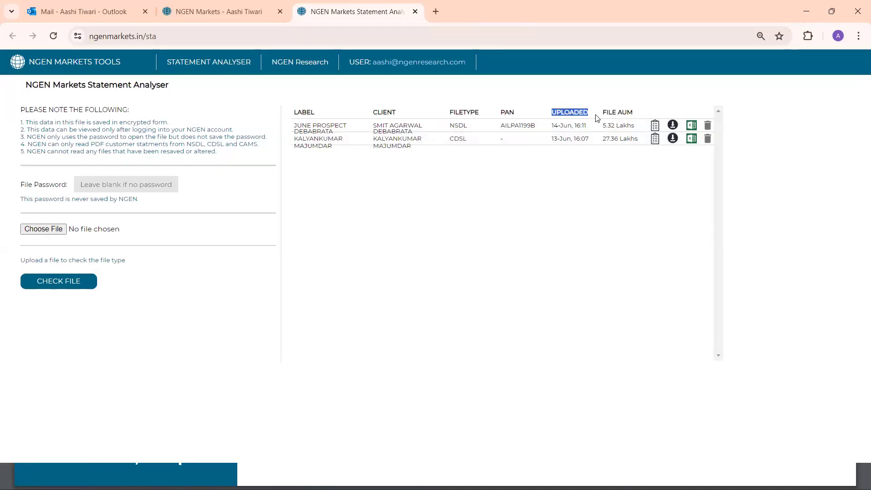
left_click(656, 126)
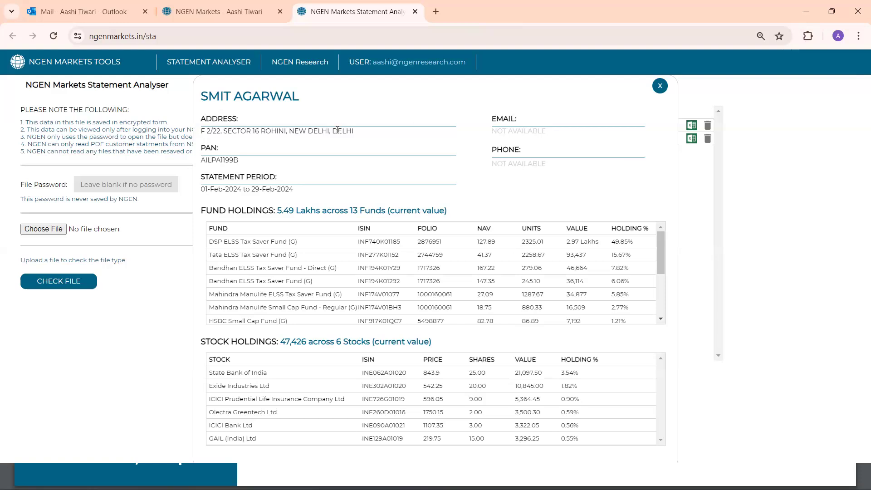
left_click(176, 4)
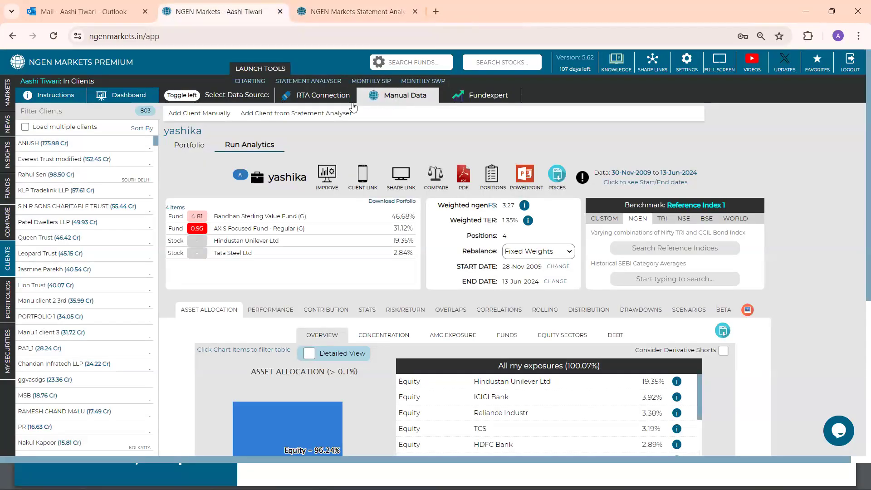
Import the JUNE PROSPECT report's holdings as a client and run its analytics
left_click(310, 116)
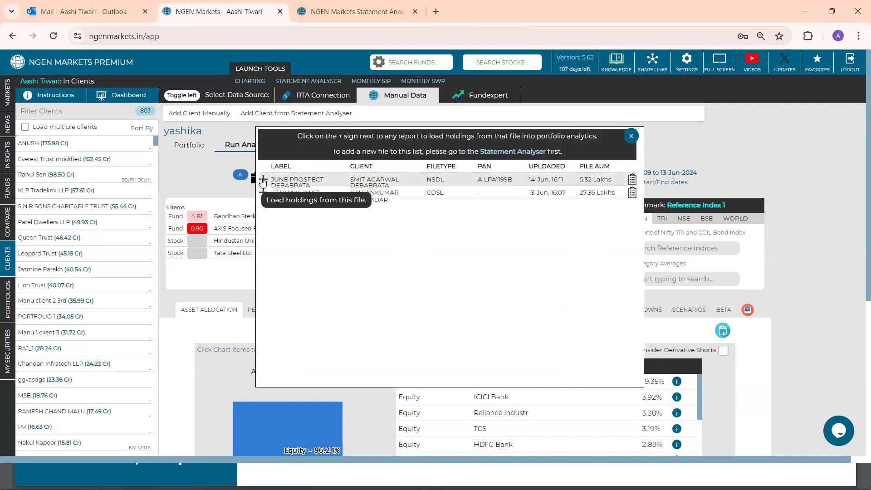
left_click(264, 180)
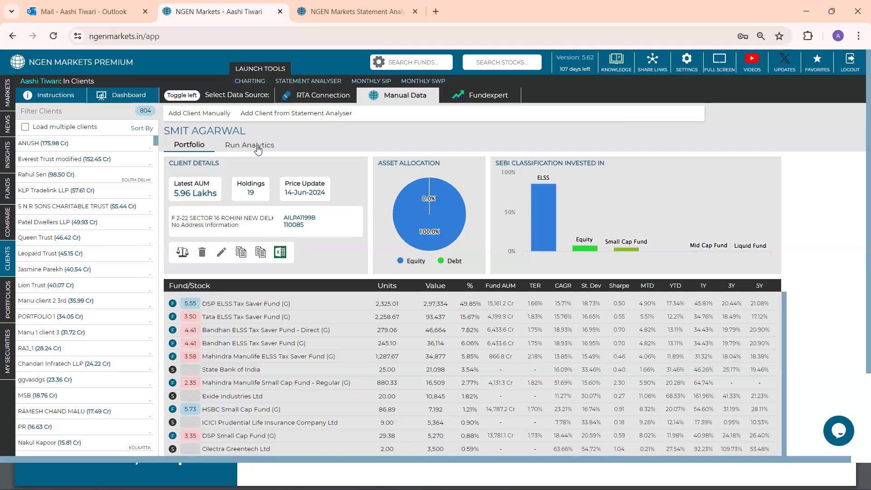
left_click(258, 150)
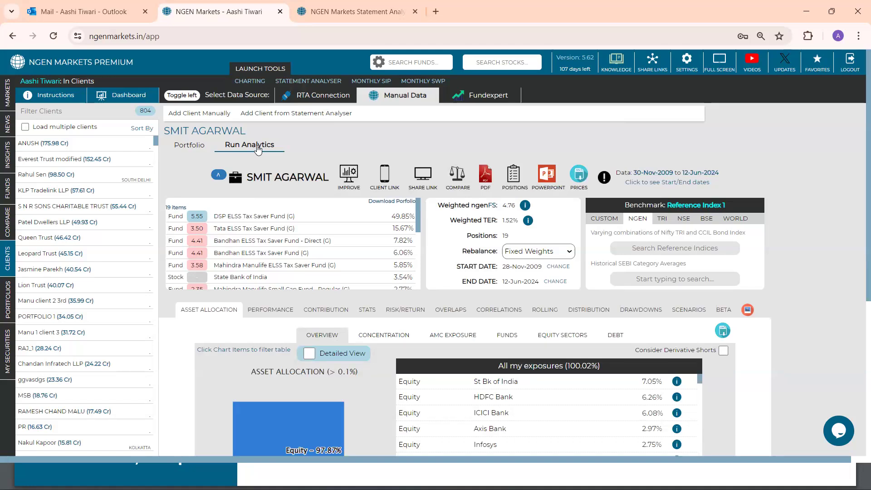
mouse_move(25, 302)
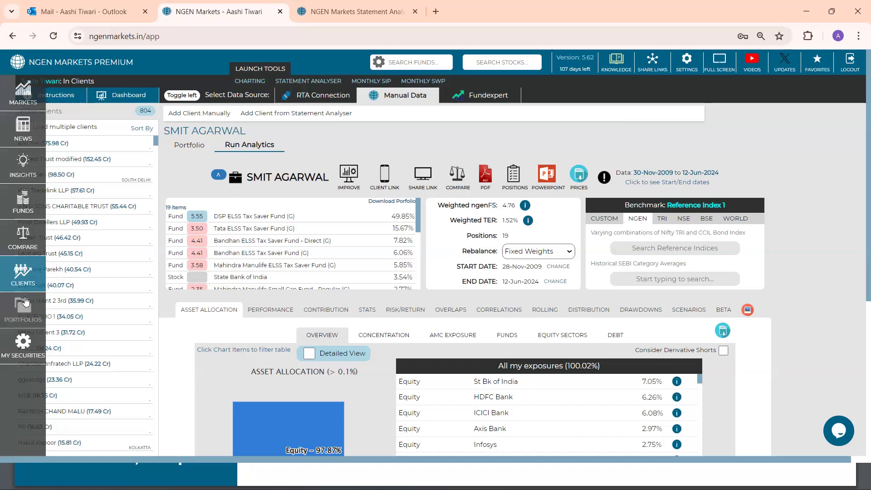
Create a new portfolio from Portfolios and open the Load ISINs from Excel panel
left_click(25, 301)
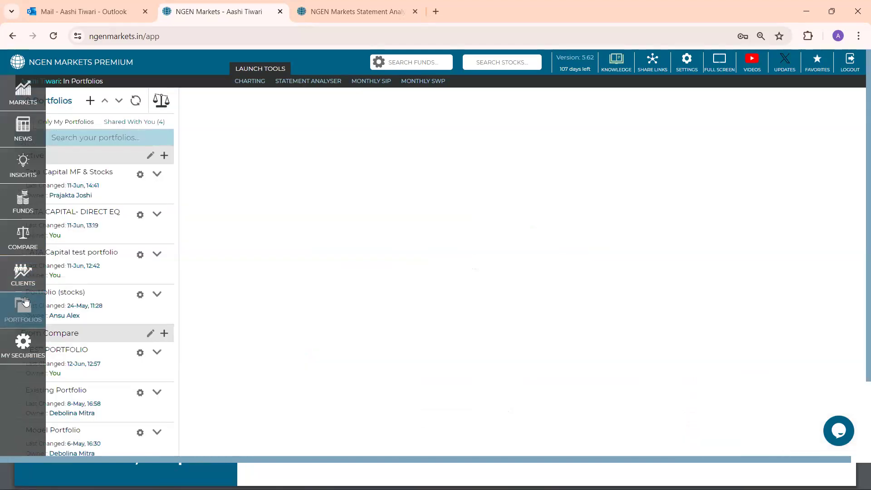
left_click(90, 102)
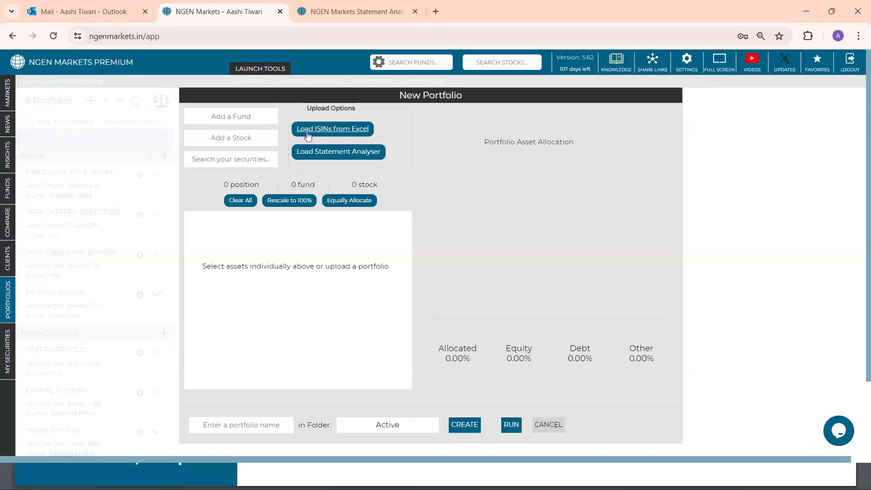
left_click(341, 131)
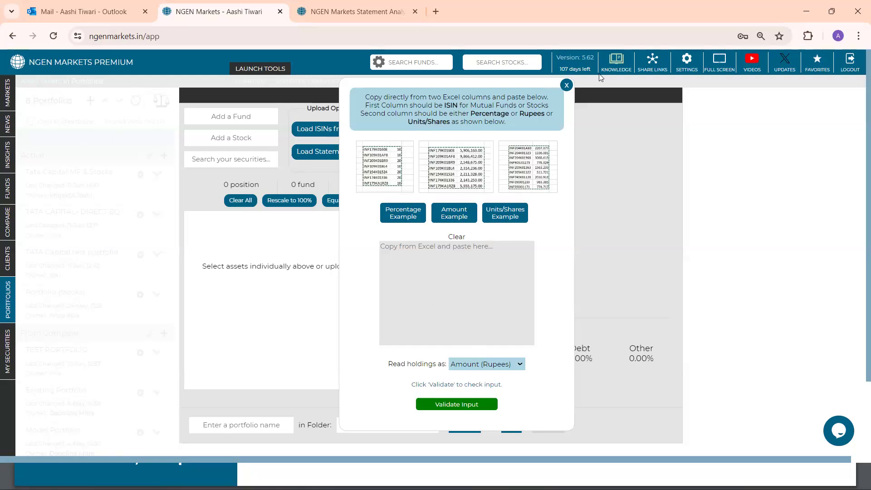
left_click(567, 86)
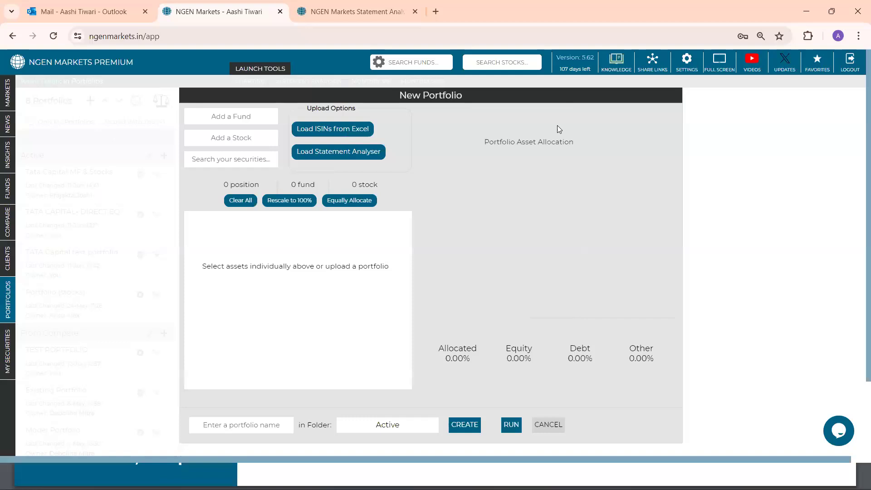
left_click(362, 131)
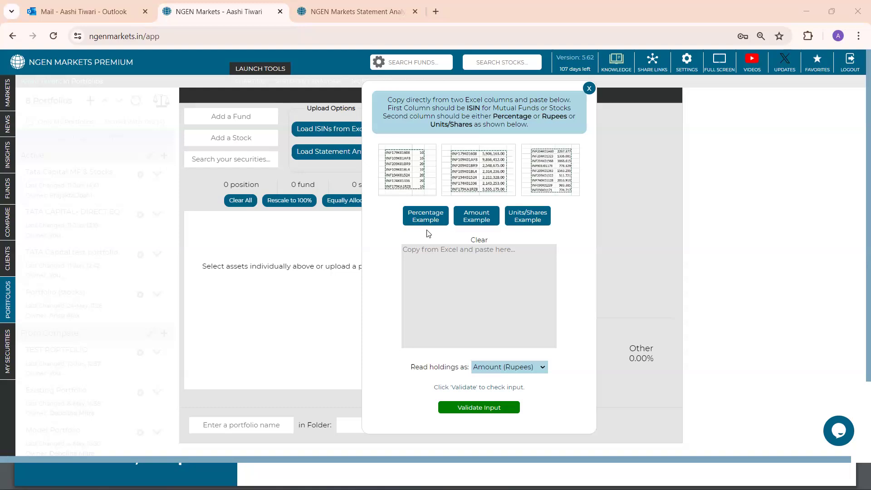
Copy the seven ISINs and share counts in C2:D8 of the SAMPLE ISIN workbook
key("alt+Tab")
key("alt+Tab")
key("alt+Tab")
key("alt+Tab")
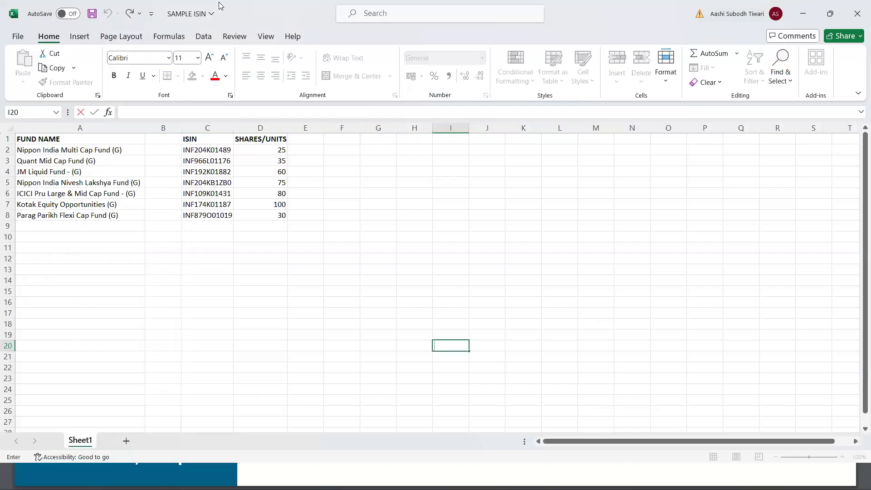
left_click(219, 2)
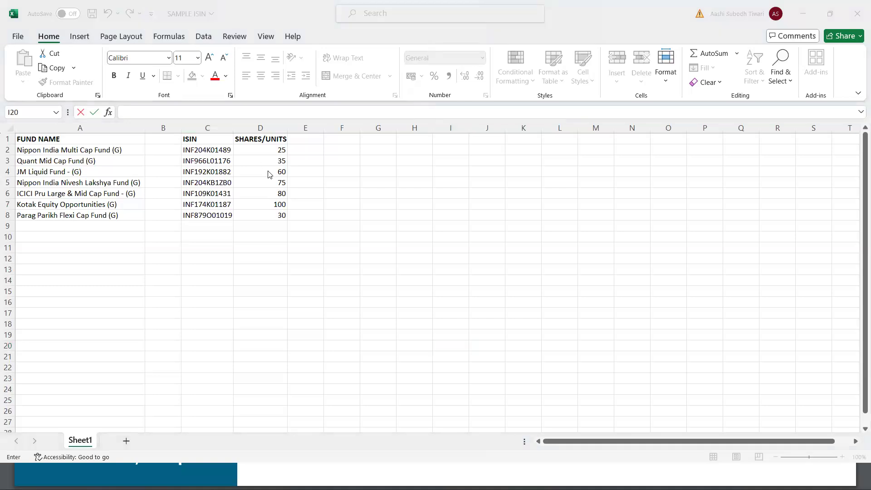
left_click(222, 149)
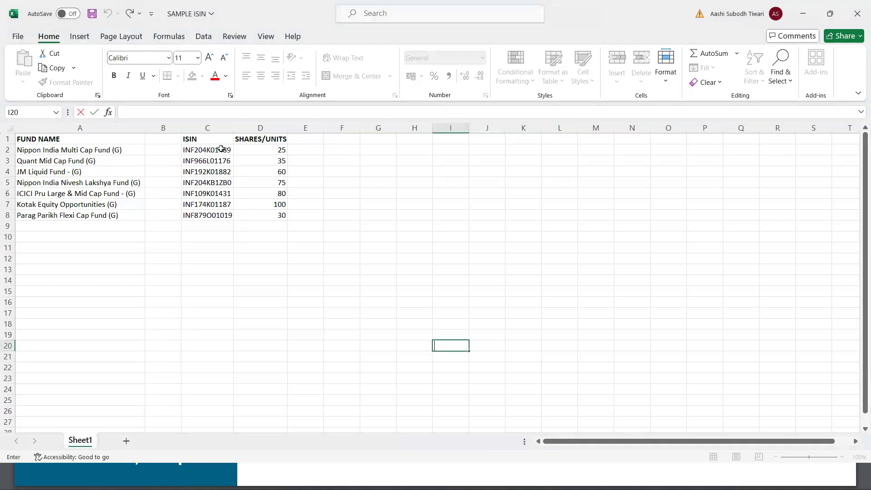
left_click_drag(227, 153, 262, 218)
key("ctrl+c")
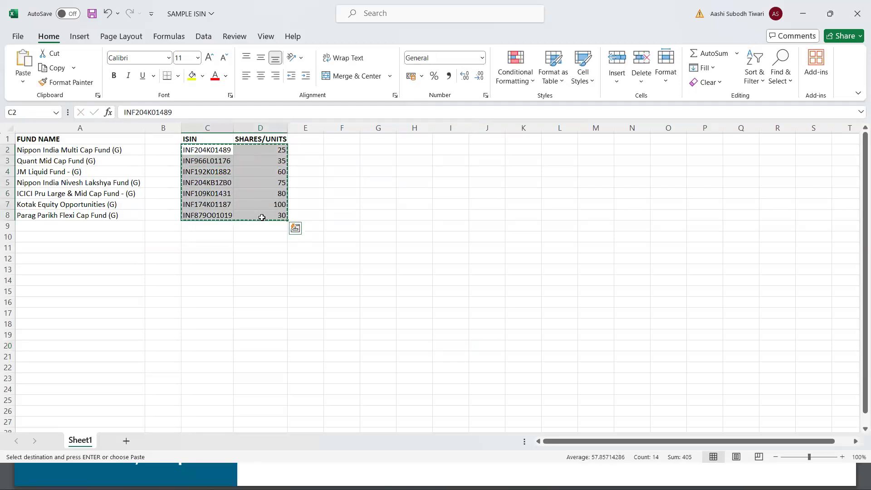
key("alt+Tab")
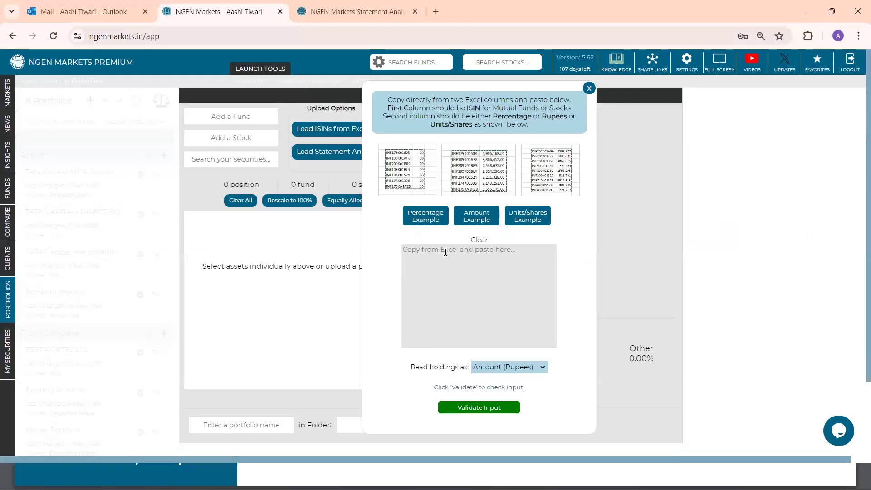
Paste the seven ISIN rows, read holdings as Units/Shares, and validate the input
key("ctrl+v")
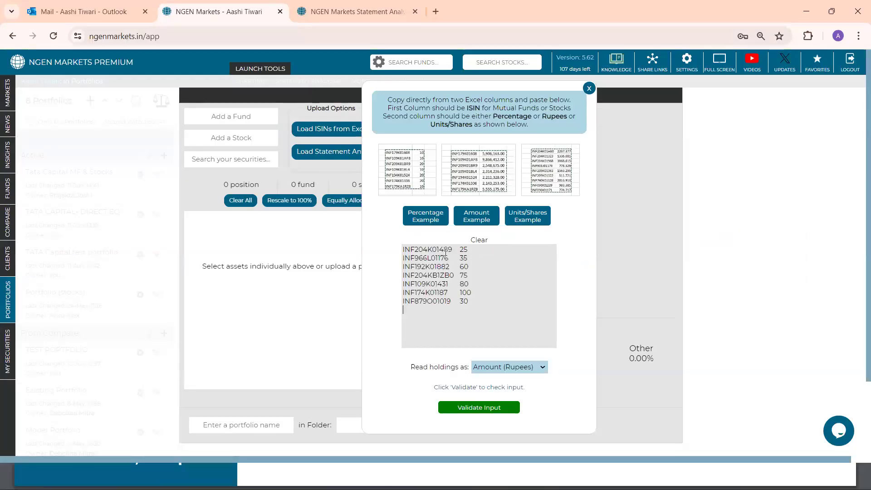
left_click(515, 365)
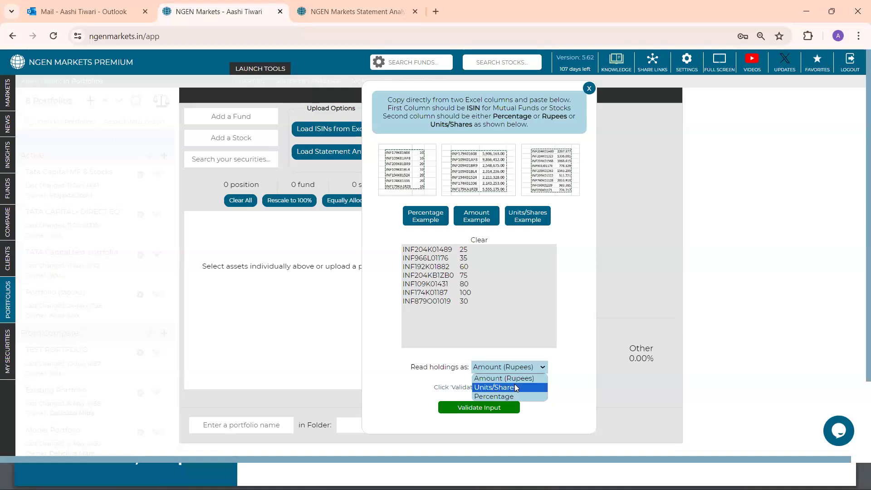
left_click(514, 387)
left_click(485, 408)
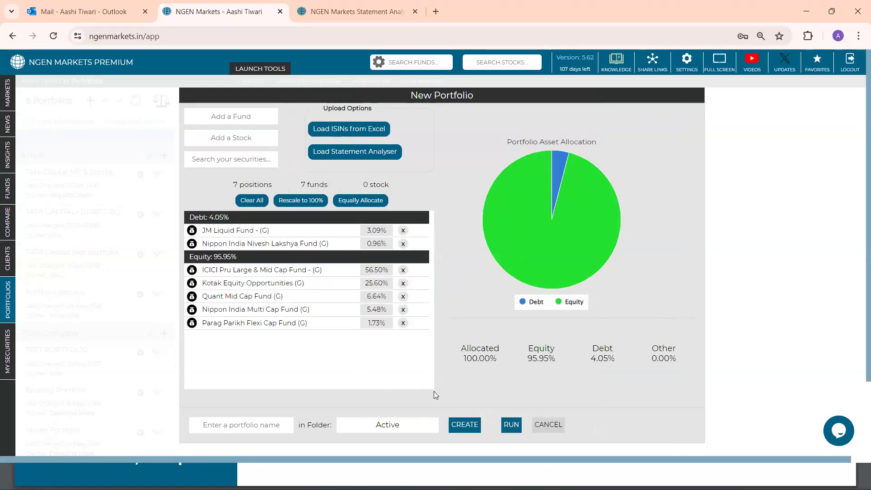
Name the portfolio 'JUNE' and create it in the Active folder
left_click(270, 426)
type("JUNE")
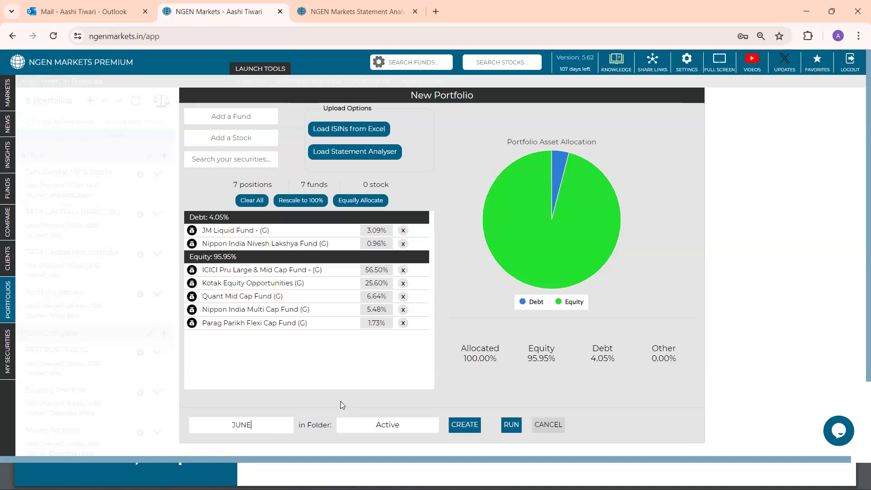
scroll(340, 401, "down", 1)
left_click(406, 398)
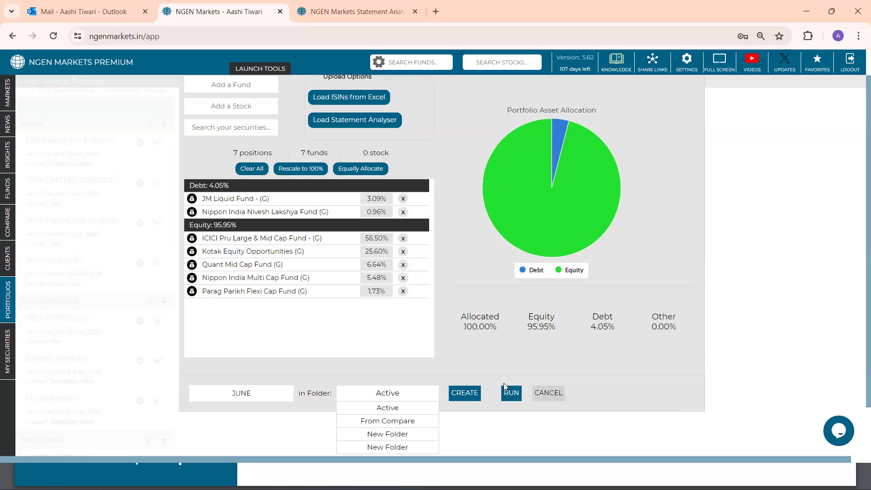
left_click(471, 391)
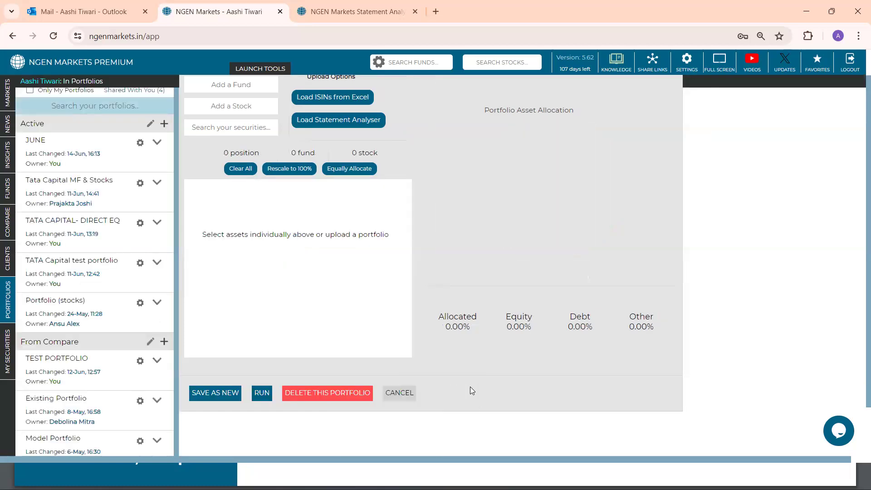
Run JUNE's analytics with the start date set to 5Y Ago (11-Jun-2019)
left_click(262, 393)
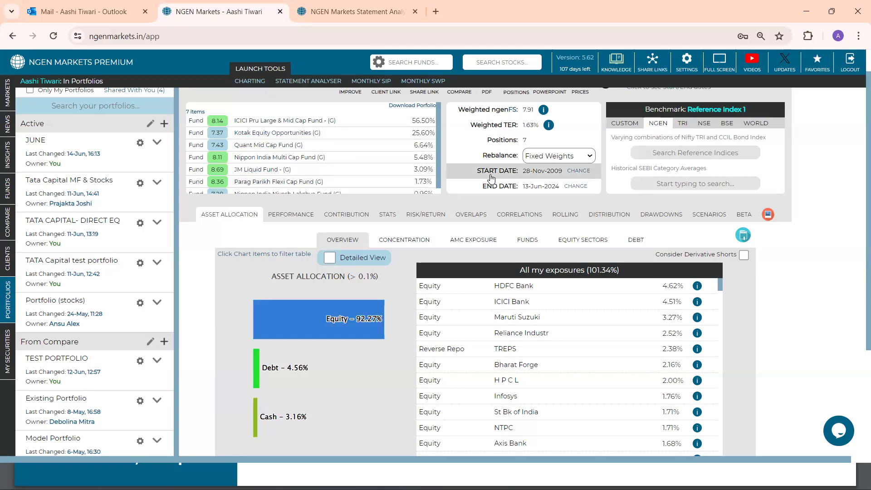
left_click(575, 173)
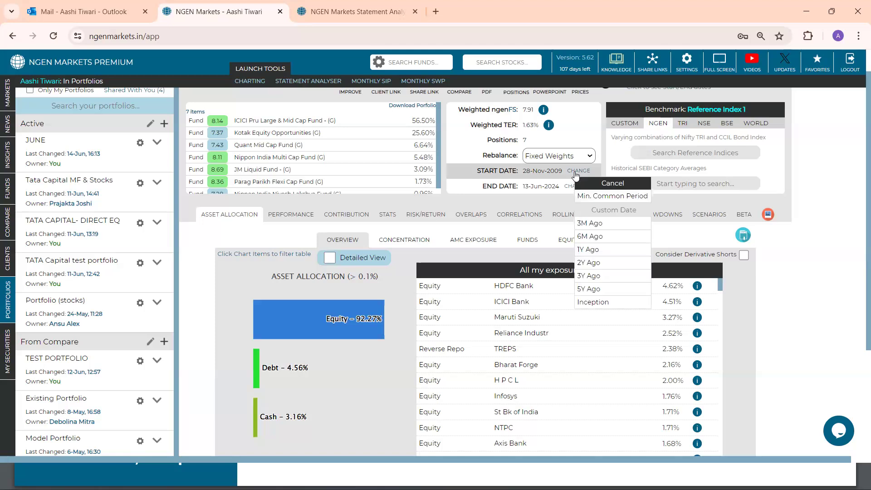
left_click(590, 290)
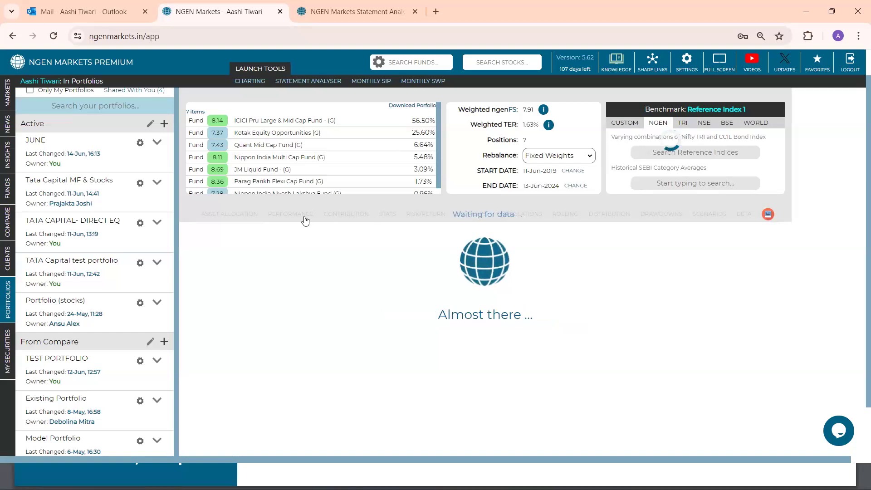
scroll(326, 222, "down", 1)
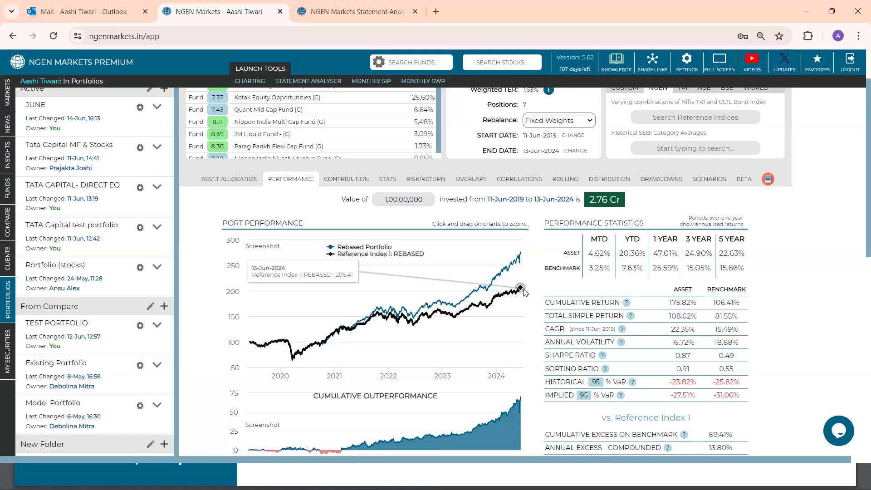
Browse the Reference Indices benchmark list, then view the empty Custom indices section
scroll(527, 289, "up", 2)
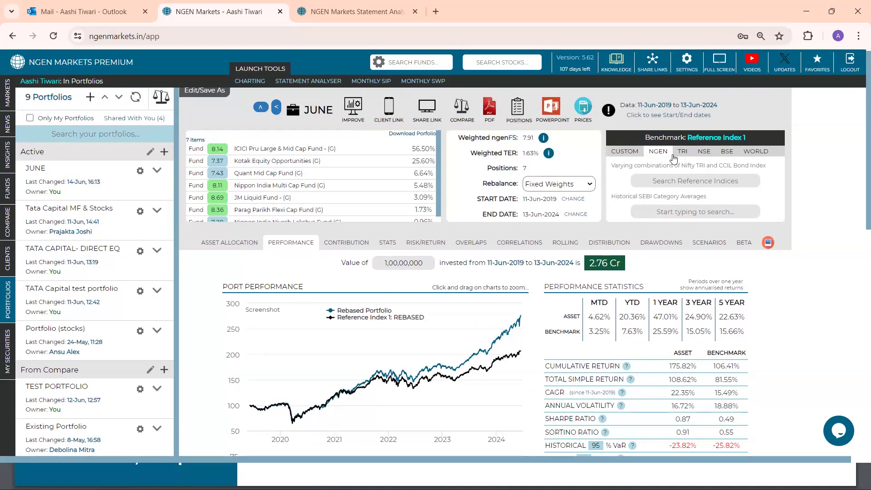
left_click(686, 181)
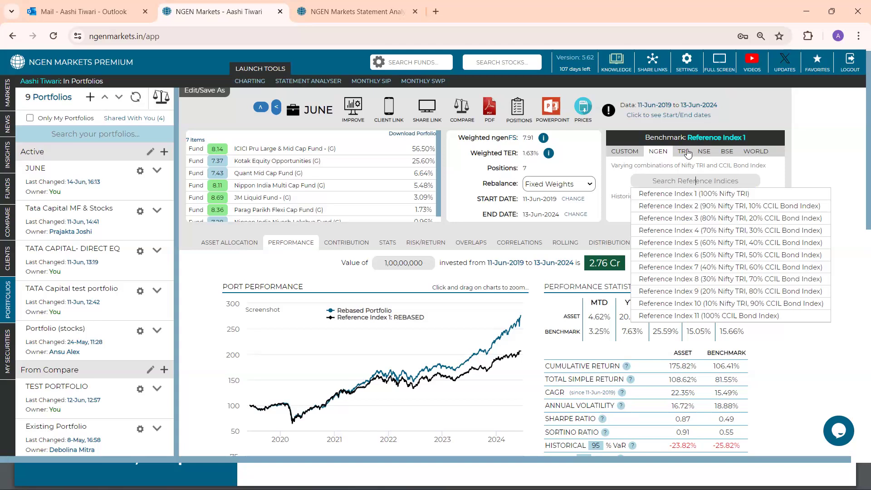
left_click(624, 151)
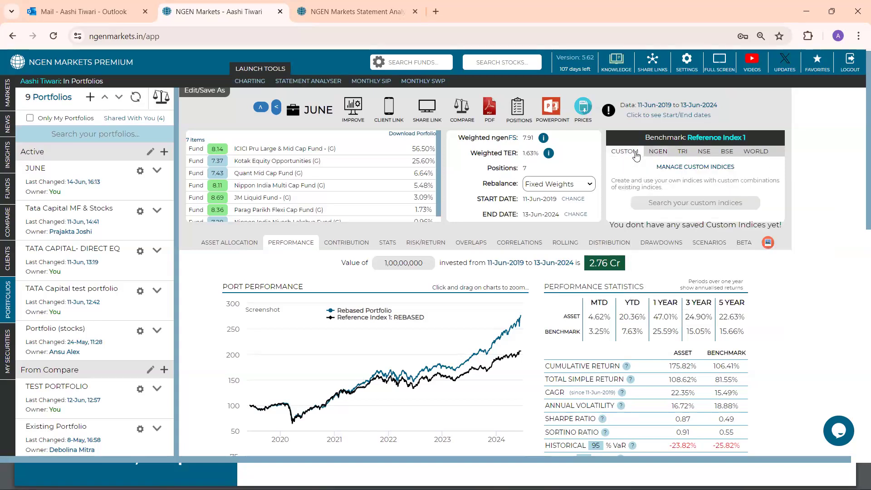
scroll(542, 302, "down", 1)
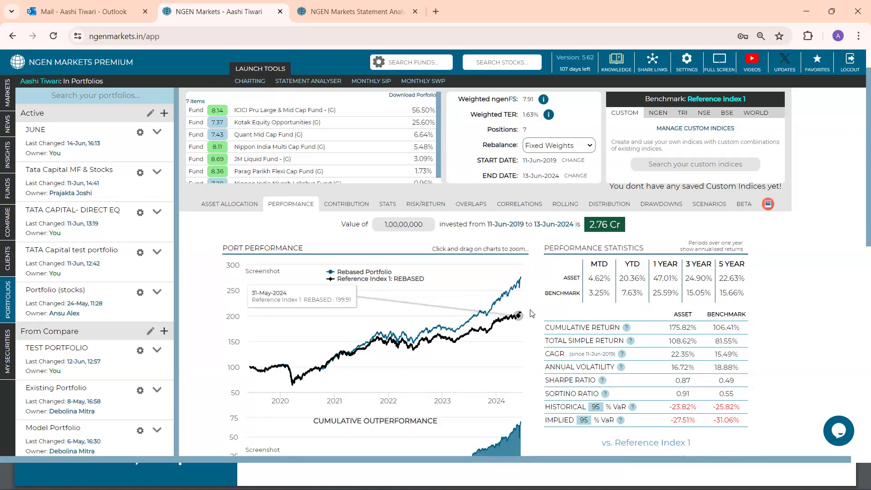
scroll(532, 313, "down", 1)
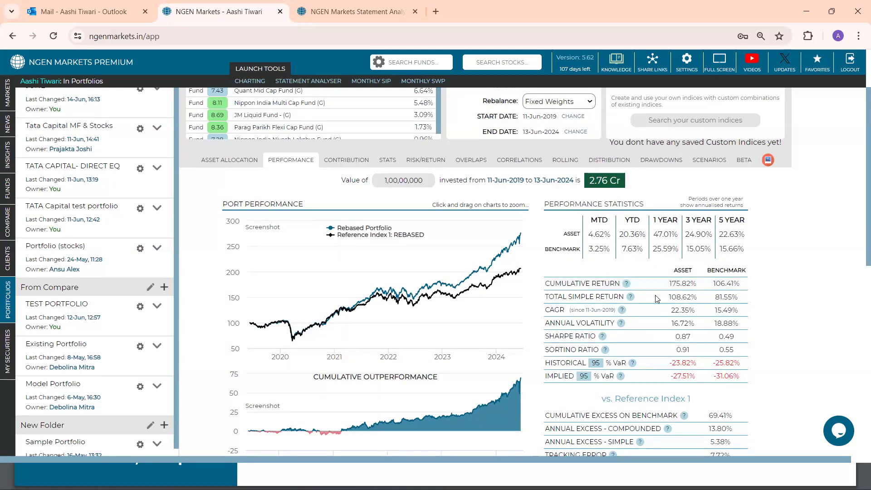
left_click_drag(666, 289, 697, 285)
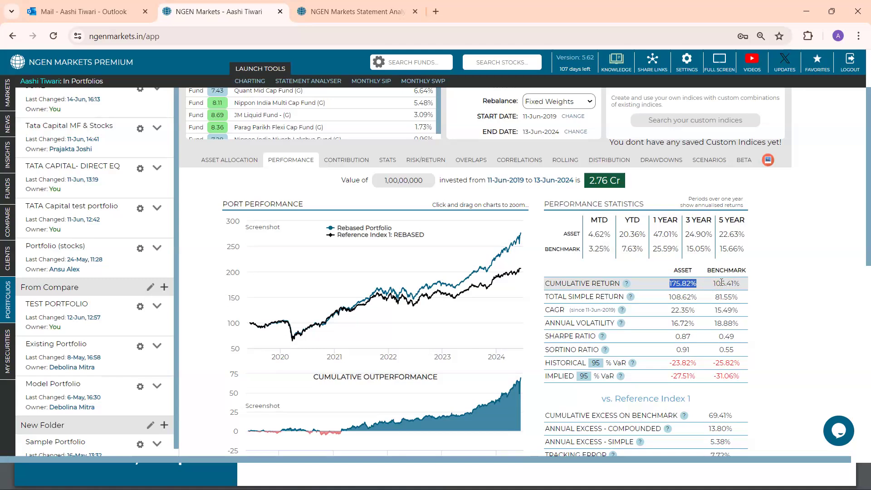
left_click_drag(716, 283, 739, 281)
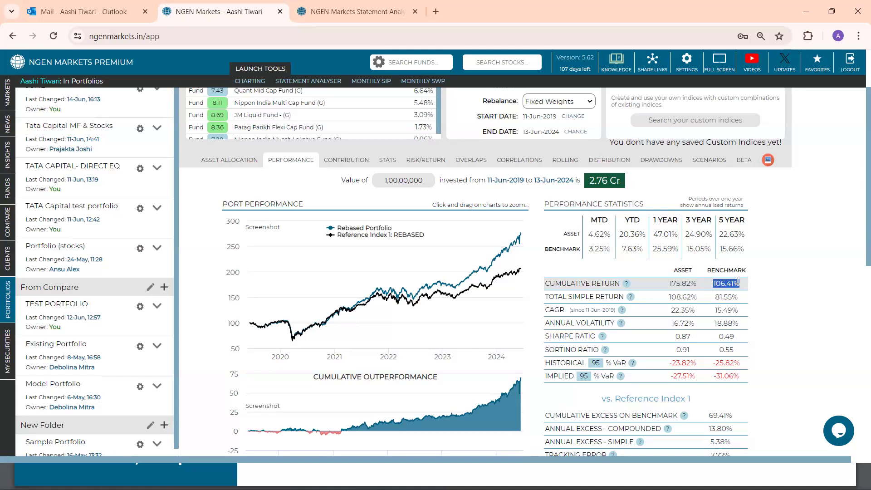
scroll(717, 295, "down", 1)
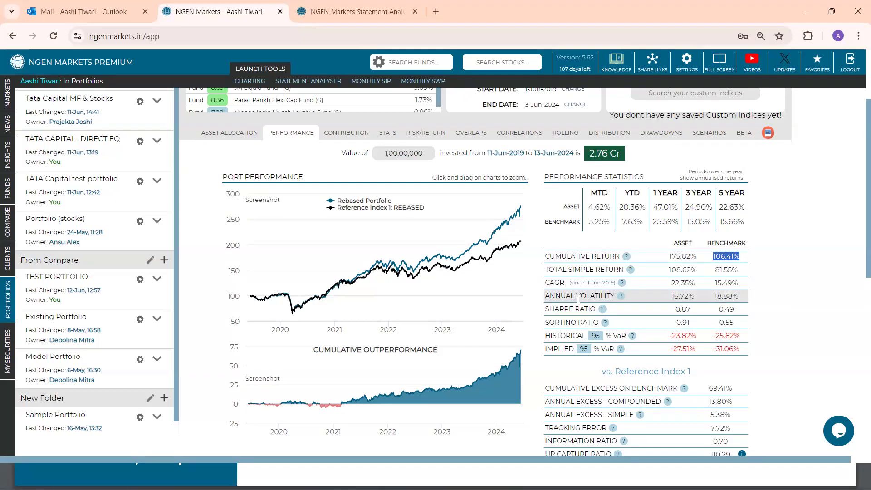
left_click_drag(668, 300, 696, 298)
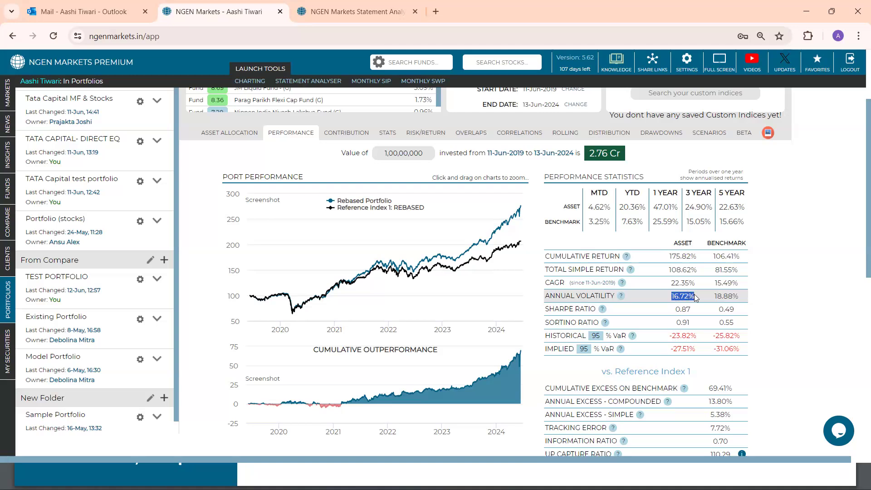
left_click_drag(716, 296, 741, 297)
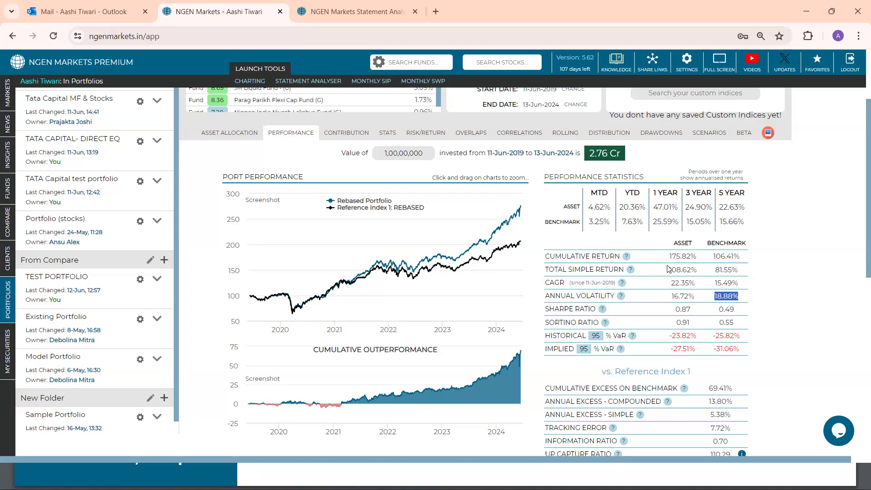
left_click_drag(670, 257, 698, 258)
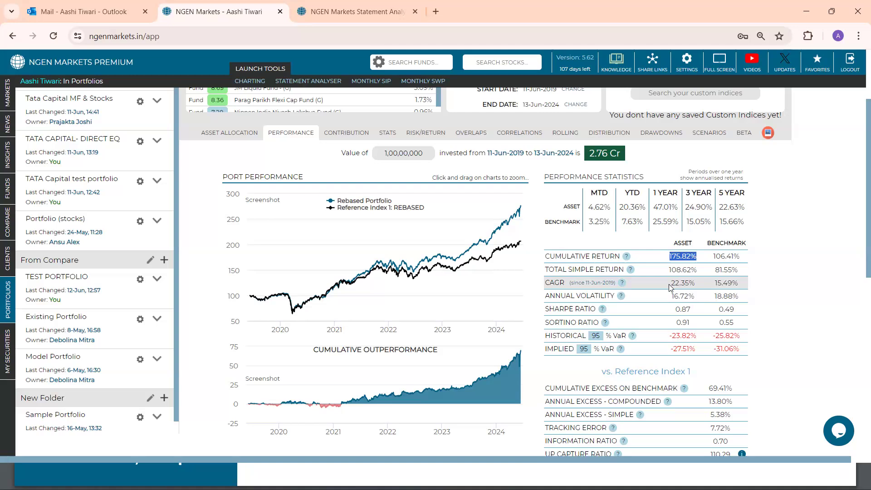
left_click_drag(672, 284, 696, 283)
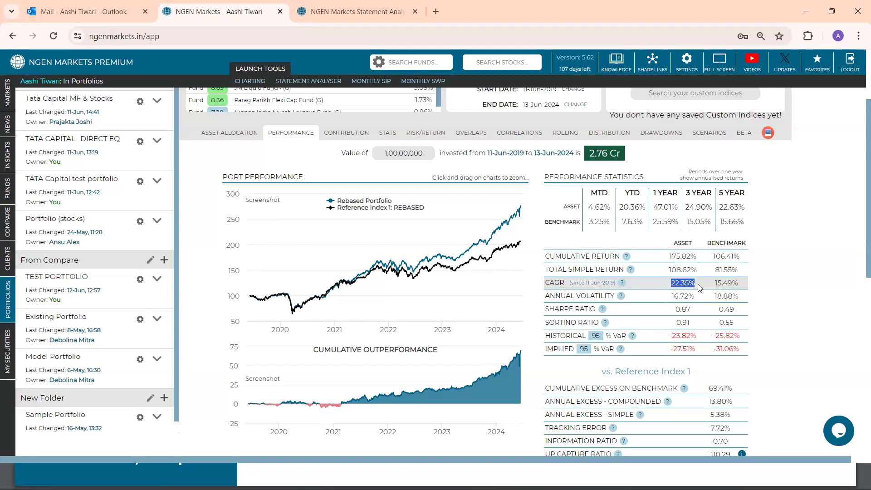
left_click_drag(716, 286, 744, 286)
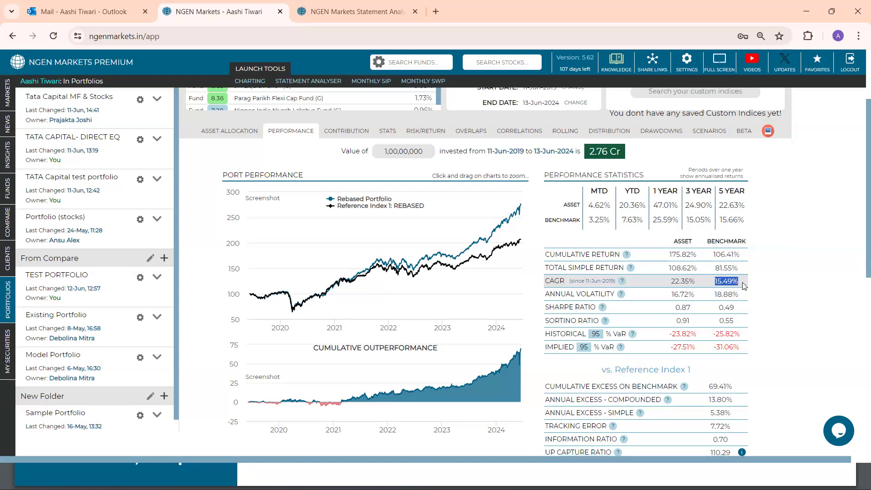
scroll(745, 286, "down", 1)
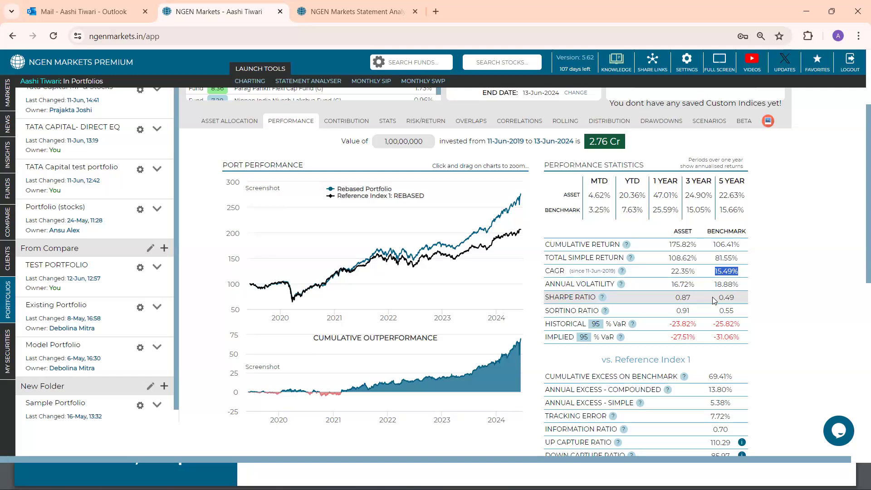
double_click(676, 297)
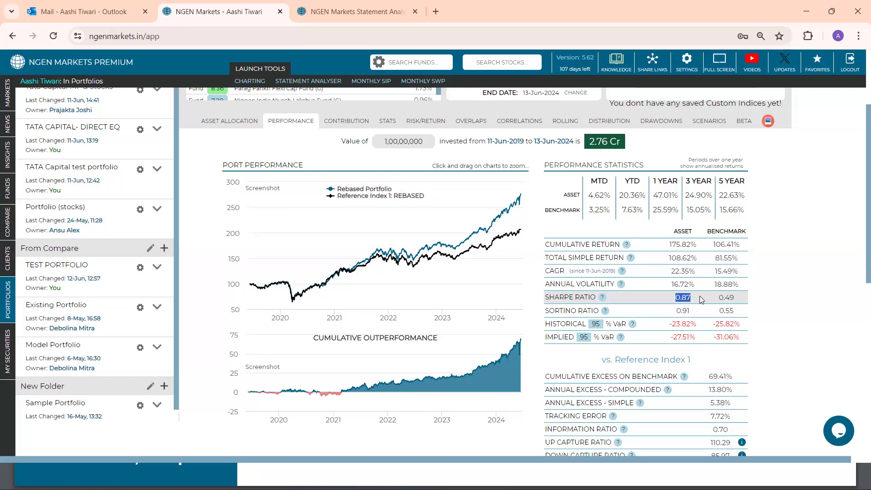
double_click(723, 298)
scroll(745, 295, "down", 1)
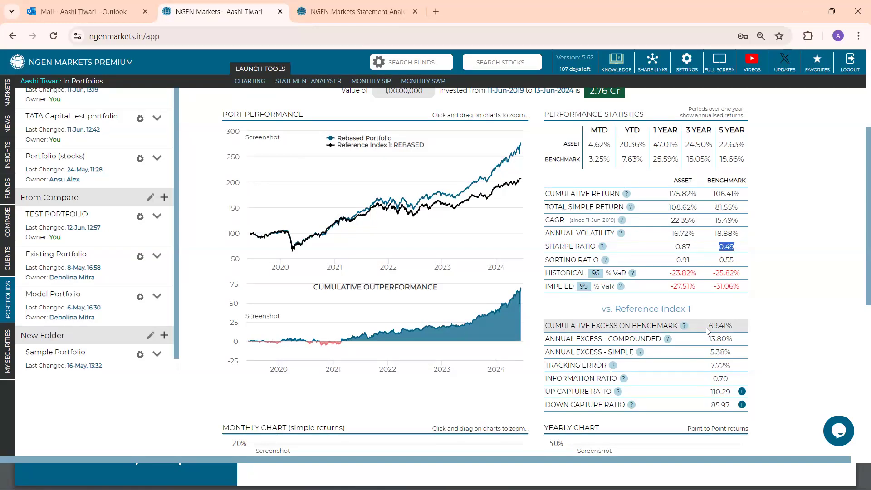
left_click_drag(706, 328, 734, 328)
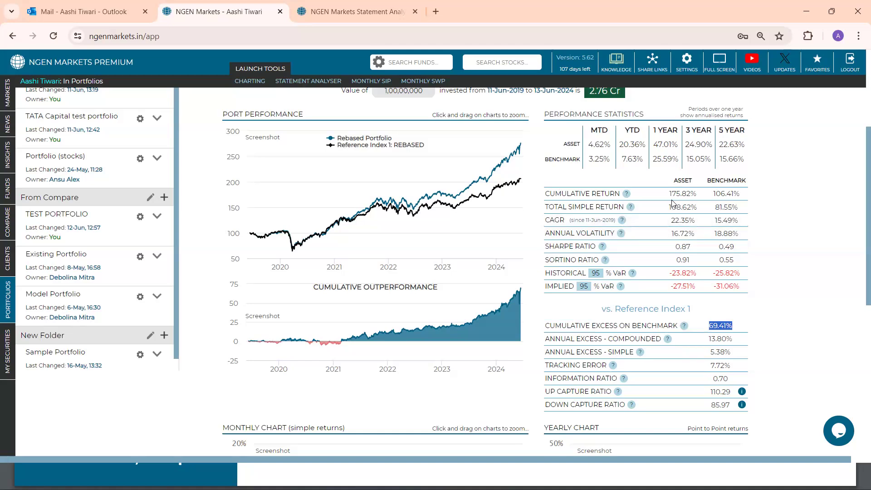
left_click_drag(671, 195, 741, 195)
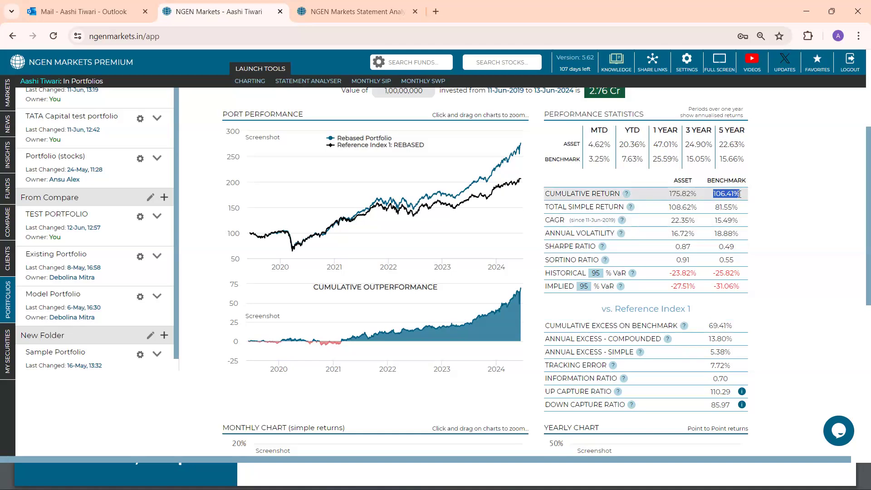
scroll(736, 320, "down", 2)
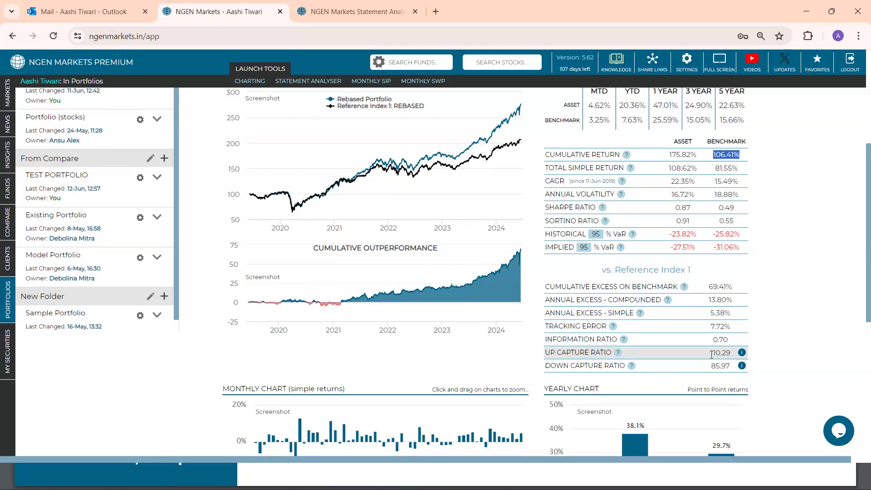
double_click(711, 354)
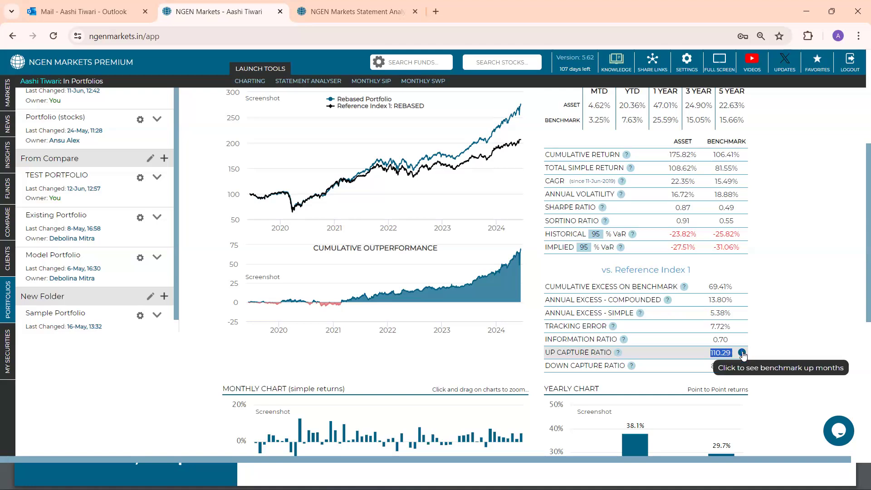
left_click(742, 354)
scroll(795, 344, "down", 2)
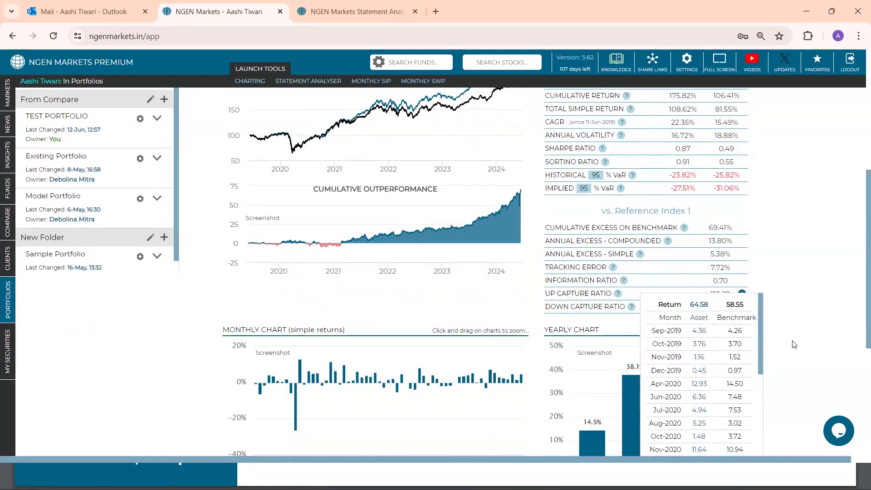
scroll(794, 344, "down", 2)
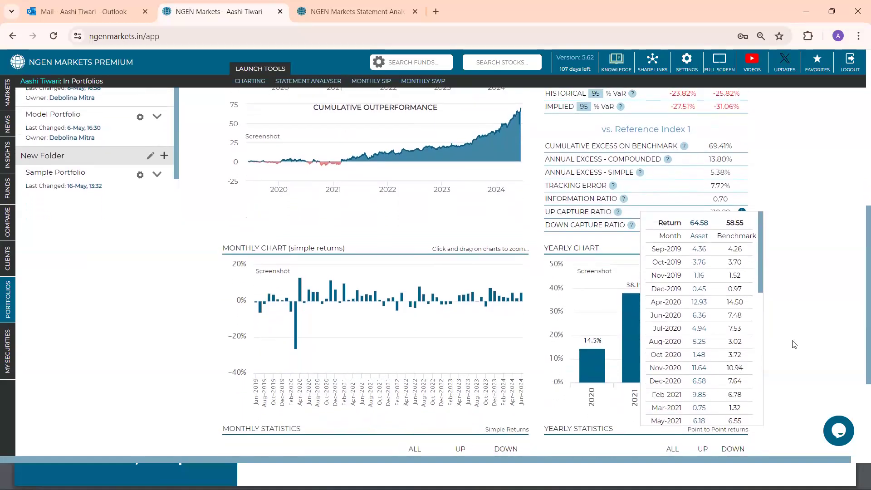
double_click(694, 224)
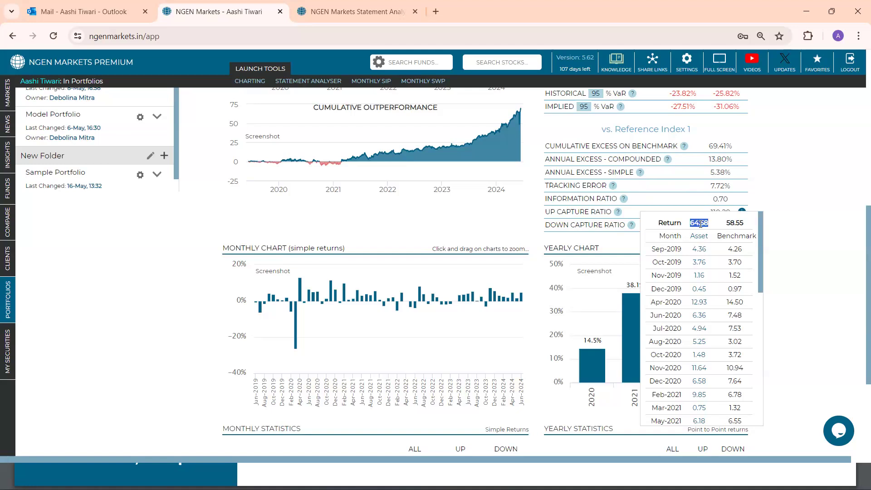
double_click(728, 226)
left_click_drag(652, 290, 676, 291)
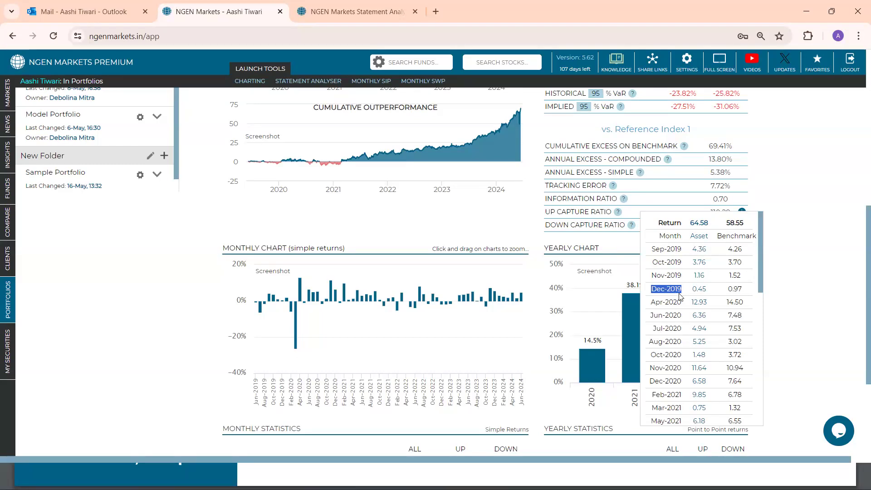
left_click_drag(653, 304, 689, 303)
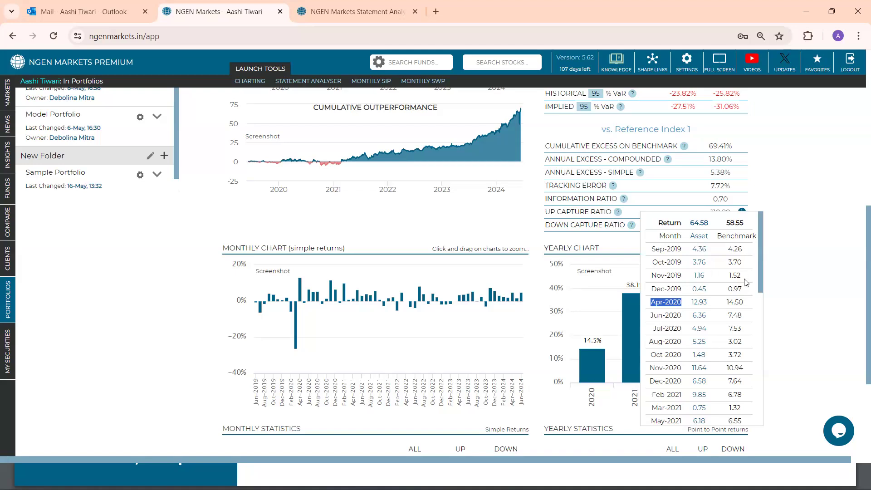
left_click(790, 295)
left_click(742, 213)
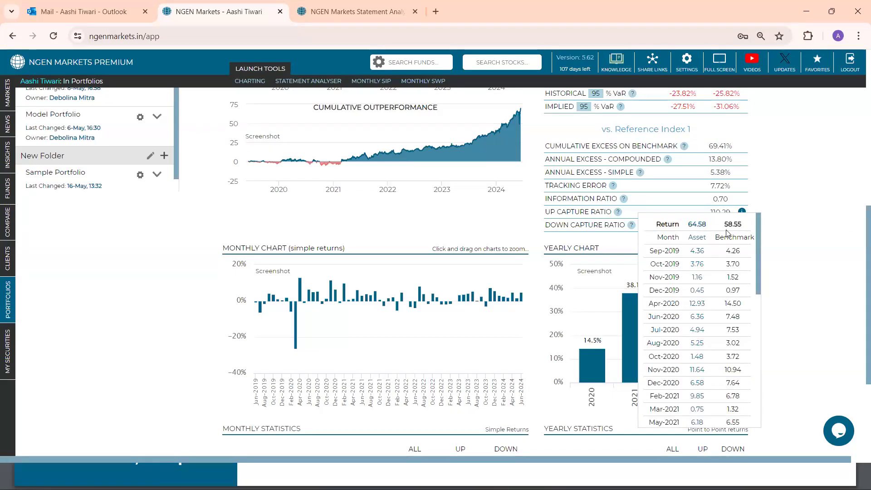
left_click(784, 224)
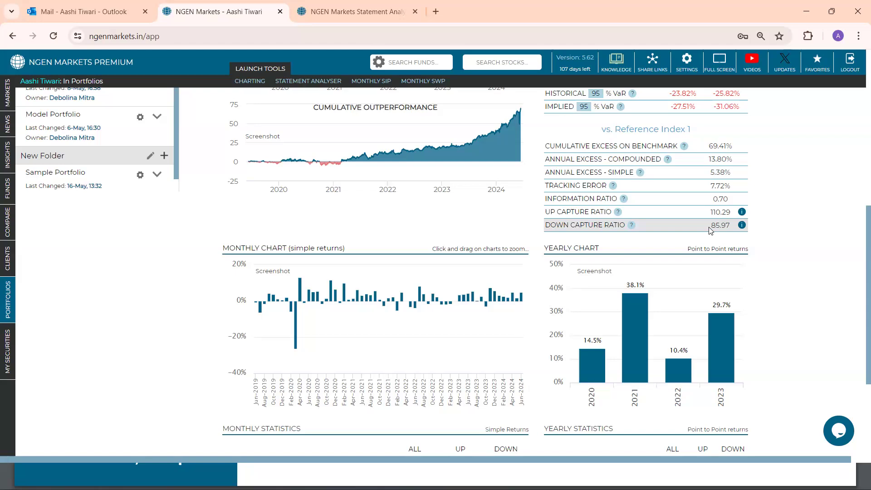
left_click(743, 225)
scroll(800, 235, "down", 1)
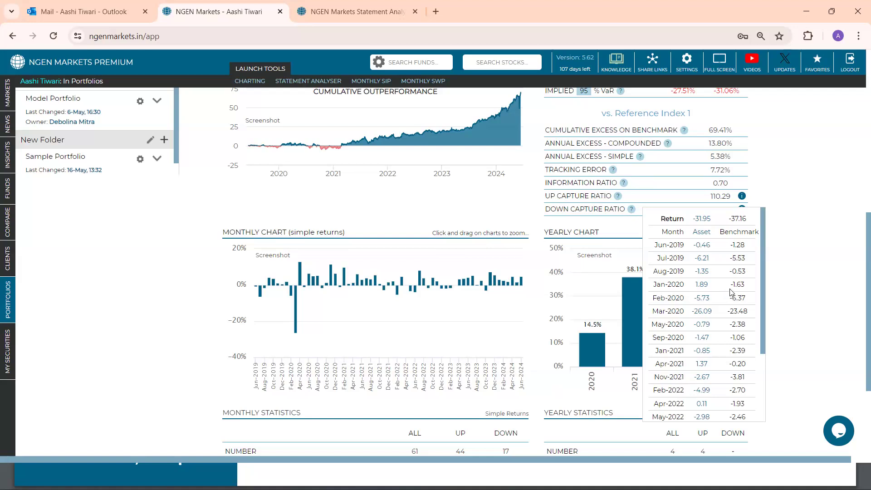
left_click_drag(654, 286, 684, 311)
left_click_drag(728, 285, 759, 314)
left_click(782, 218)
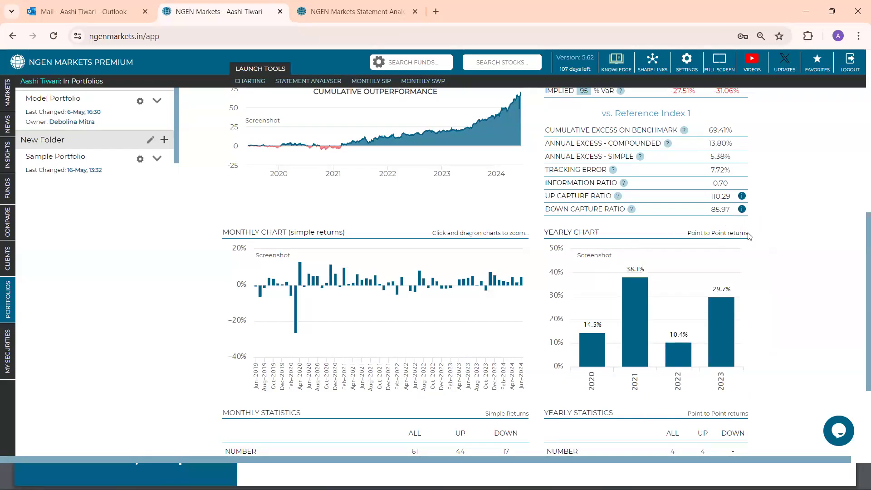
scroll(760, 241, "down", 3)
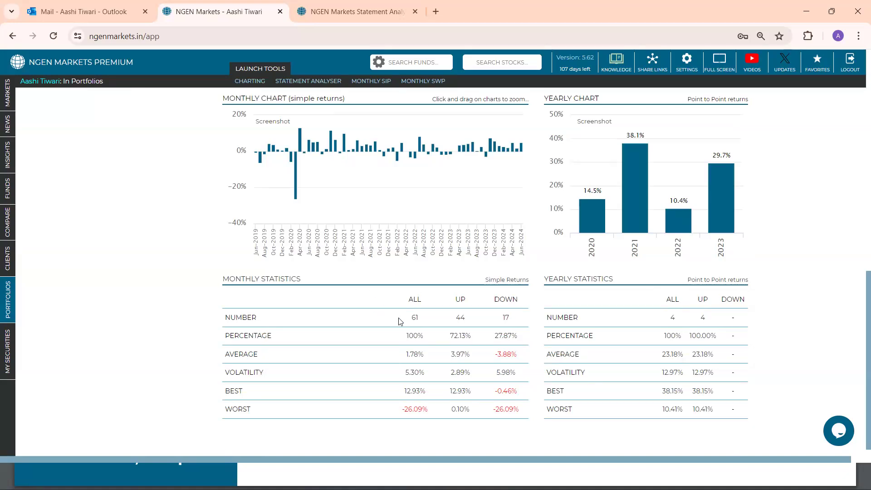
Highlight the monthly counts: 61 total months, 44 up months, 17 down months
scroll(431, 307, "up", 8)
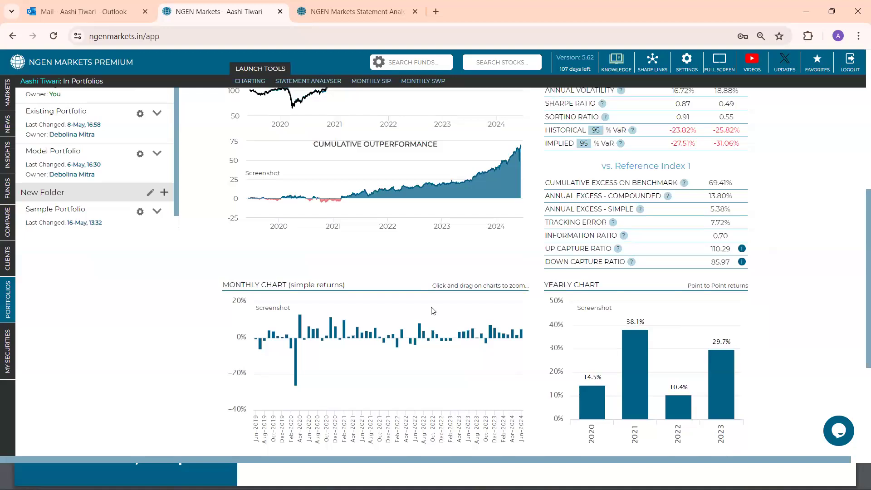
scroll(482, 240, "up", 3)
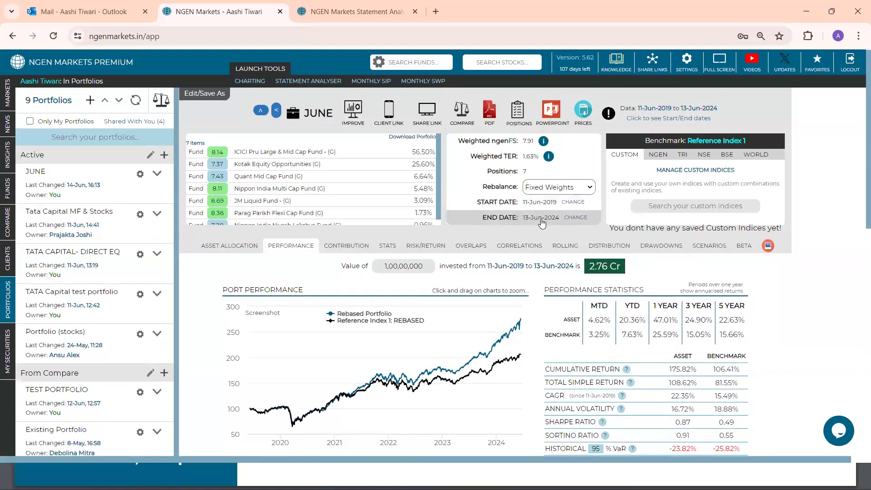
scroll(540, 236, "down", 11)
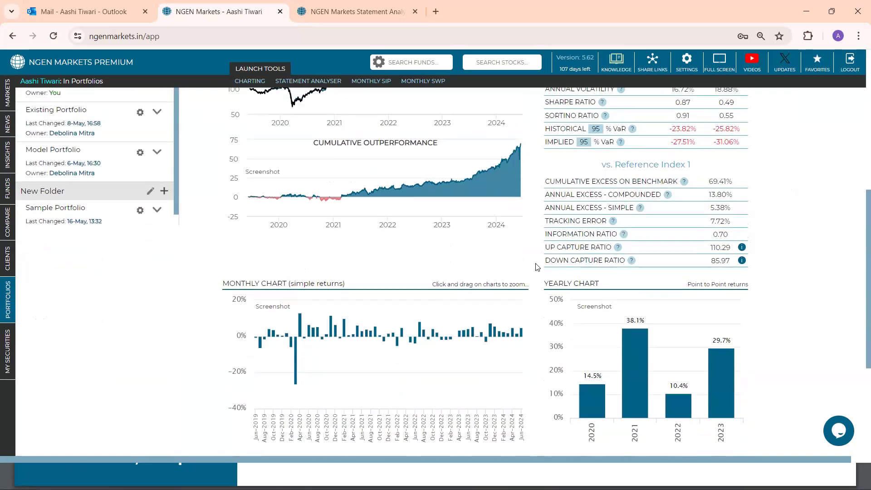
double_click(416, 304)
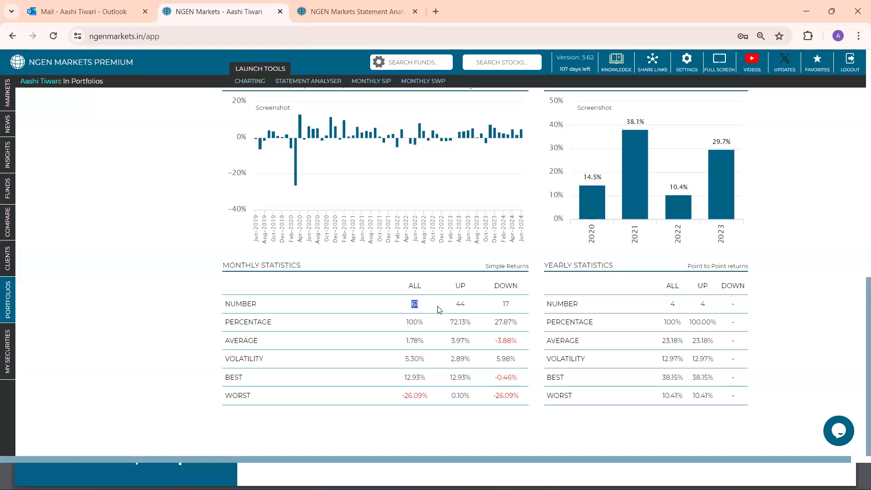
double_click(457, 305)
double_click(499, 307)
Highlight 72.13% up months, 3.97%/-3.88% averages, and 12.93%, 0.10%, -26.09% extremes
left_click_drag(447, 326, 515, 322)
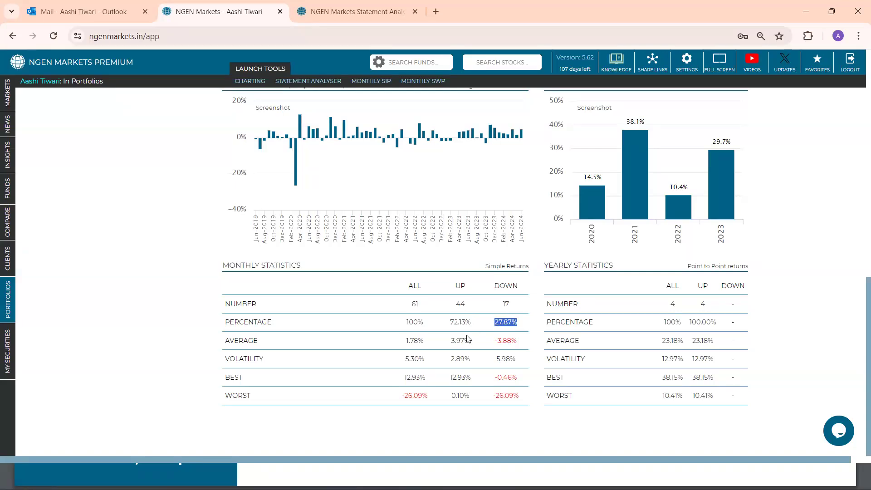
left_click_drag(449, 341, 472, 340)
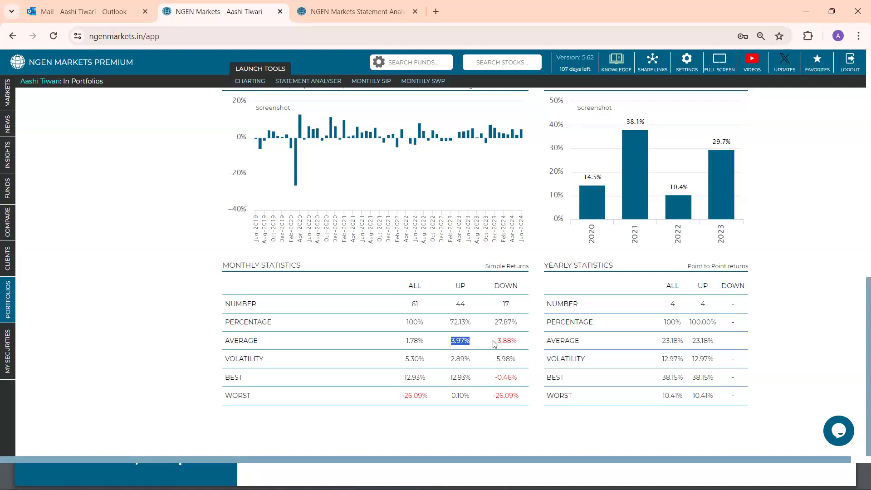
left_click_drag(495, 344, 519, 342)
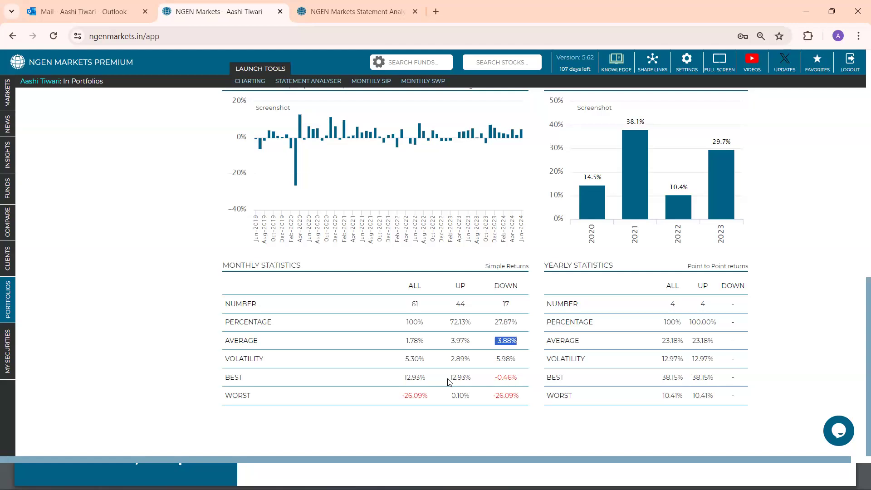
left_click_drag(449, 378, 468, 378)
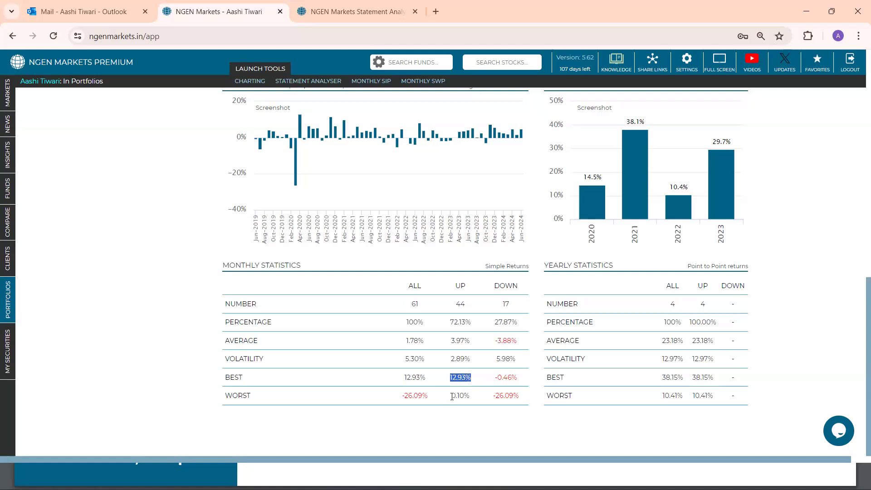
left_click_drag(452, 396, 517, 375)
left_click_drag(493, 396, 517, 396)
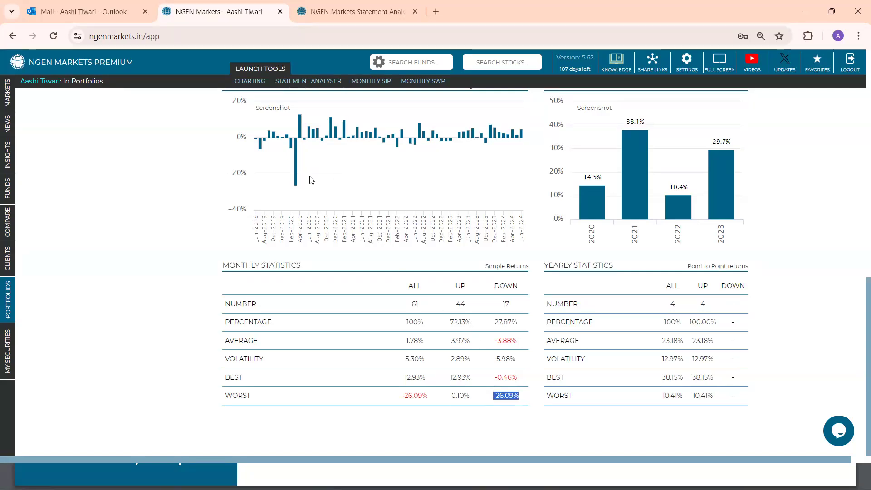
Zoom the monthly returns chart into Nov-2019 through Aug-2020
scroll(322, 162, "up", 1)
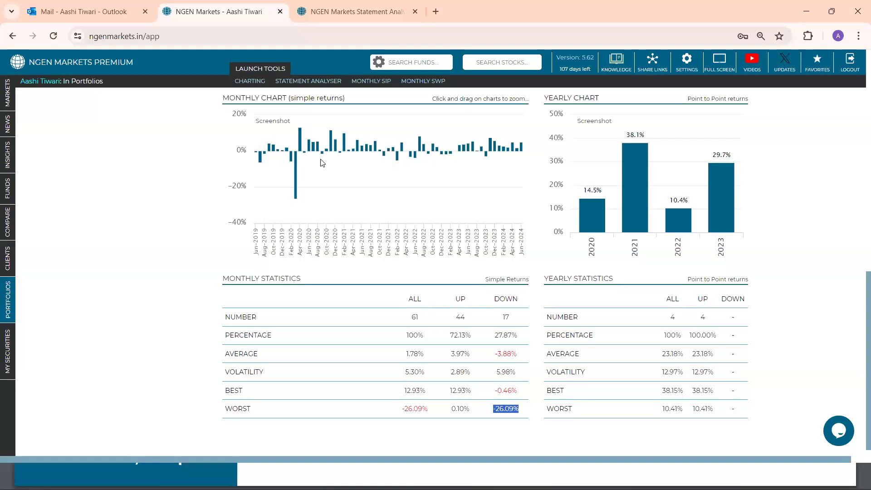
left_click_drag(277, 141, 320, 143)
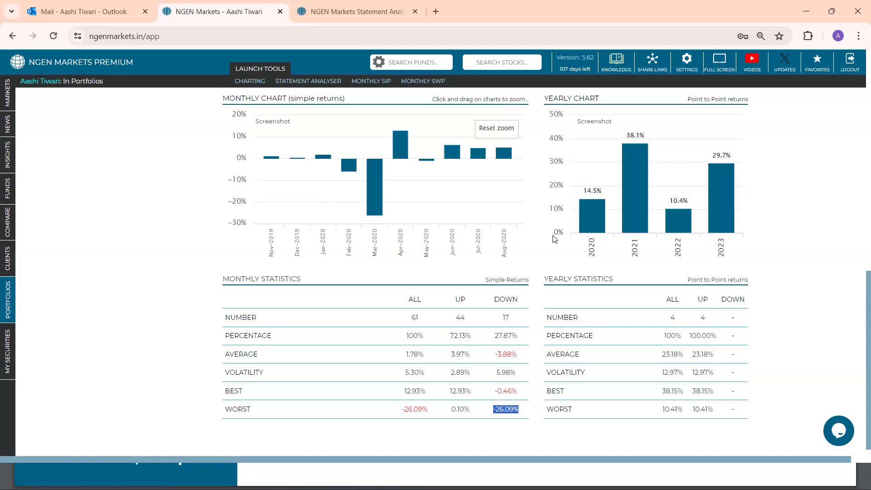
scroll(555, 239, "up", 12)
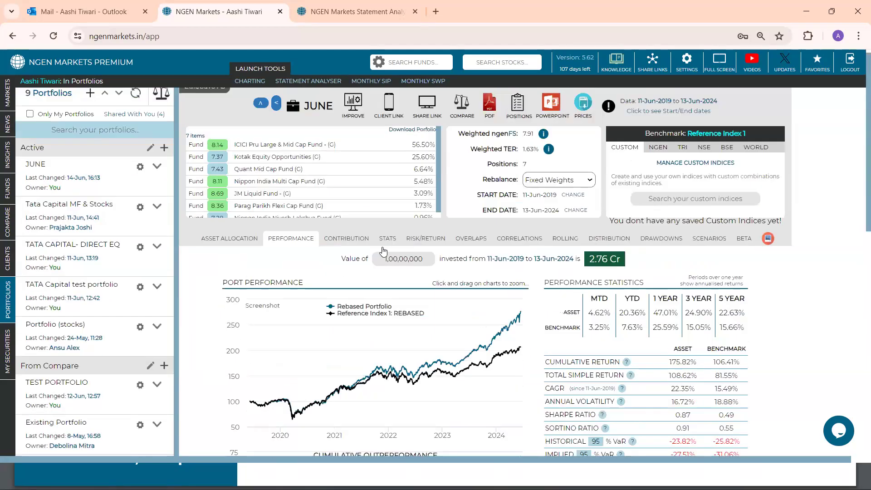
Open the Contribution view and highlight ICICI's 174.29% return and 55.11% contribution
left_click(363, 248)
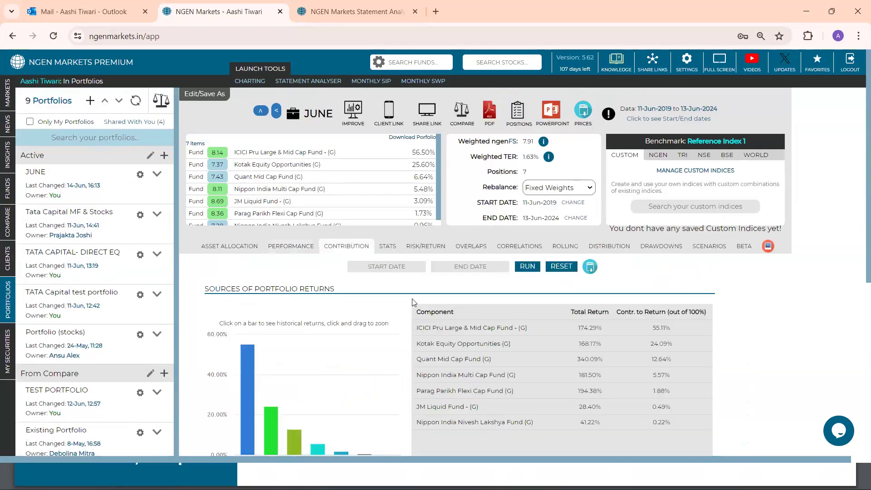
scroll(413, 303, "down", 1)
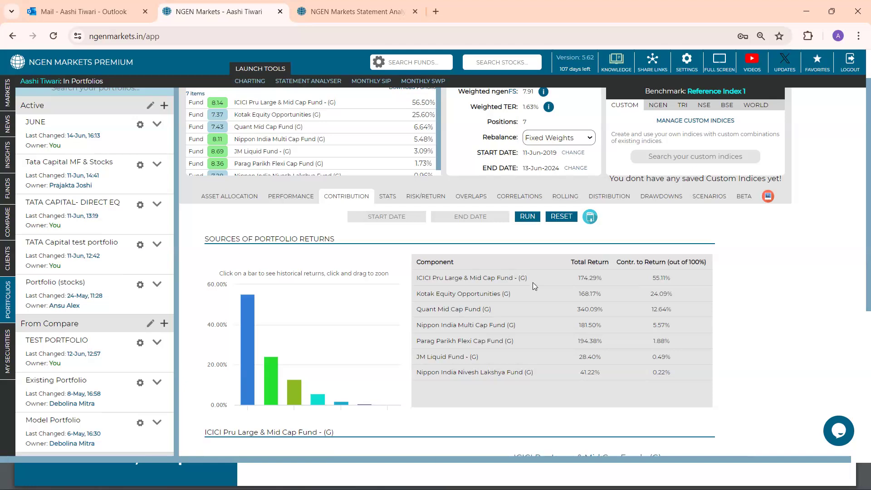
left_click_drag(577, 278, 602, 274)
mouse_move(651, 276)
left_mouse_down()
mouse_move(672, 278)
mouse_move(662, 282)
left_mouse_up()
Scroll down to the Individual Component Performance chart for ICICI Pru Large & Mid Cap Fund
scroll(662, 282, "up", 2)
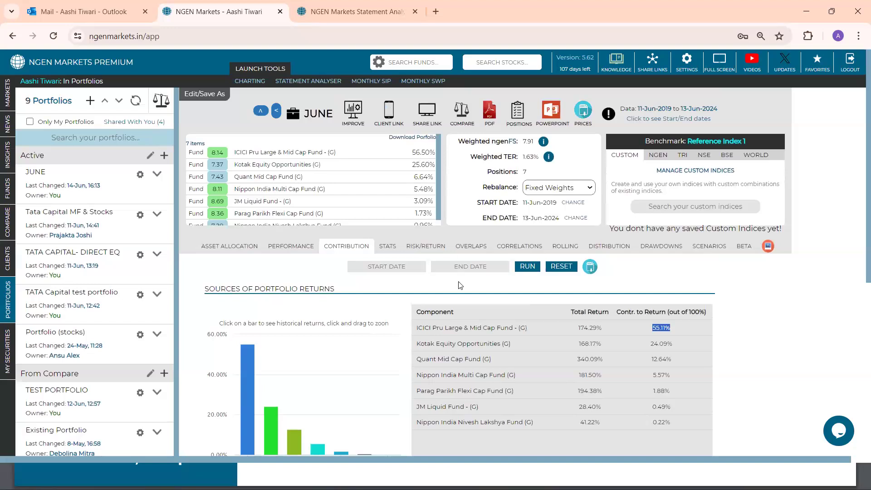
scroll(458, 285, "down", 1)
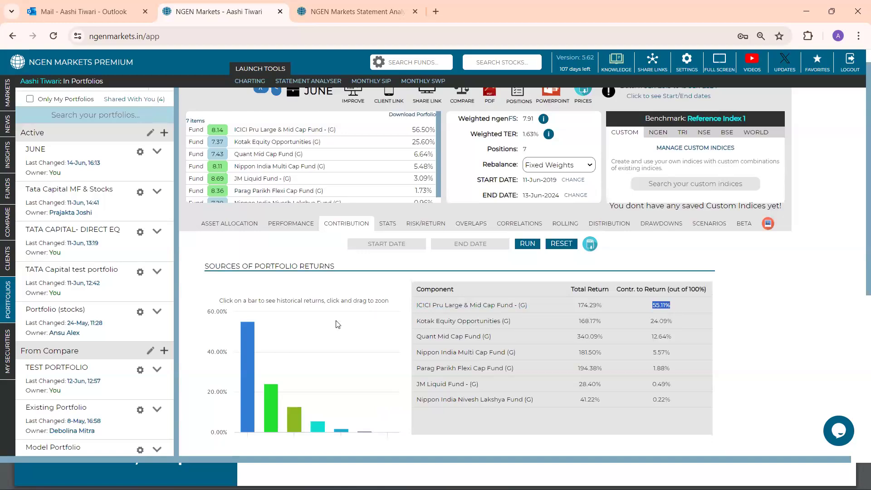
mouse_move(247, 354)
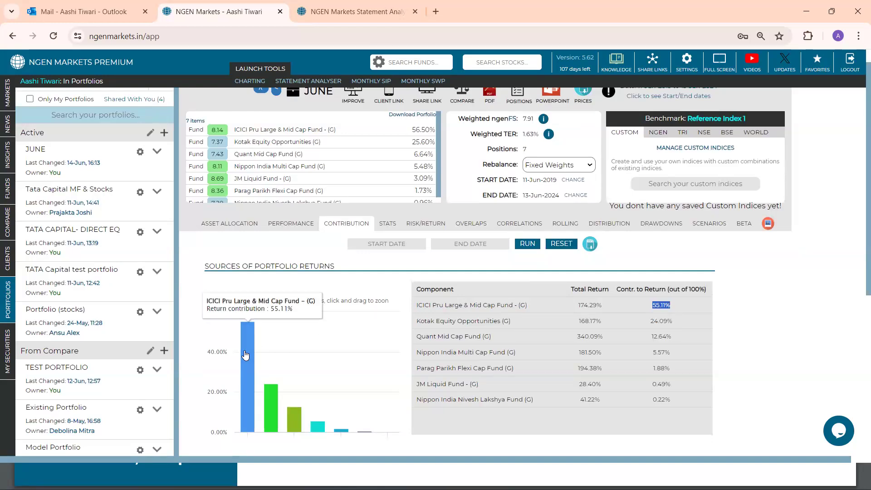
scroll(245, 356, "down", 1)
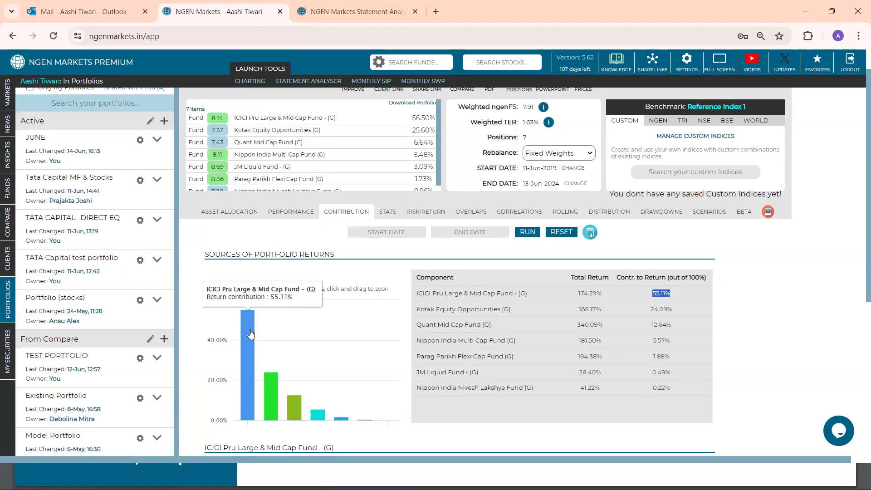
scroll(251, 334, "down", 4)
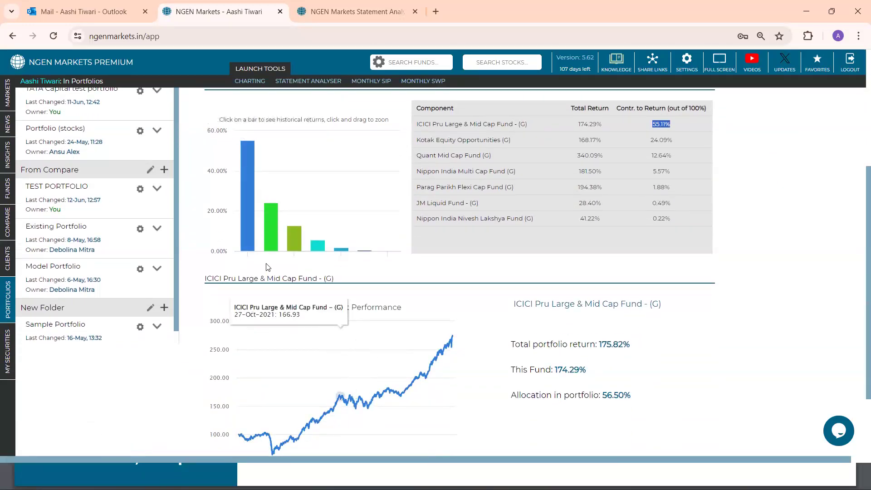
Chart Kotak and Quant funds, highlighting 175.82% portfolio return, 340.09% fund return, 6.64% allocation
left_click(271, 238)
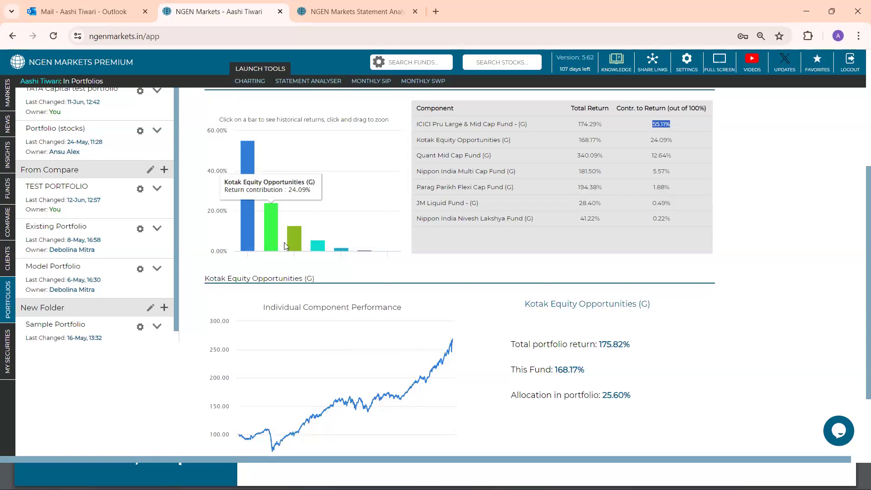
left_click(291, 247)
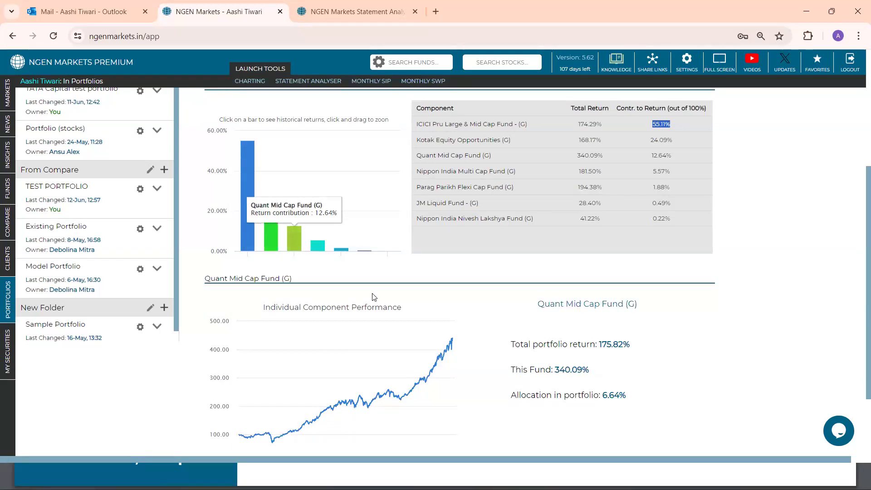
scroll(344, 273, "down", 1)
left_click_drag(511, 328, 638, 328)
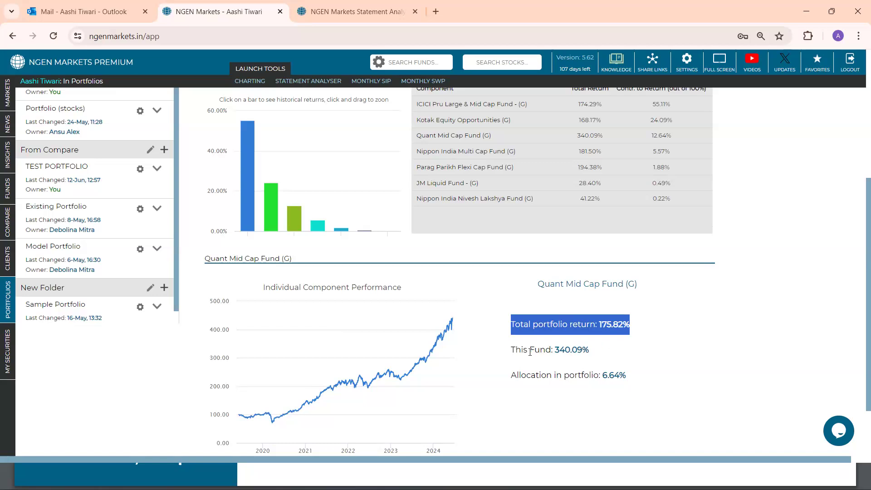
left_click_drag(530, 351, 589, 352)
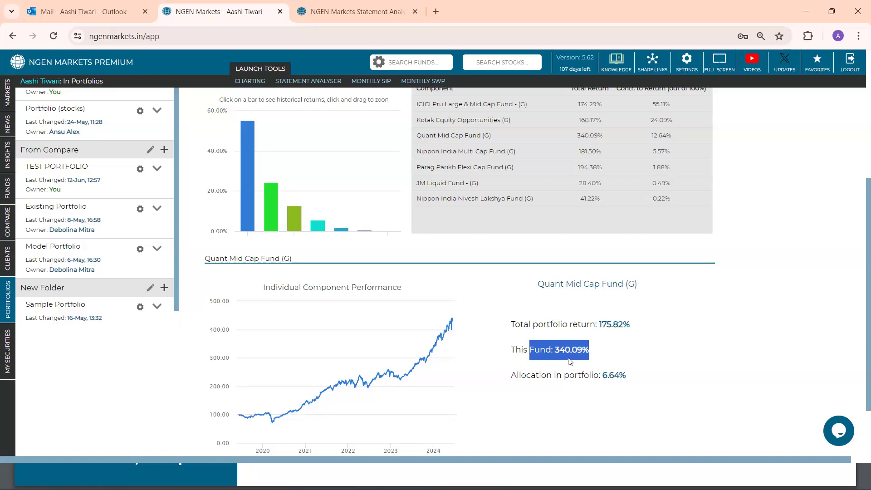
scroll(571, 362, "down", 1)
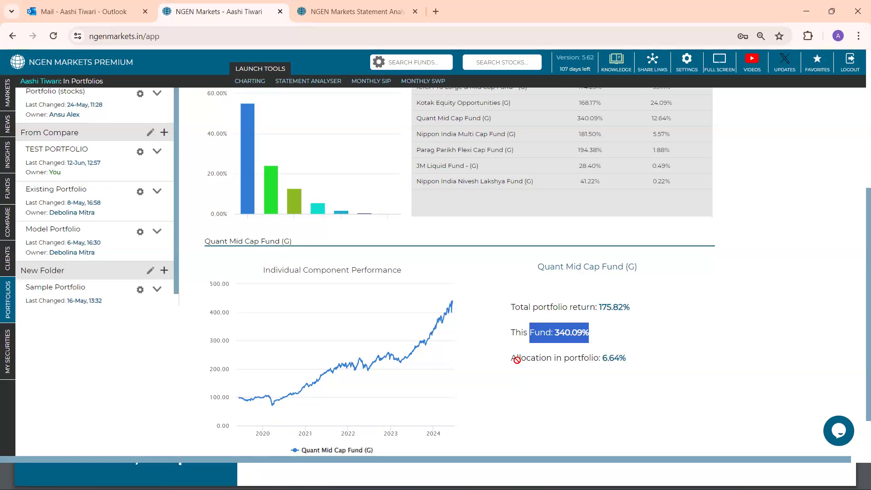
left_click_drag(603, 359, 633, 363)
Switch to the DRAWDOWNS analysis charting JUNE's top ten drawdowns
scroll(633, 363, "up", 5)
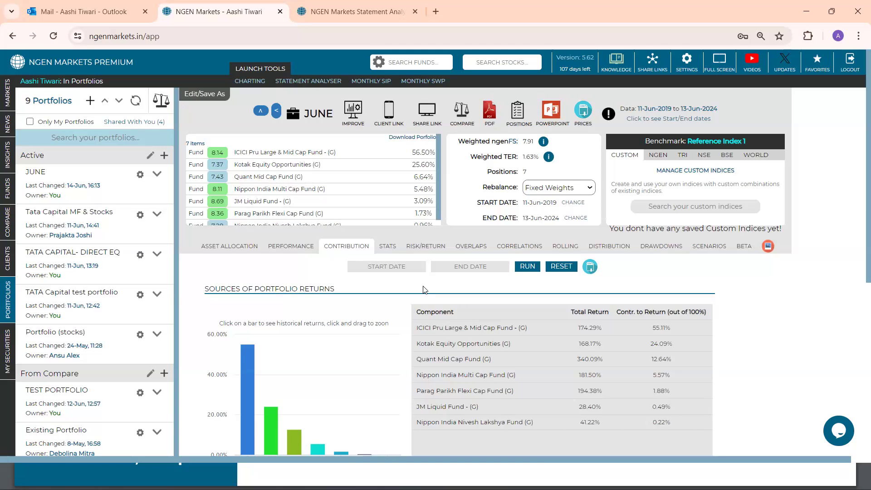
scroll(425, 290, "down", 1)
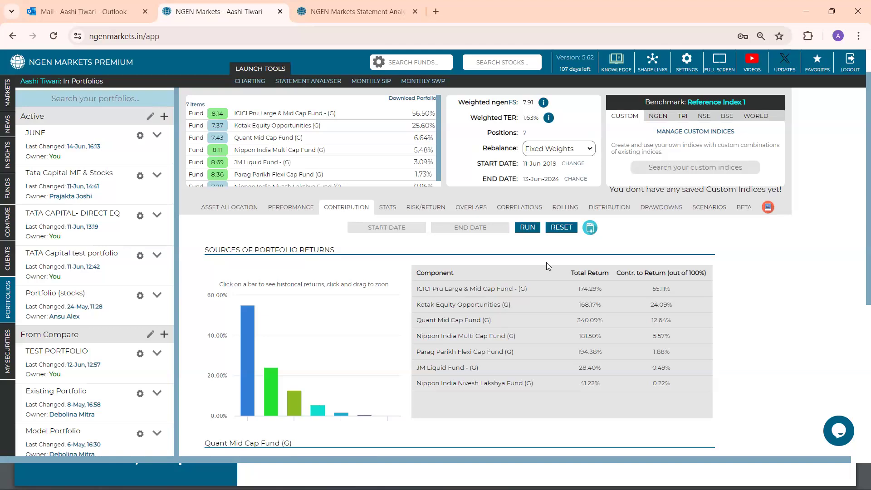
left_click(667, 208)
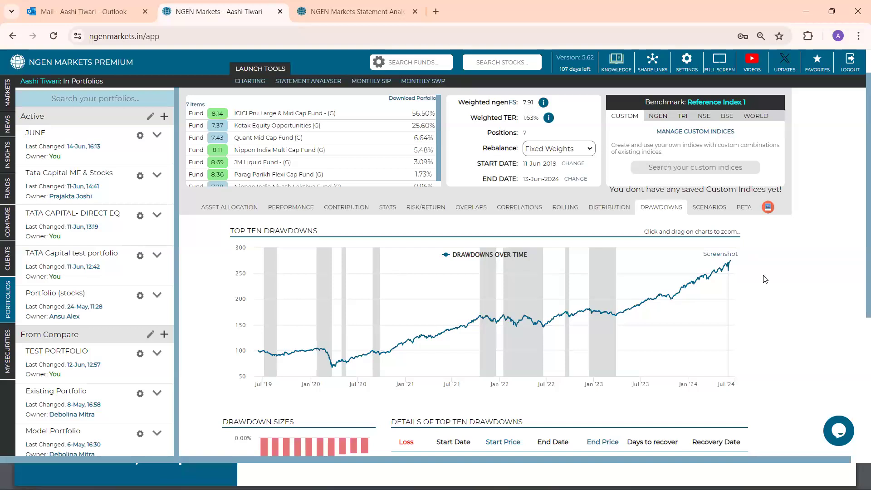
scroll(765, 279, "down", 3)
scroll(765, 279, "down", 2)
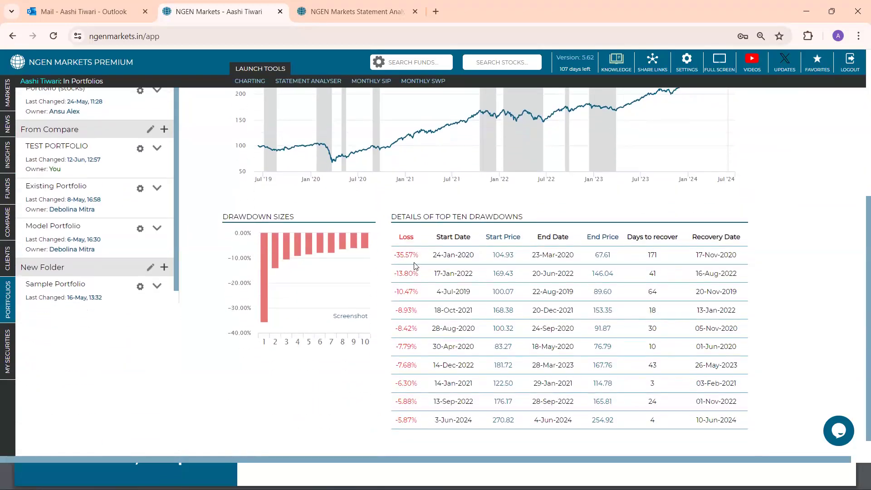
left_click_drag(393, 255, 418, 257)
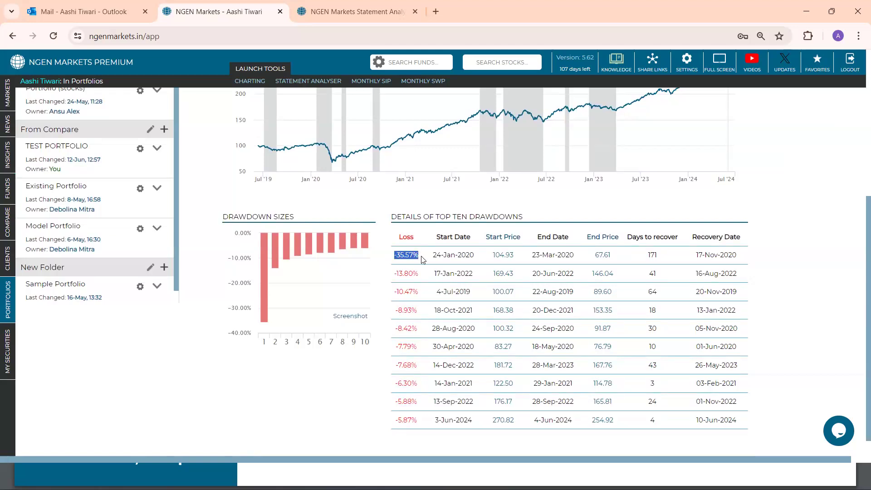
double_click(434, 259)
left_click_drag(434, 259, 472, 258)
left_click_drag(532, 257, 575, 258)
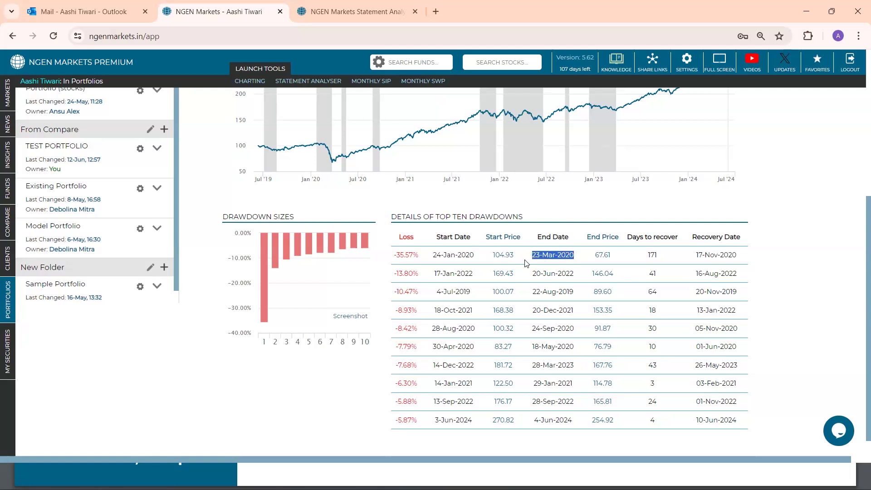
left_click(494, 260)
double_click(493, 260)
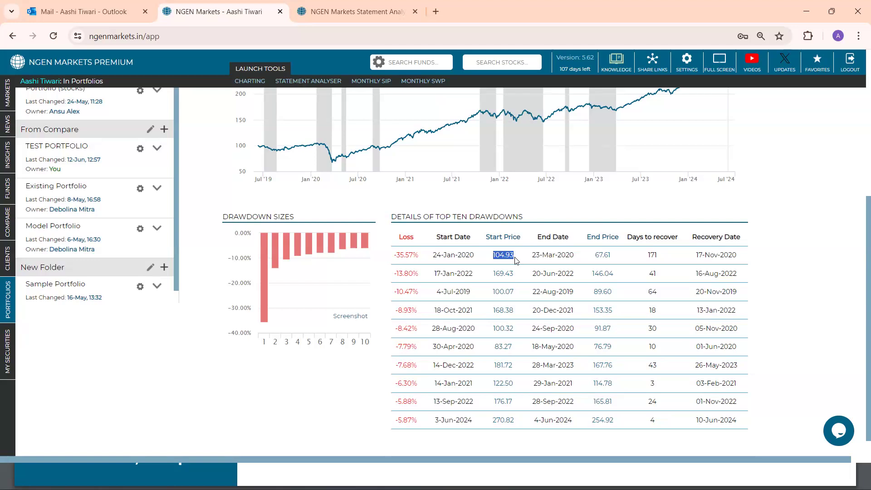
left_click_drag(594, 256, 616, 257)
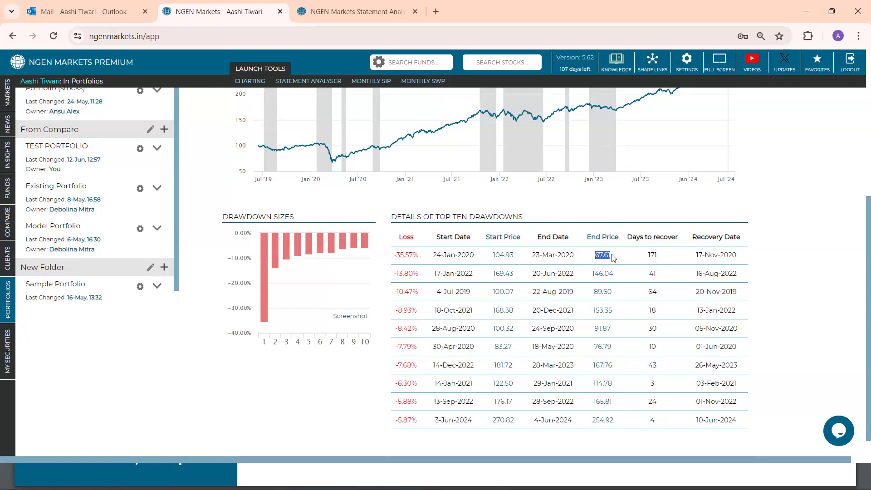
double_click(652, 255)
left_click(492, 261)
left_click_drag(492, 260, 514, 256)
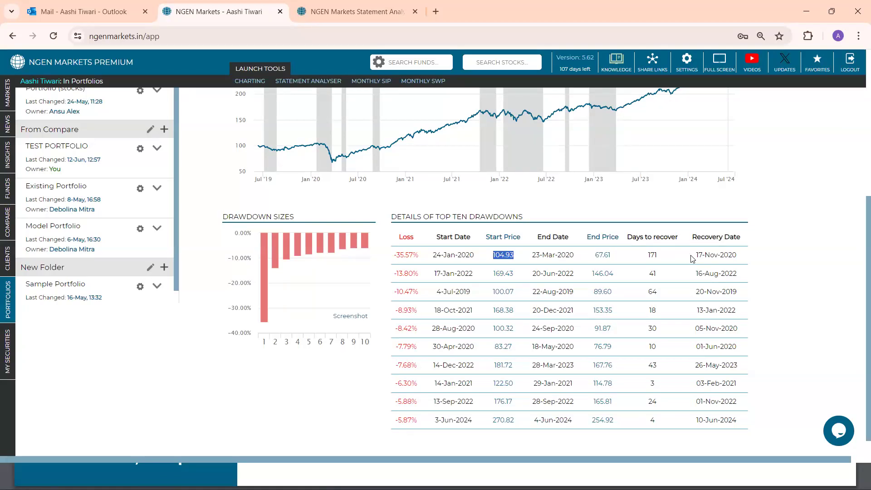
left_click_drag(697, 258, 735, 254)
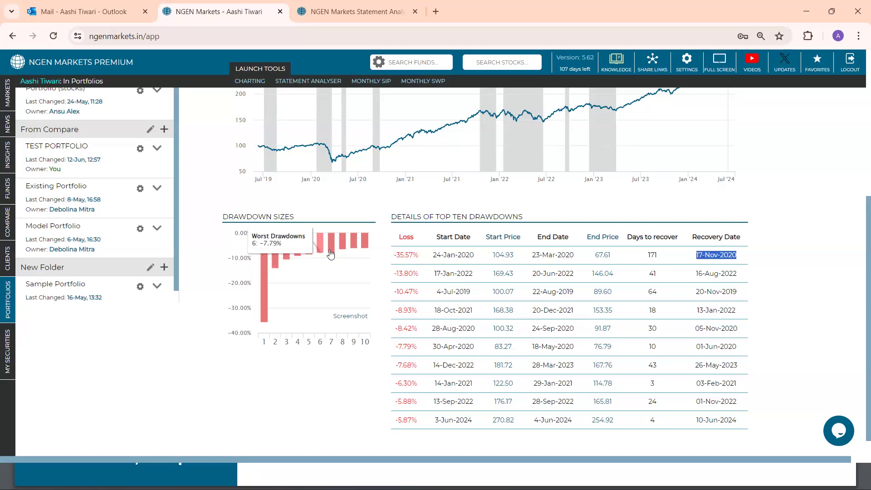
scroll(407, 234, "up", 3)
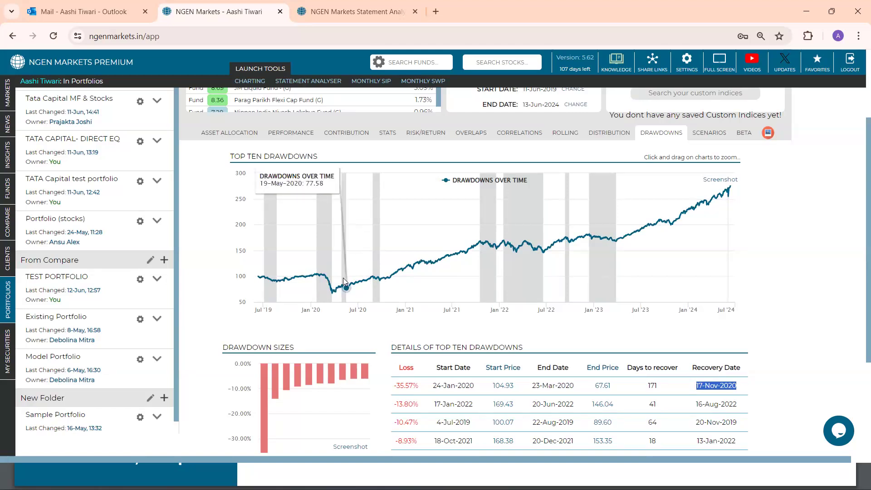
scroll(411, 252, "up", 3)
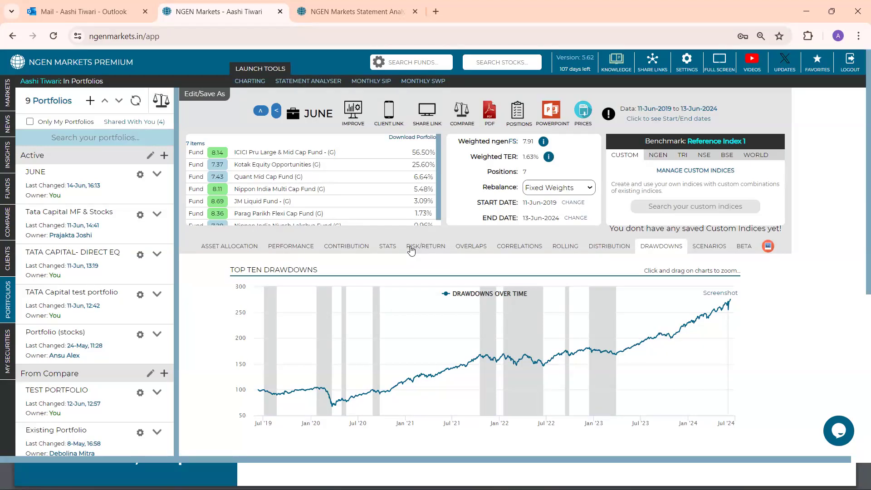
Create an amount-based PowerPoint report with 1000000 rupees capital and open the download
left_click(556, 113)
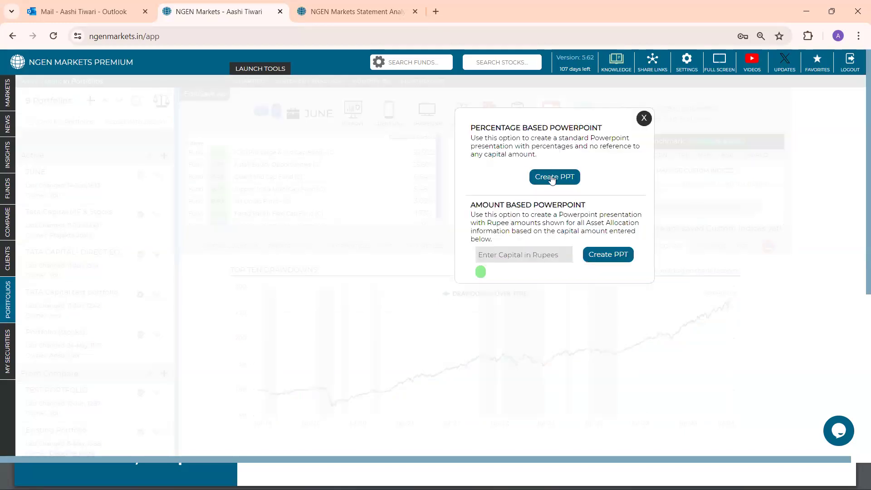
left_click(524, 257)
type("1000000")
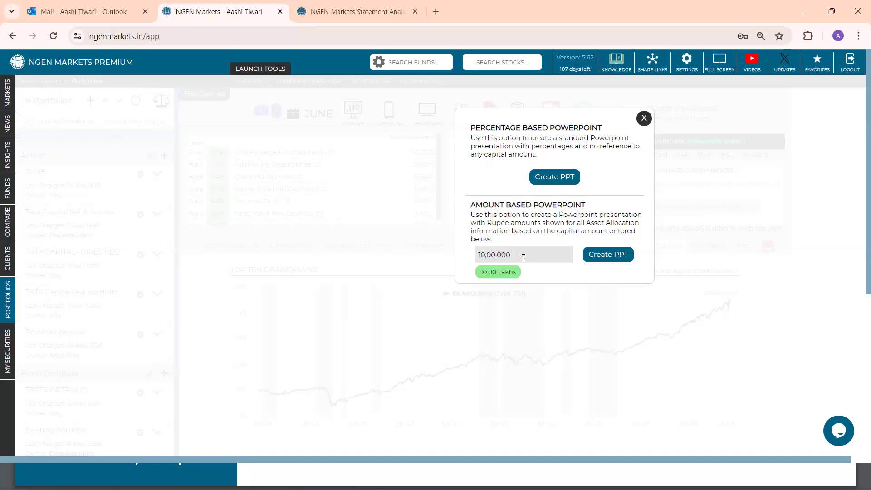
left_click(599, 263)
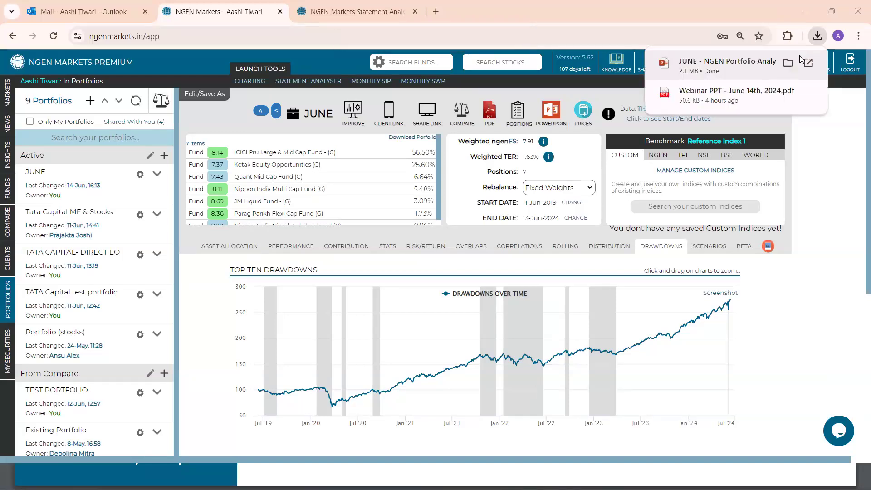
left_click(801, 59)
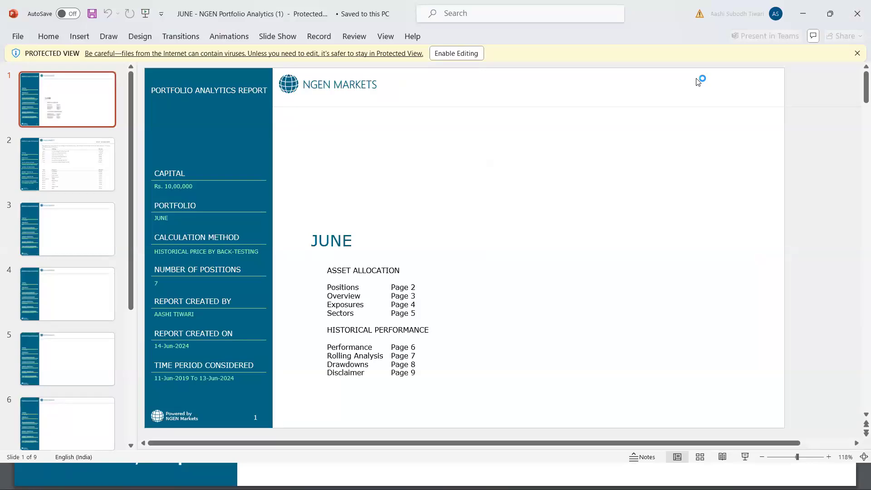
Enable editing, view slide 2's Asset Allocation tables, then minimise PowerPoint
left_click(474, 58)
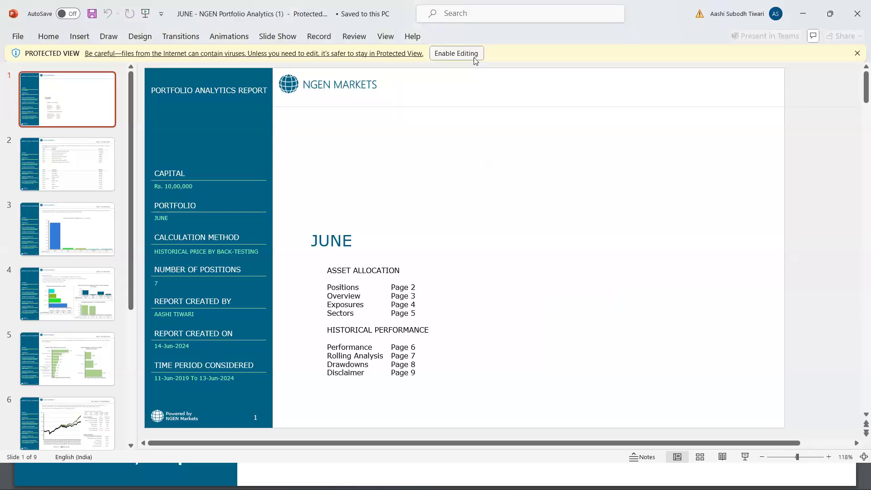
left_click(474, 58)
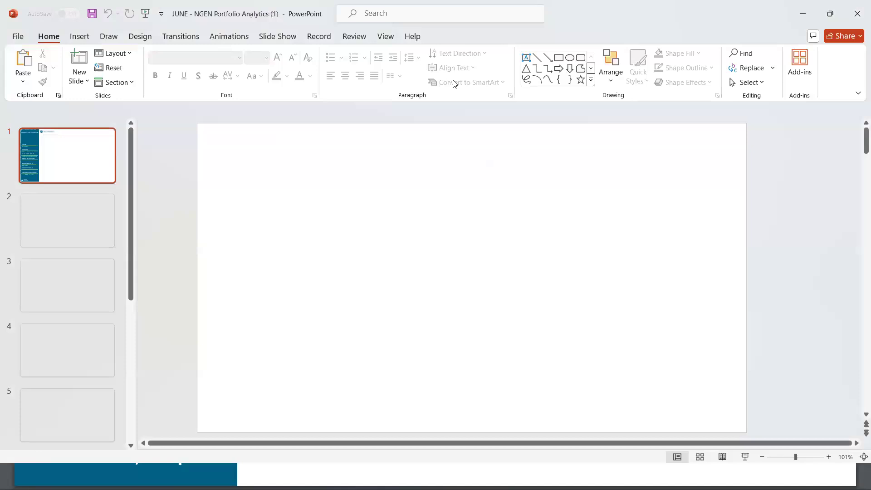
left_click(91, 221)
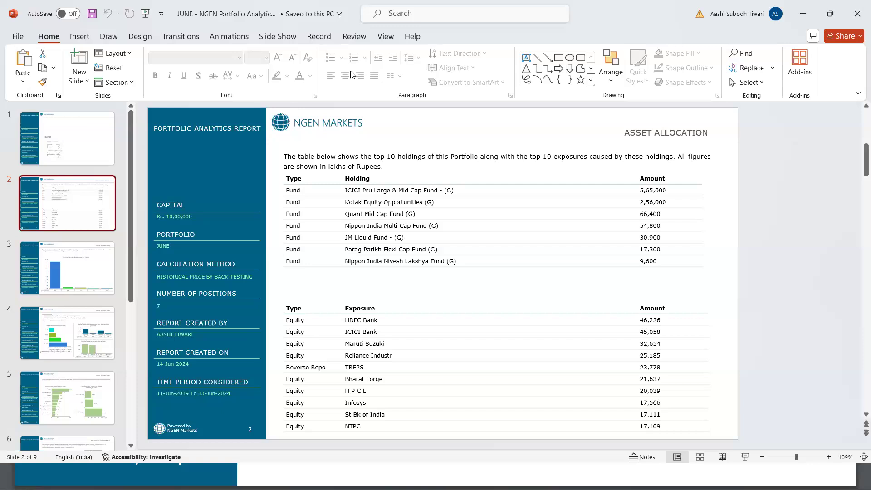
left_click(803, 13)
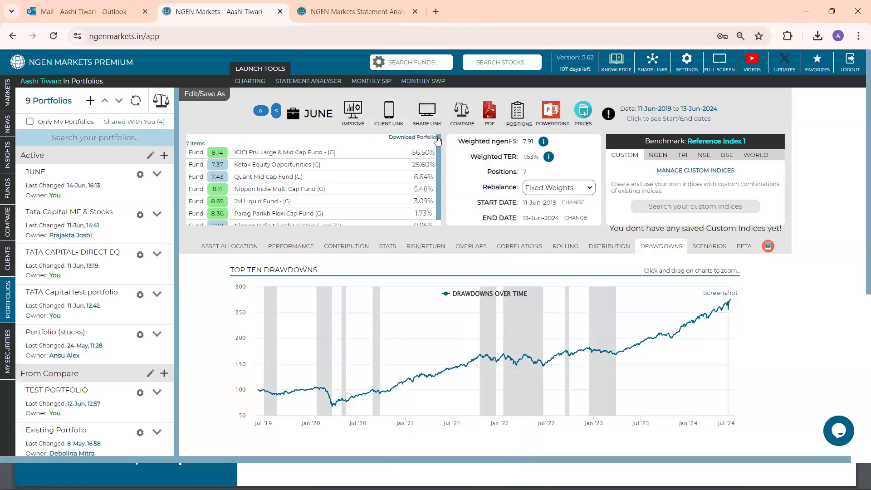
Show JUNE's Sources of Portfolio Returns chart and component table, and snip that region
left_click(350, 247)
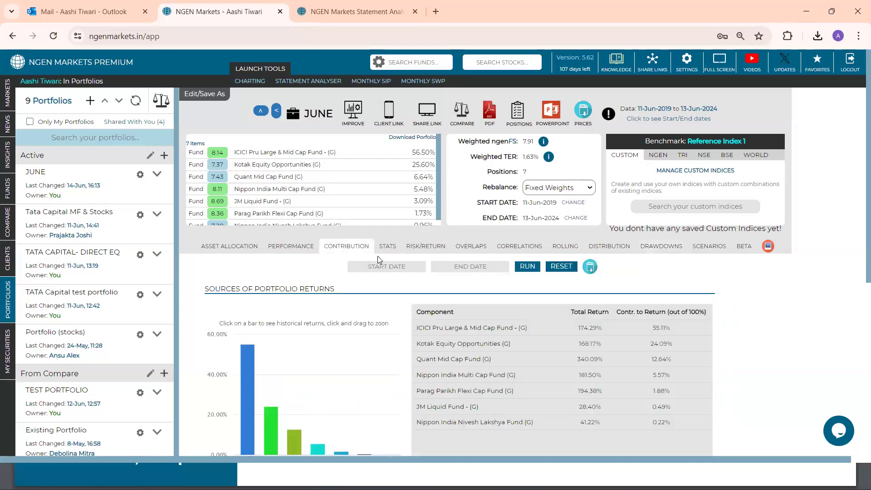
scroll(384, 262, "down", 1)
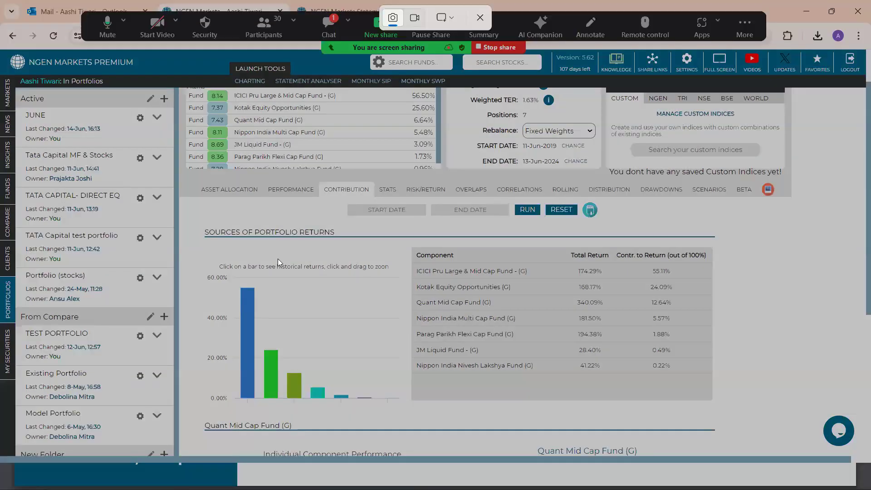
left_click_drag(196, 212, 729, 406)
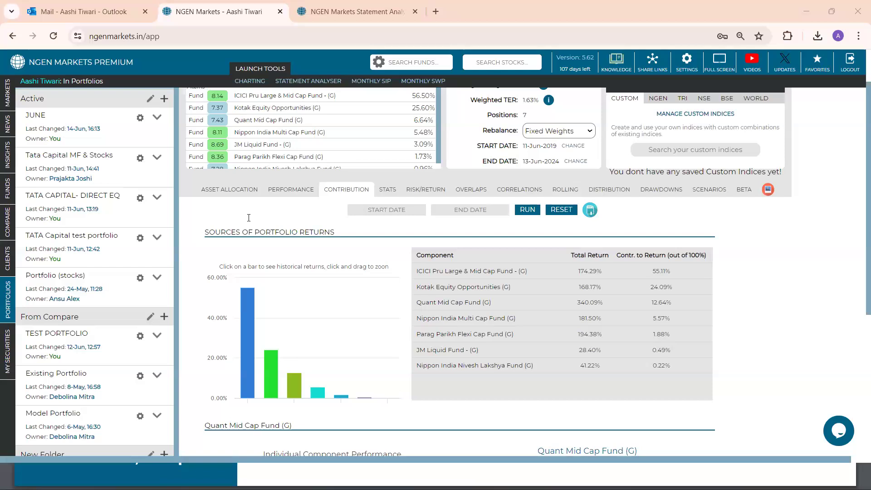
key("alt+Tab")
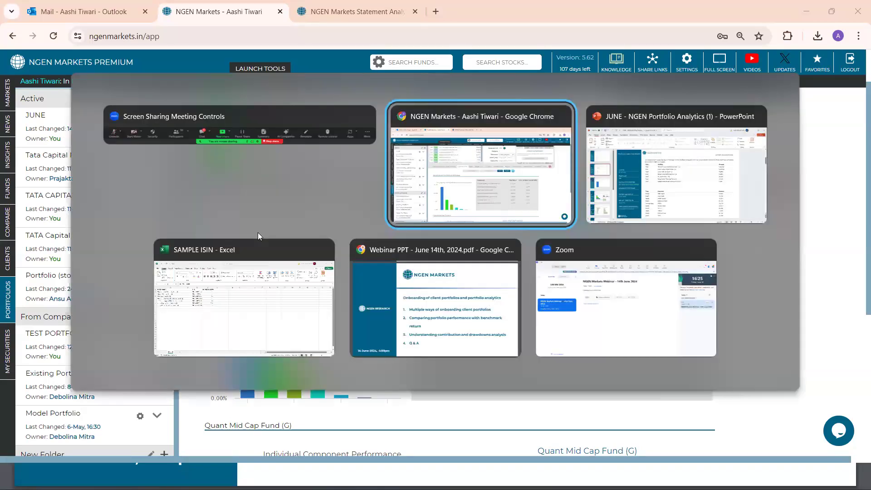
Insert a new MASTER_SLIDE layout slide after slide 4 of the PowerPoint report
key("alt+Tab")
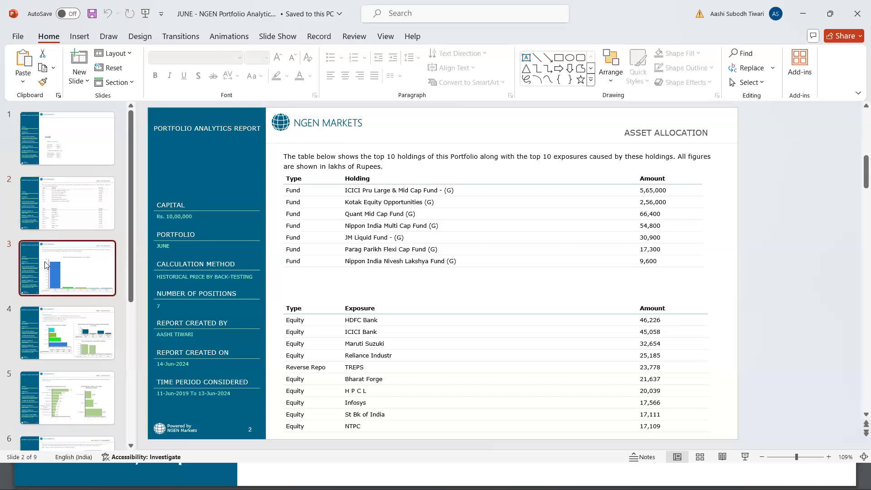
left_click(46, 265)
key("Down")
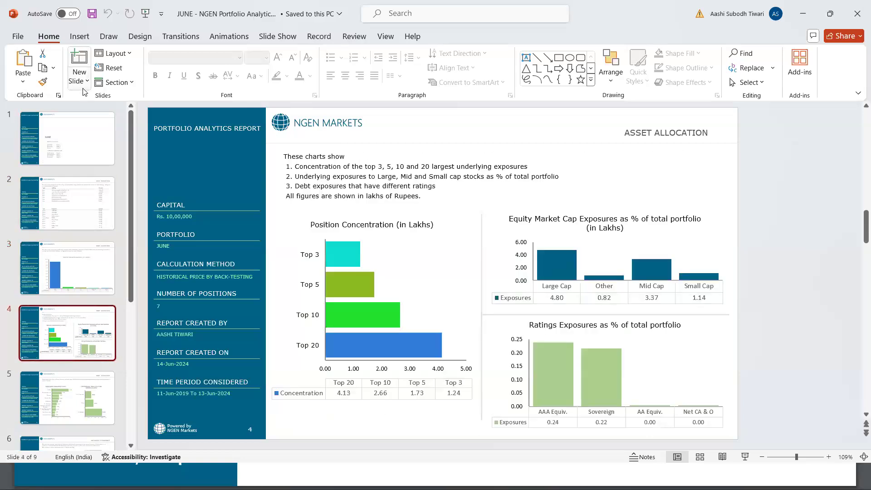
left_click(83, 86)
left_click(183, 121)
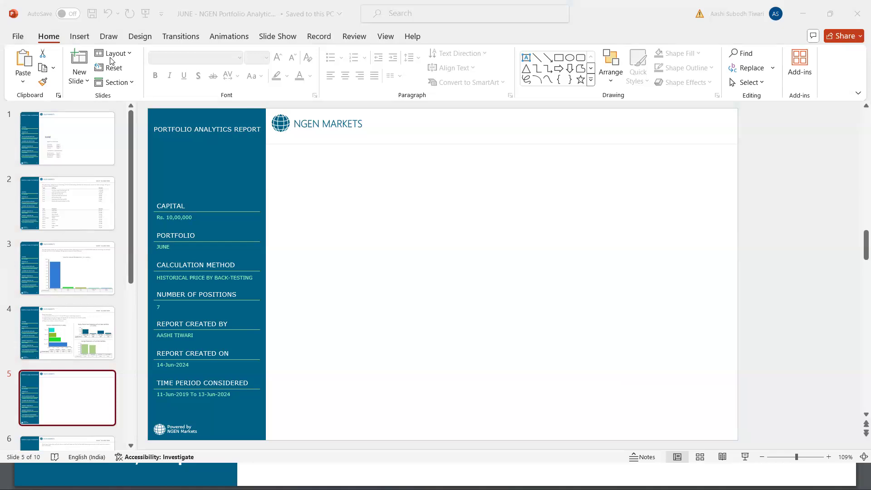
key("alt+Tab")
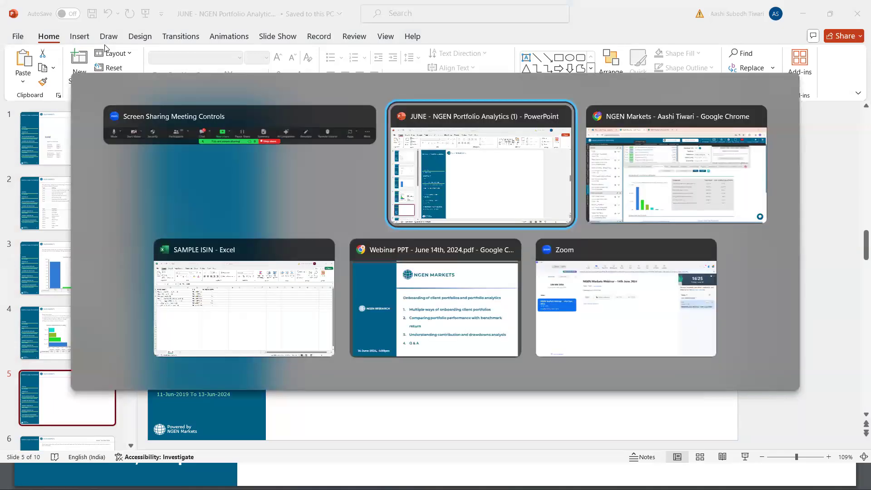
key("Tab")
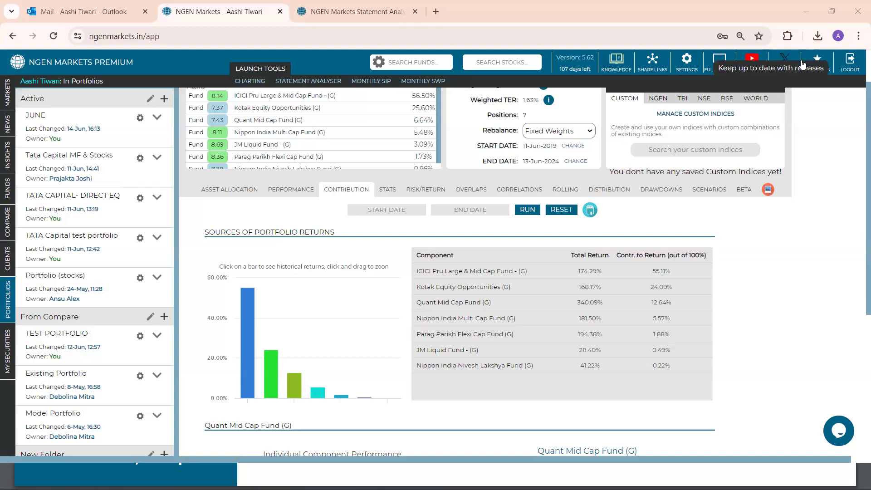
Exit full screen, minimize the open windows and bring the NGEN Markets browser back
left_click(720, 61)
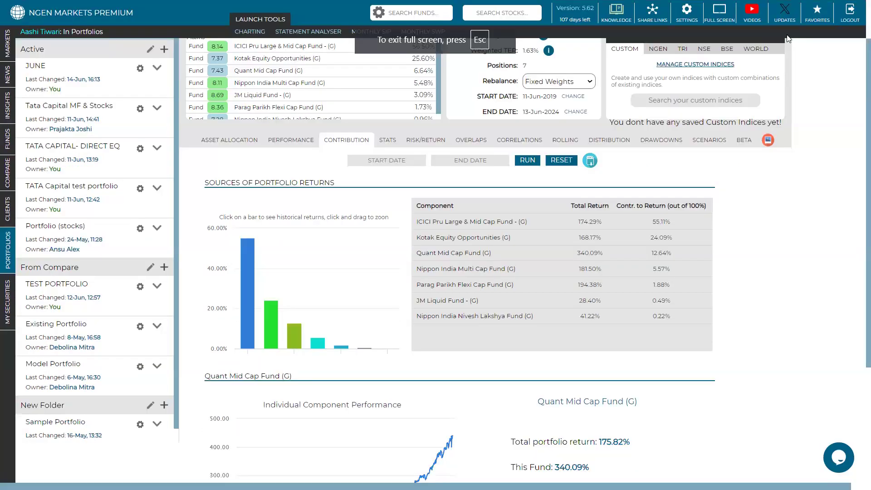
left_click(719, 10)
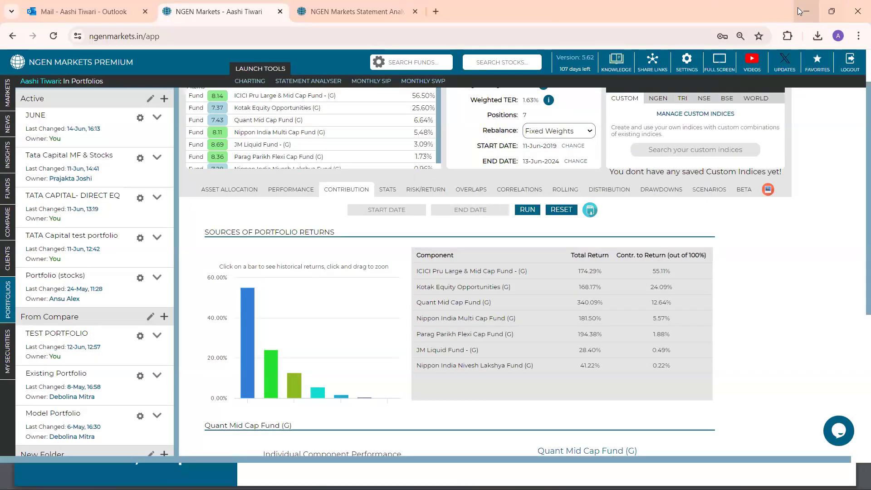
left_click(826, 18)
left_click(803, 18)
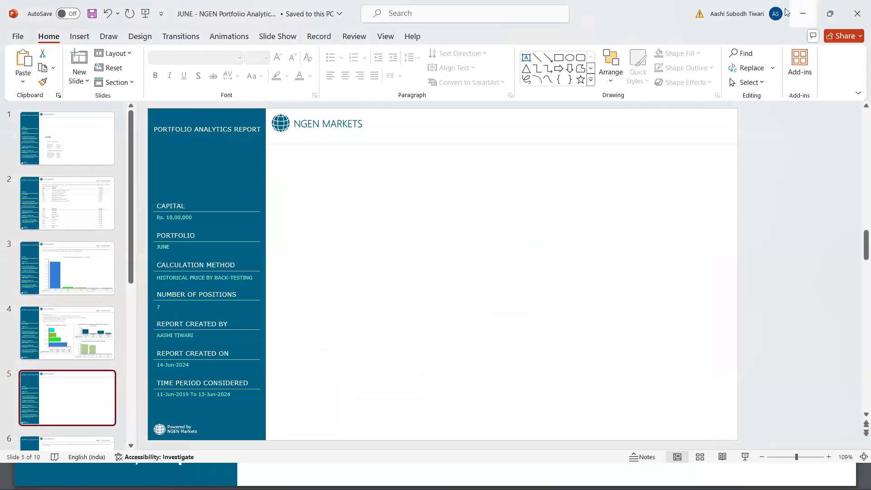
left_click(806, 17)
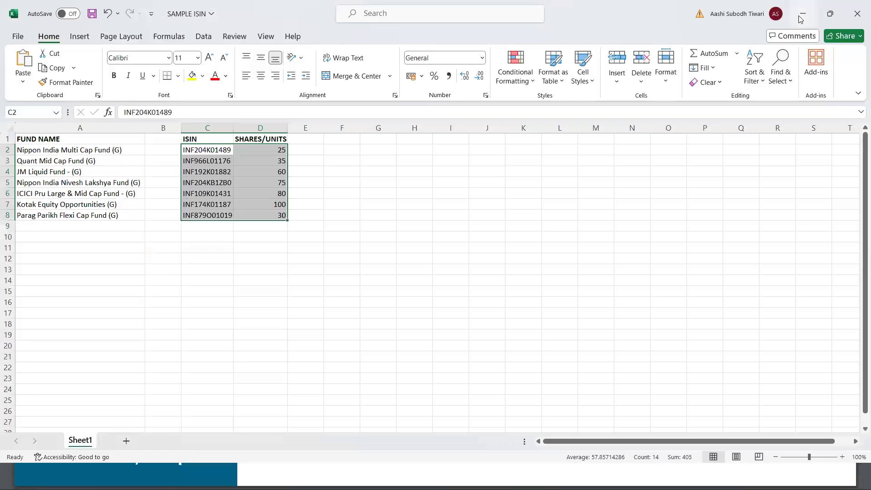
left_click(806, 16)
left_click(812, 17)
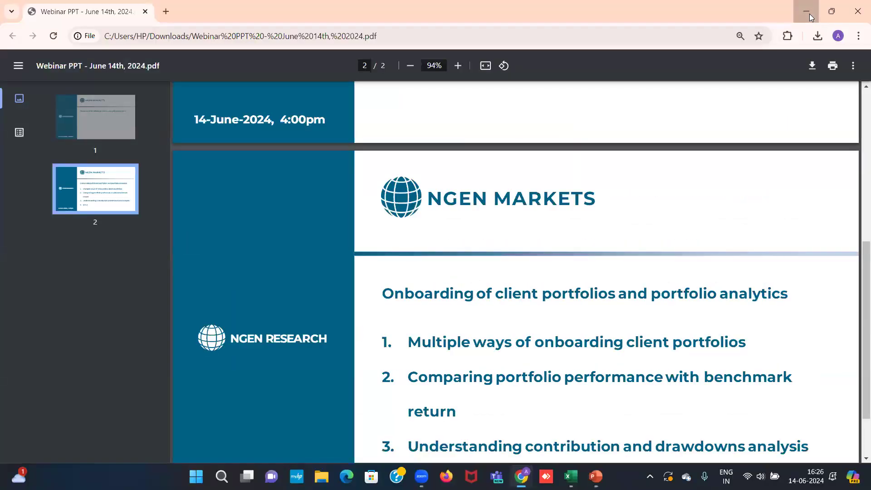
left_click(810, 14)
key("alt+Tab")
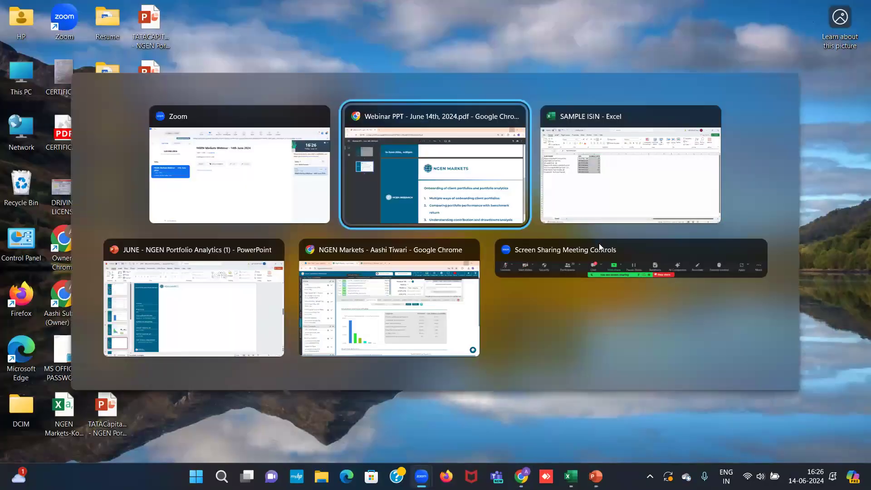
key("alt+Tab")
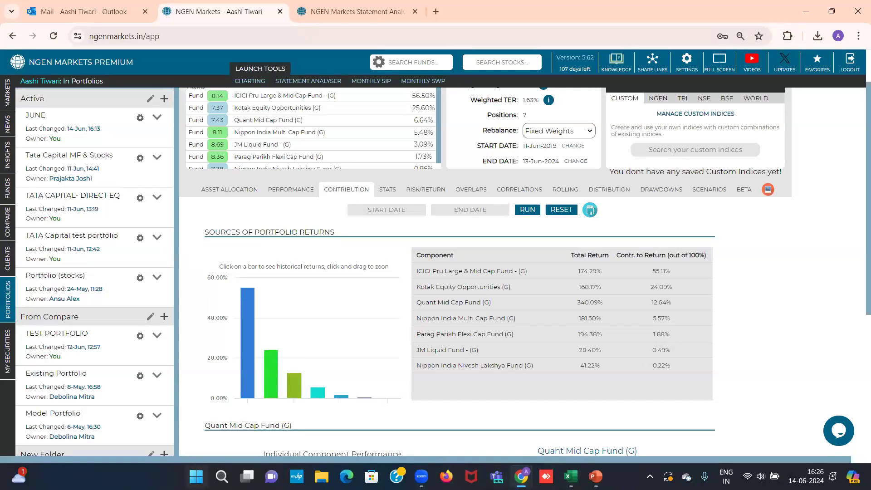
Launch Snipping Tool from the Start menu by searching 'SNIPP'
left_click(196, 476)
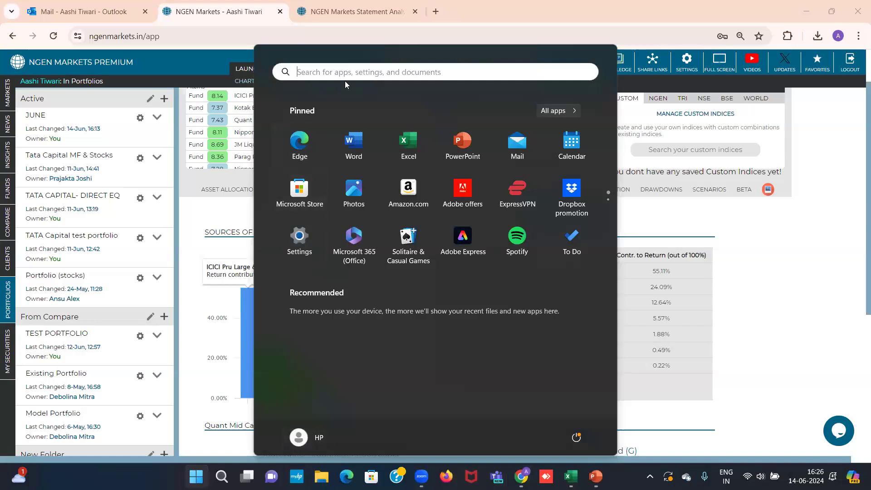
type("SNI")
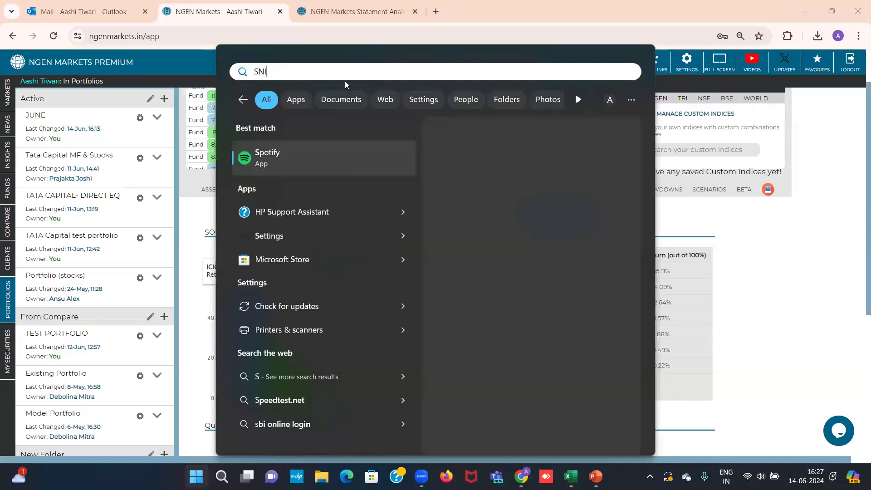
type("PP")
left_click(325, 170)
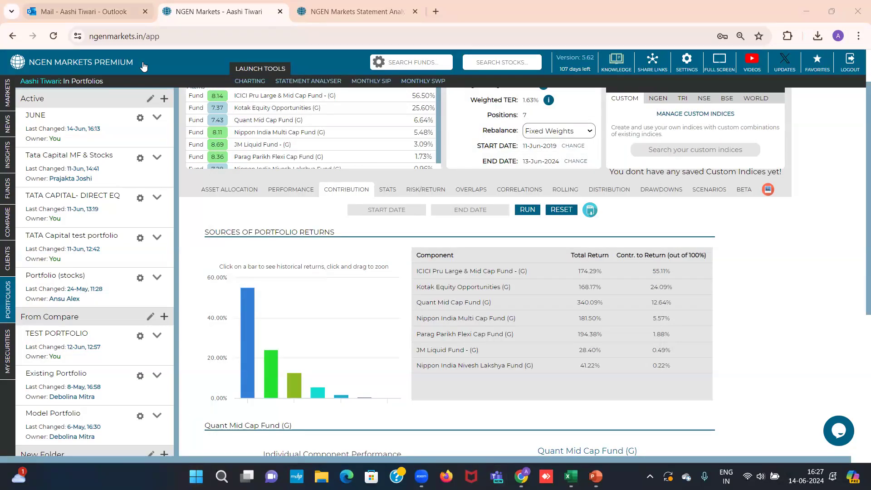
Snip the Sources of Portfolio Returns chart and table and copy the capture
left_click(321, 200)
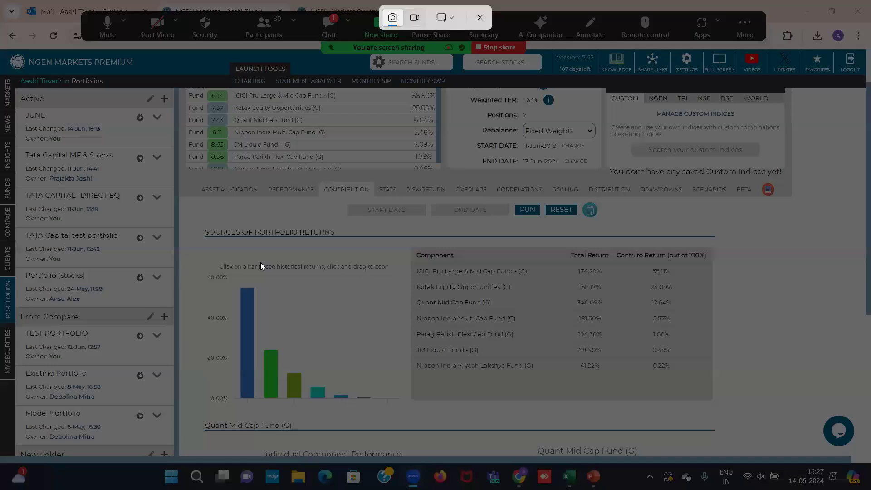
left_click_drag(192, 216, 744, 413)
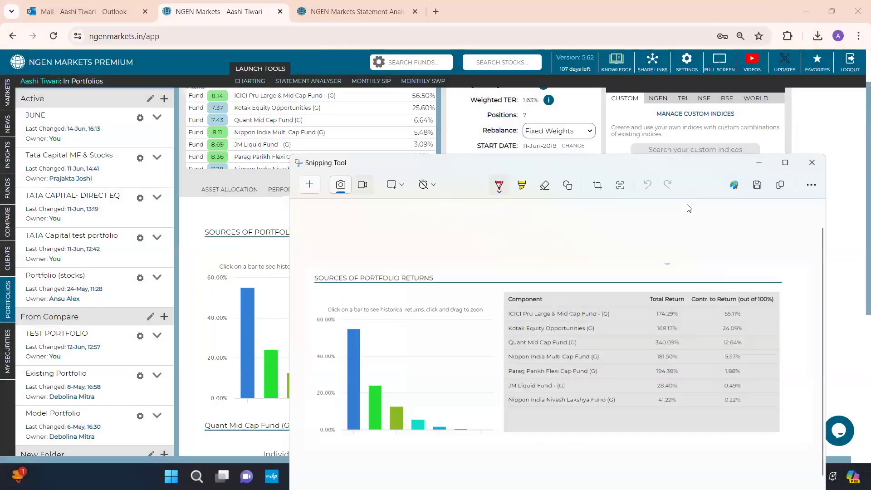
left_click(778, 186)
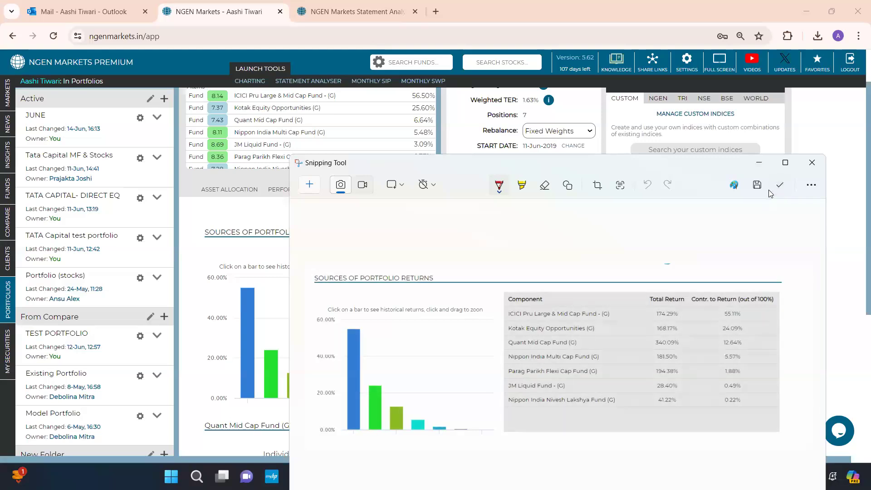
key("alt+Tab")
key("alt+Tab")
key("alt+Tab")
key("alt+Tab")
key("alt+Tab")
key("alt+Tab")
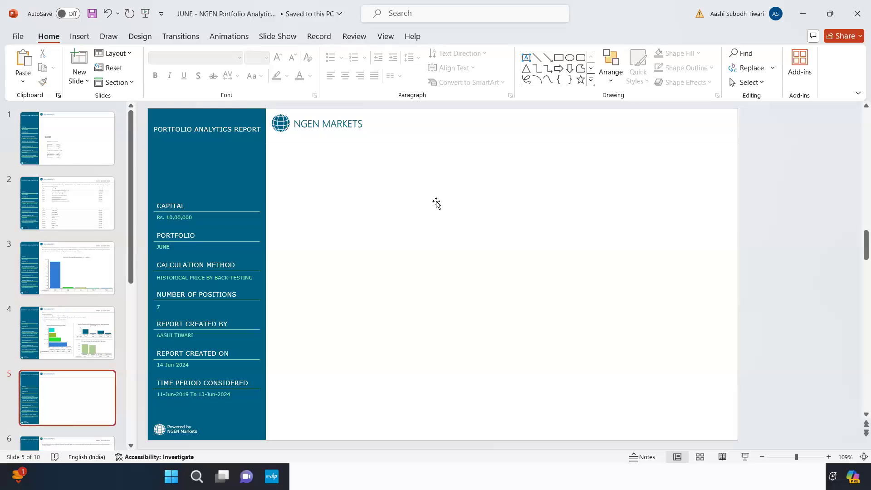
Paste the capture onto slide 5, shrink it to 7.09 × 19.67 cm beside the sidebar
key("ctrl+v")
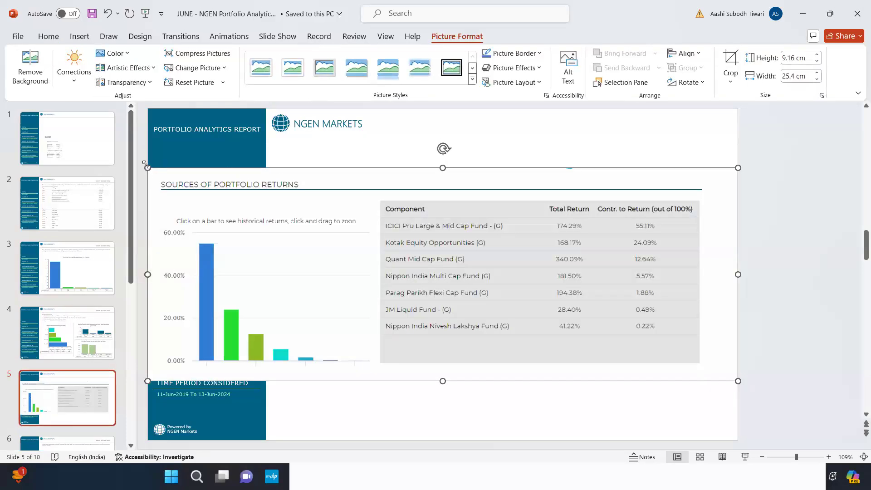
left_click_drag(146, 164, 288, 213)
left_click_drag(470, 274, 470, 251)
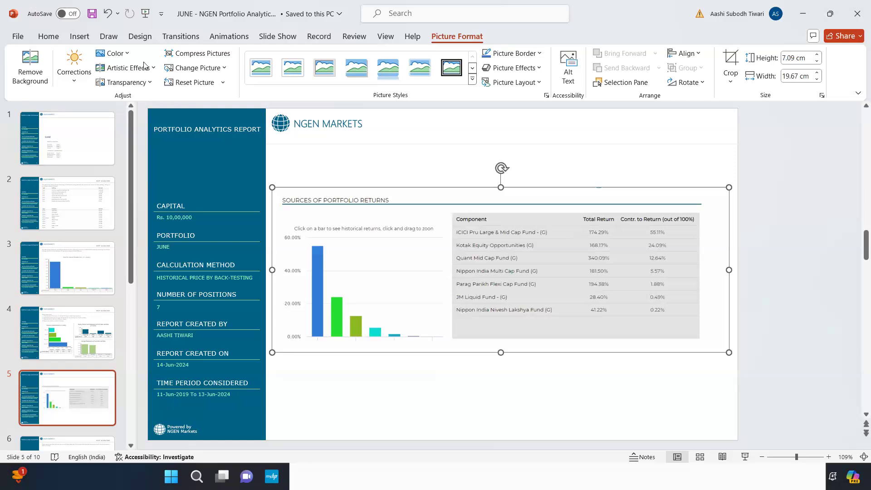
left_click(197, 184)
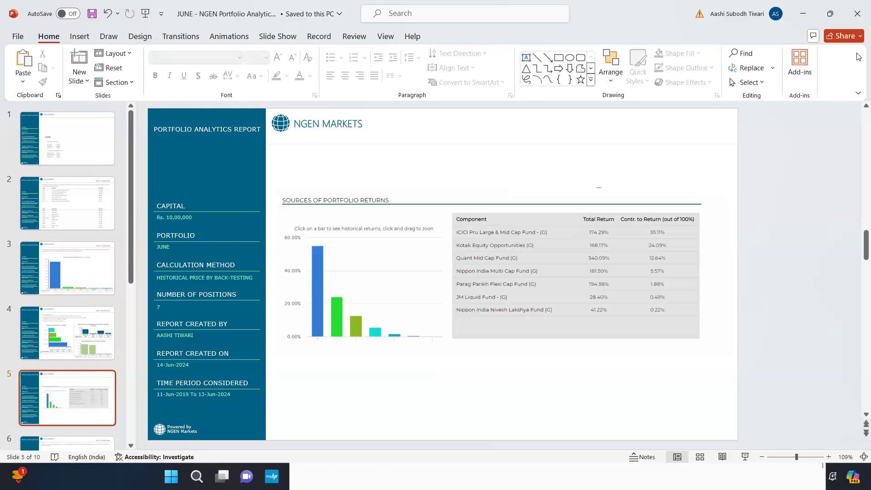
Minimize PowerPoint and close Snipping Tool
left_click(801, 14)
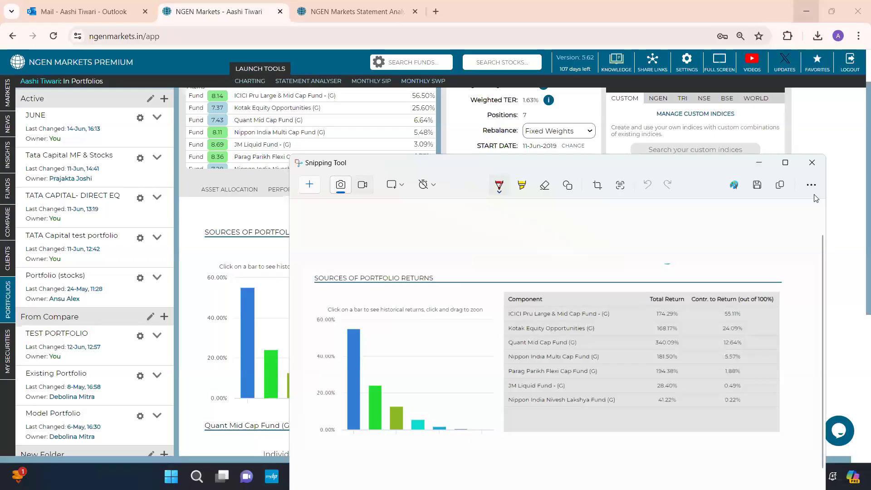
left_click(812, 162)
scroll(422, 136, "up", 1)
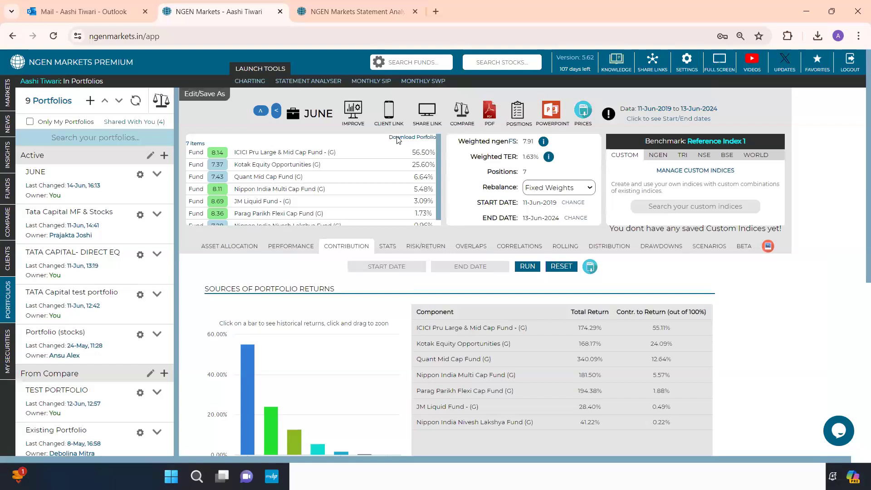
Export the JUNE portfolio PDF report without a password and open JUNE (1).pdf
left_click(485, 125)
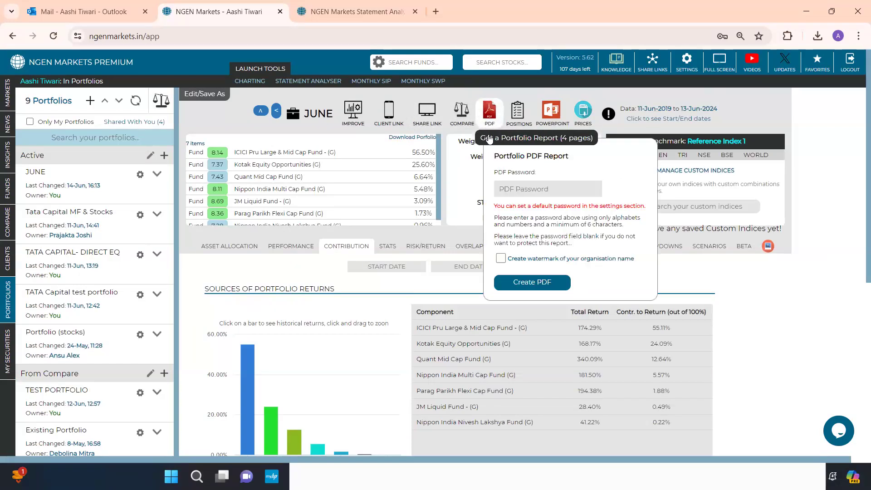
left_click(516, 284)
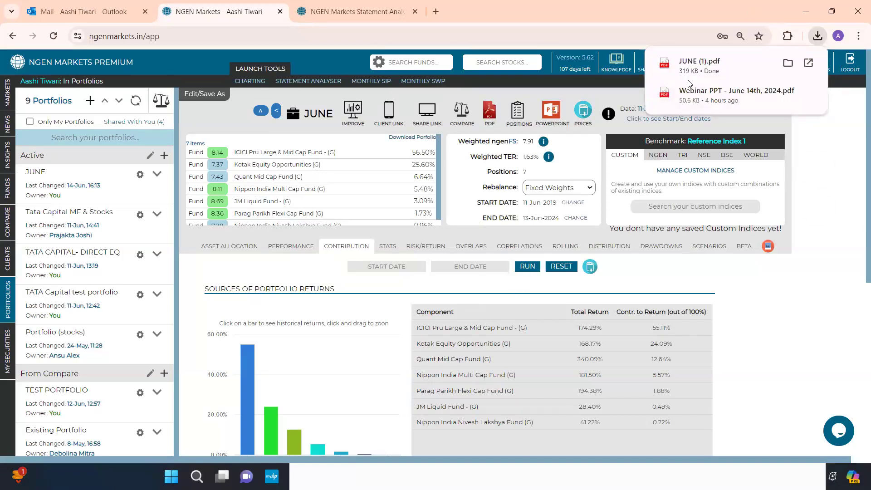
left_click(690, 71)
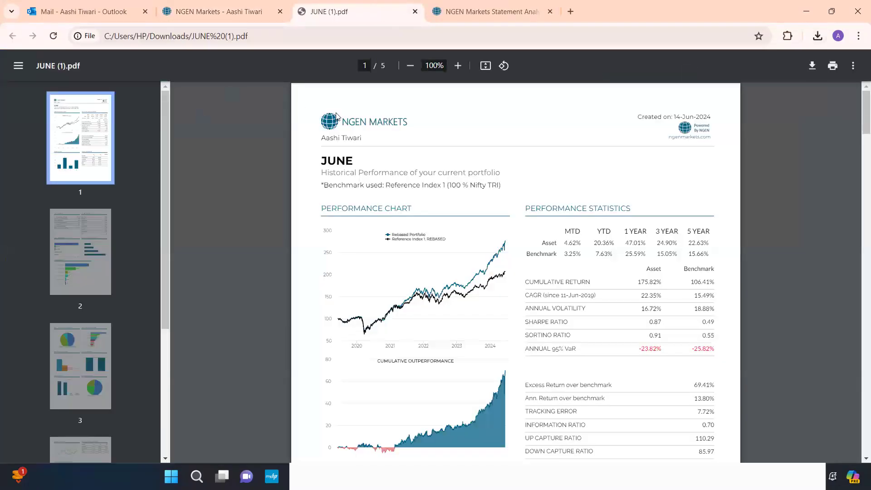
Review pages 2 to 4 of the JUNE PDF, return to page 1, then go back to NGEN Markets
left_click(79, 236)
scroll(87, 318, "down", 1)
left_click(86, 325)
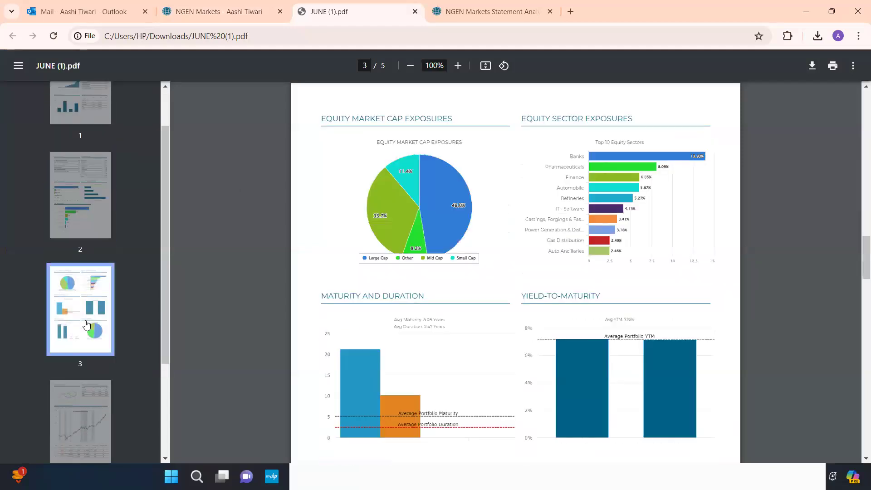
scroll(84, 317, "down", 1)
left_click(80, 353)
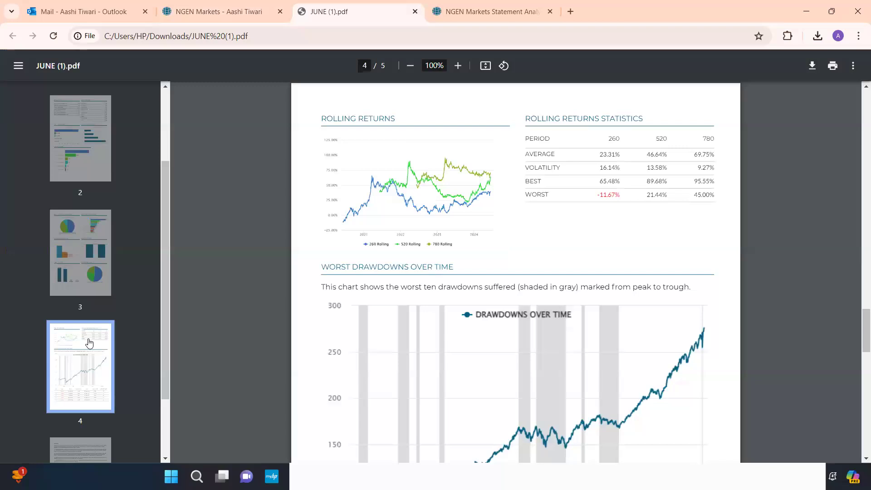
left_click(86, 263)
scroll(86, 262, "up", 2)
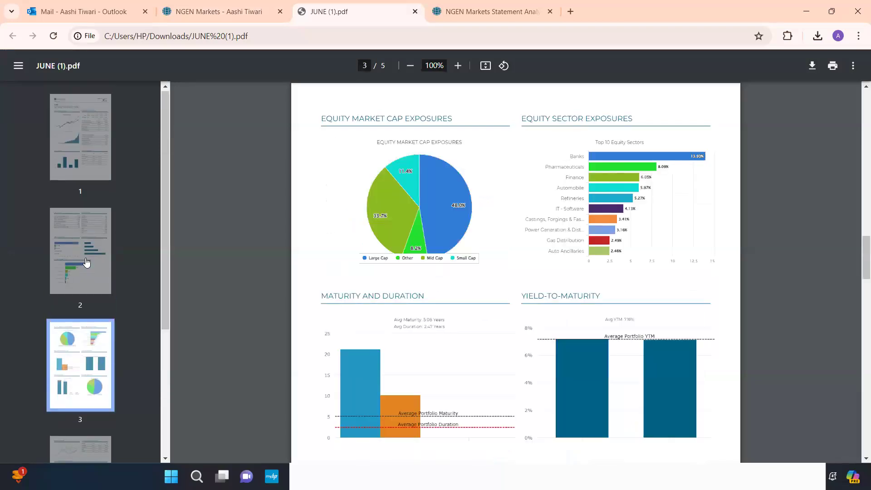
left_click(88, 263)
left_click(76, 163)
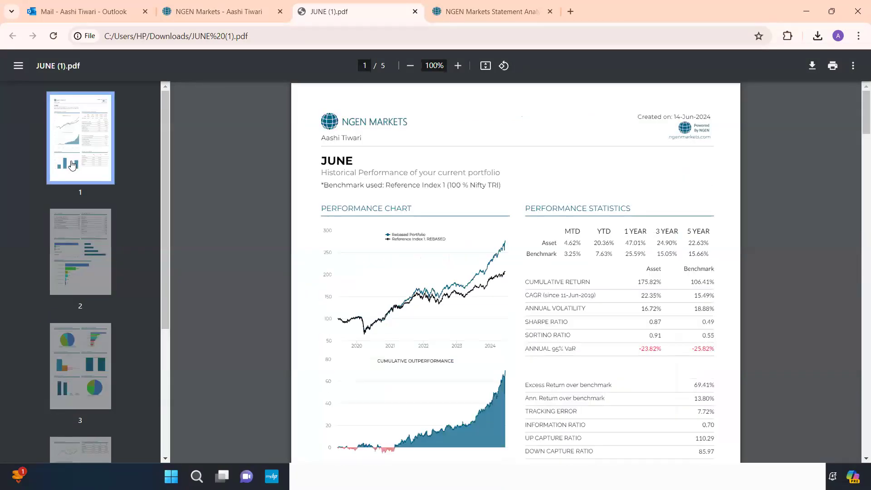
left_click(217, 5)
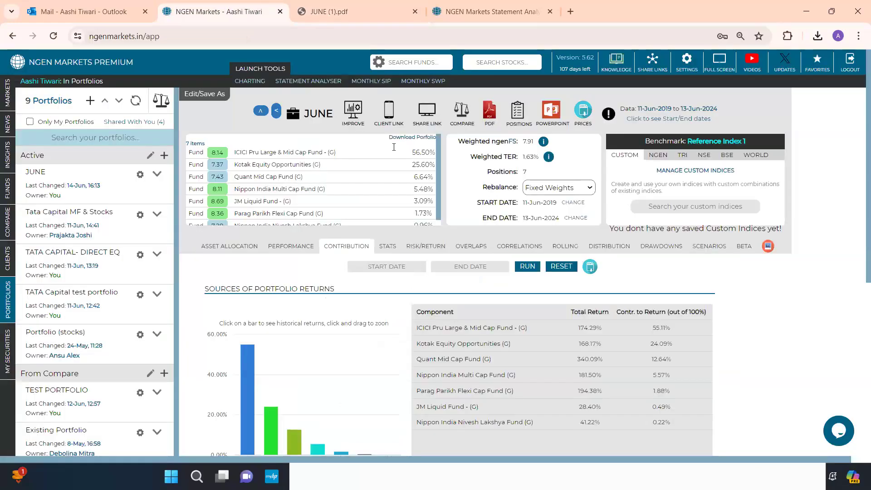
Create a desktop share link for JUNE after adjusting its days-active value
left_click(421, 119)
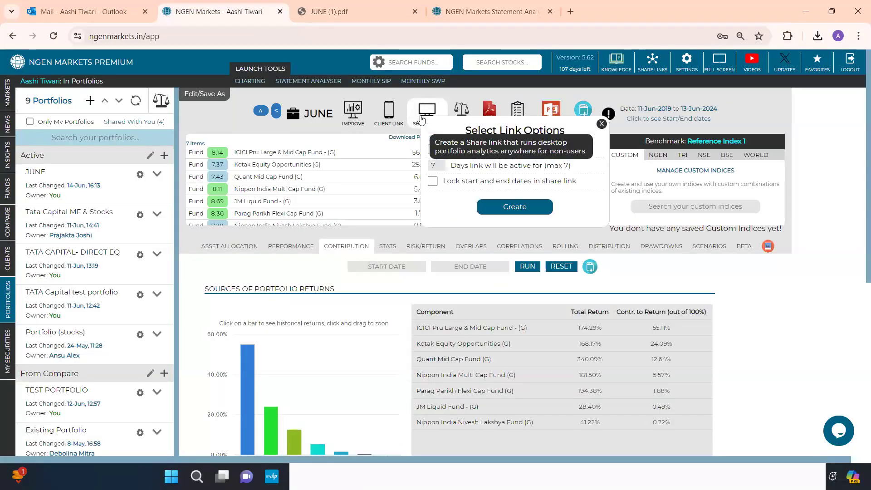
left_click(440, 168)
left_click(440, 163)
left_click(510, 209)
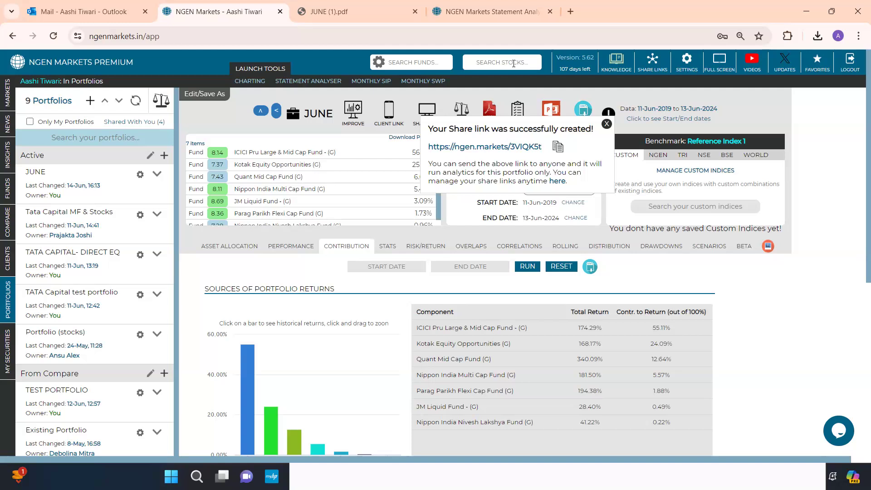
Open a blank browser tab and return to the portfolio app tab
left_click(570, 11)
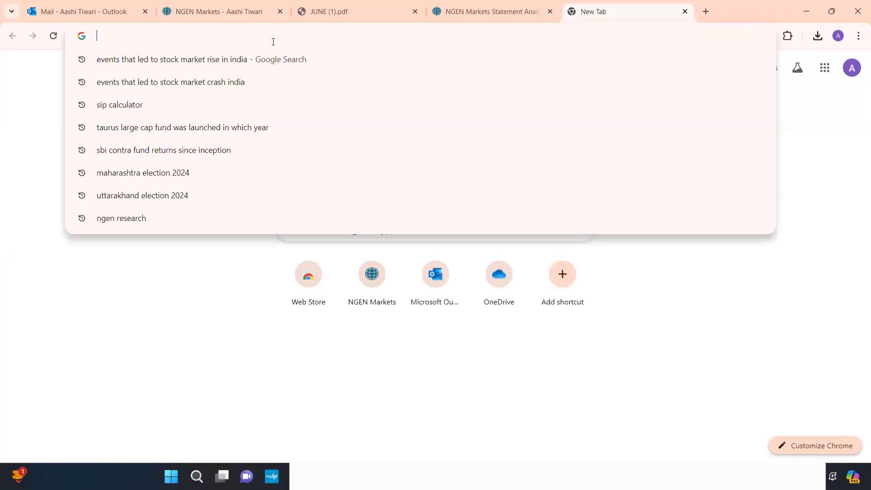
left_click(493, 12)
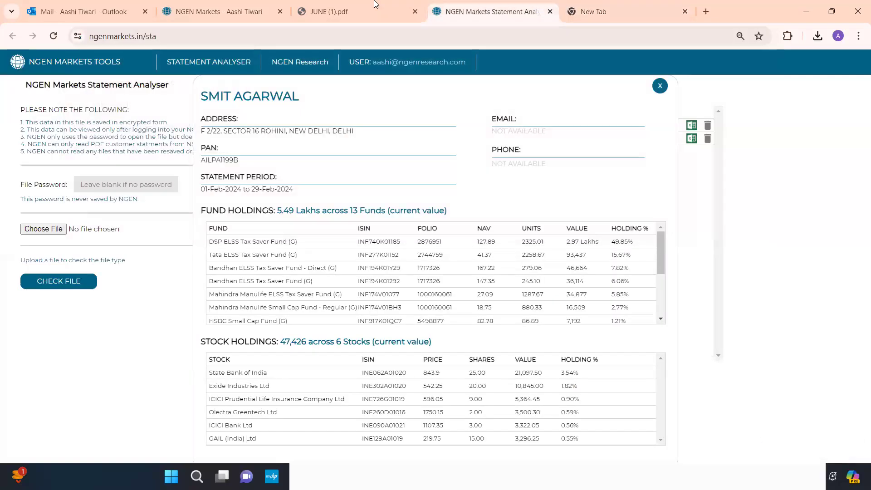
left_click(229, 7)
Copy the JUNE share link and open it in the blank tab
left_click(558, 149)
left_click(595, 12)
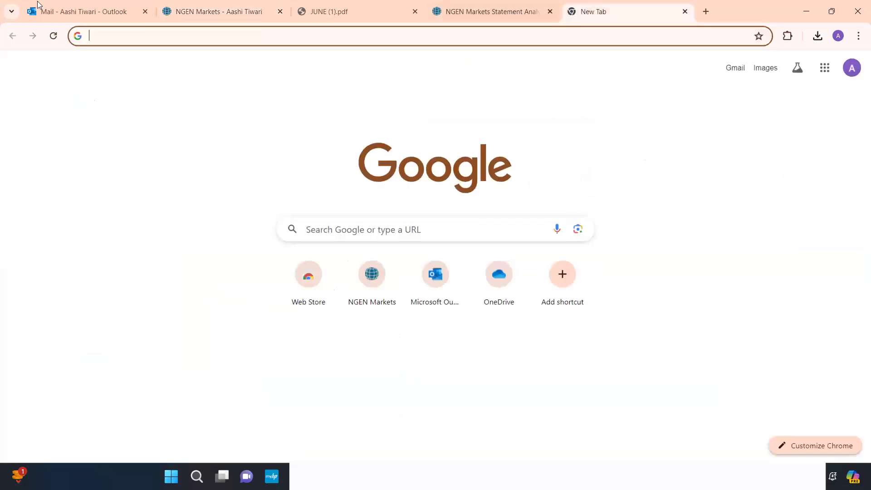
key("ctrl+v")
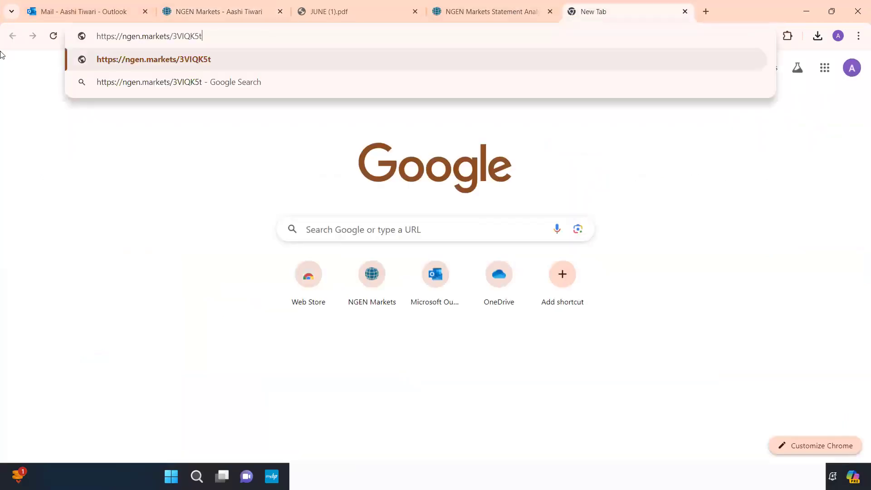
left_click(158, 59)
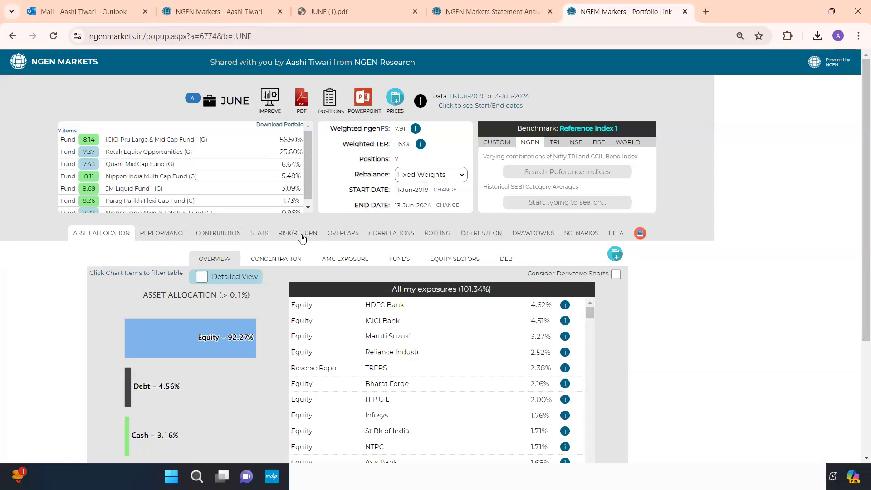
Browse the shared view's risk/return, overlap, correlation and rolling-return tabs, then return to the app
left_click(301, 233)
left_click(360, 235)
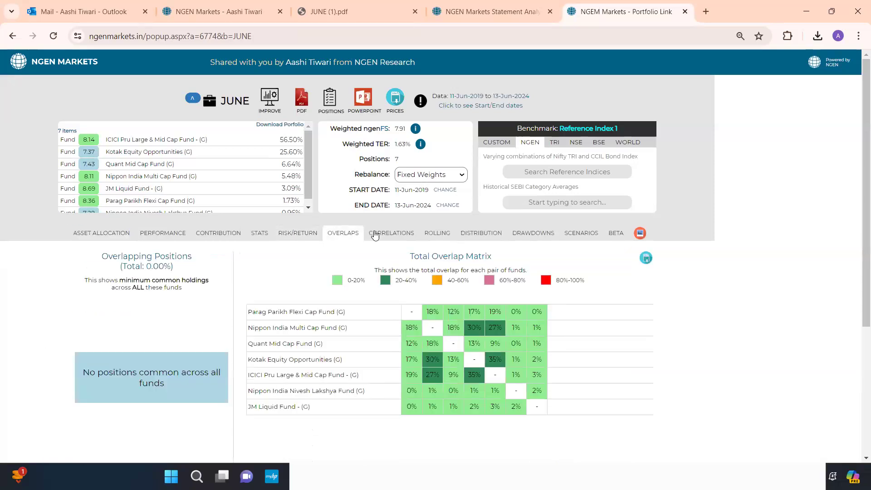
left_click(375, 235)
left_click(438, 233)
left_click(193, 5)
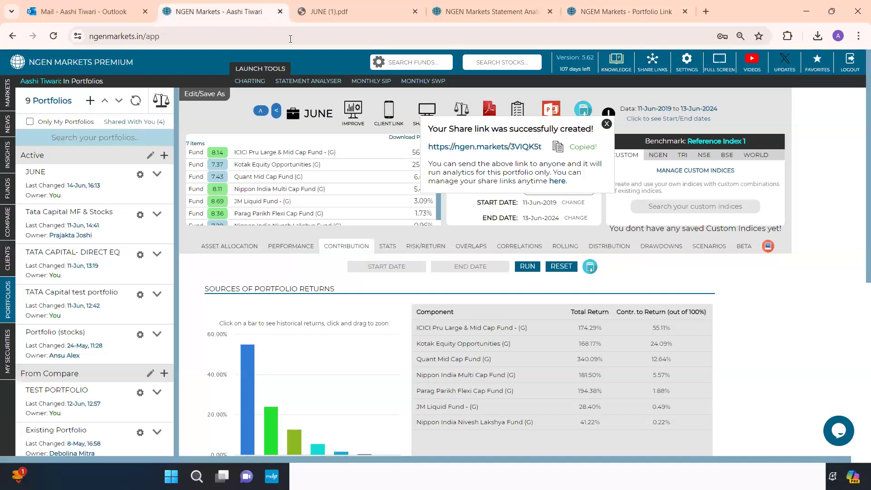
left_click(389, 111)
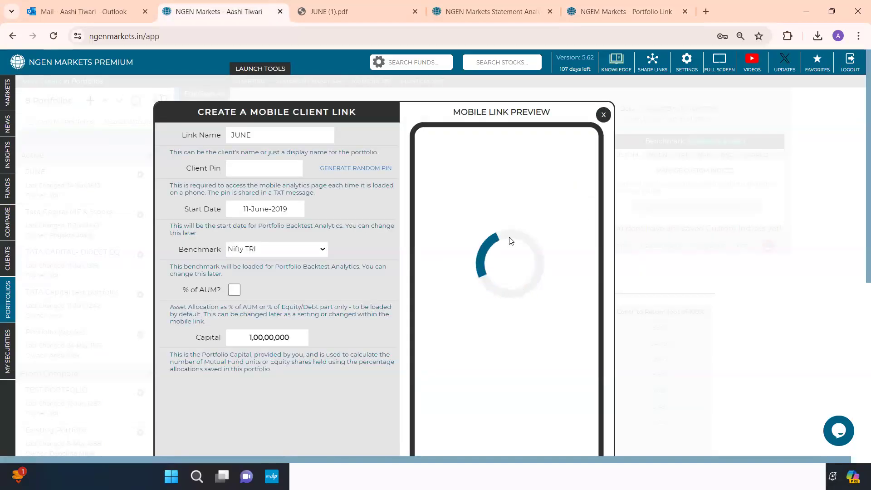
scroll(533, 248, "down", 1)
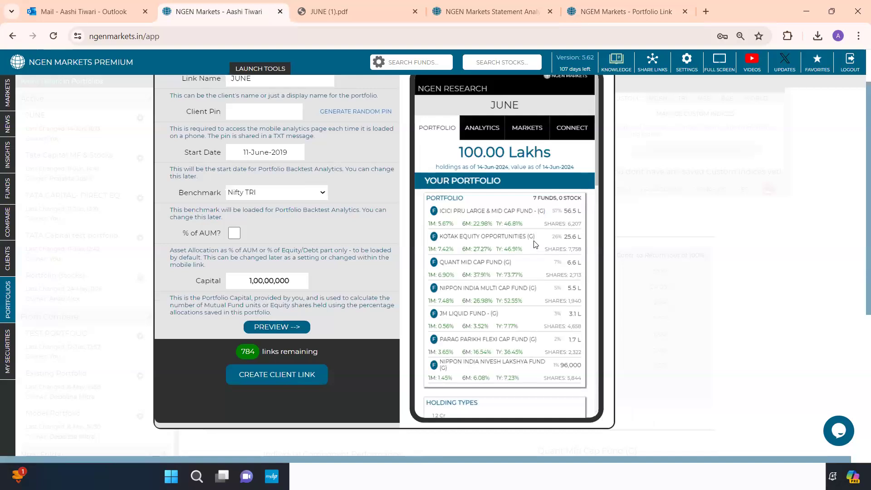
left_click_drag(595, 167, 597, 219)
scroll(521, 185, "up", 3)
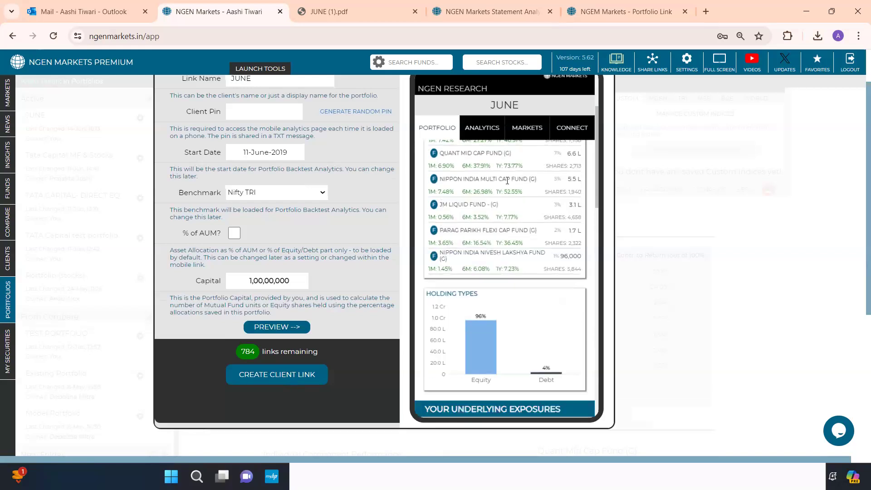
left_click(487, 122)
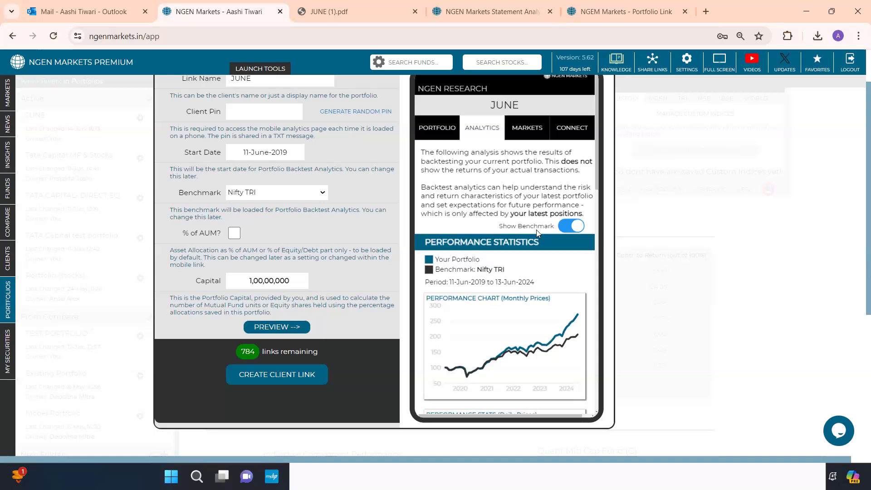
left_click(528, 129)
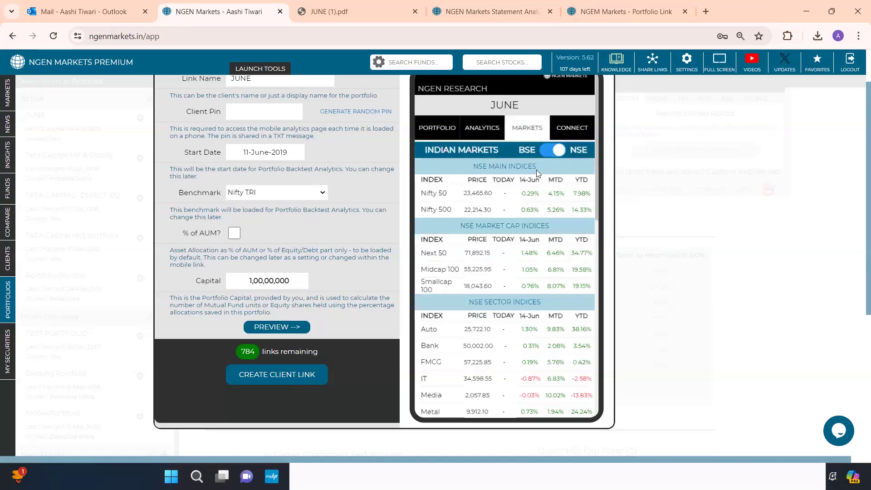
left_click(430, 124)
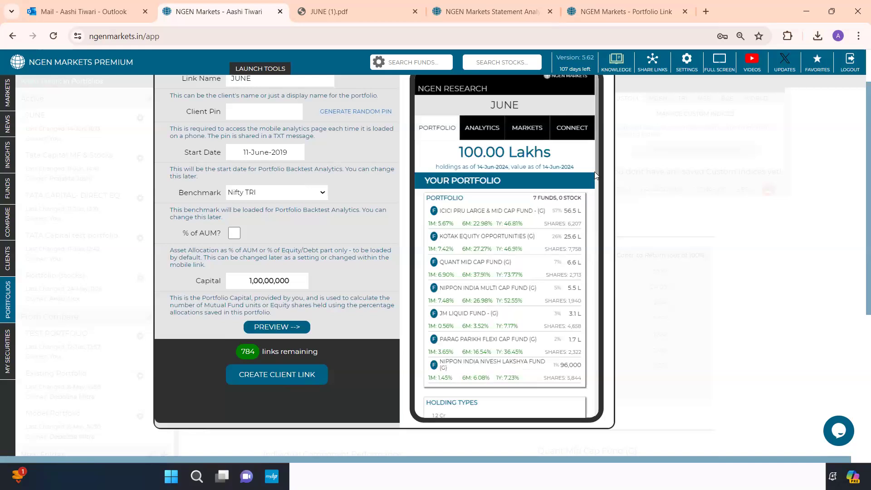
left_click_drag(599, 178, 603, 203)
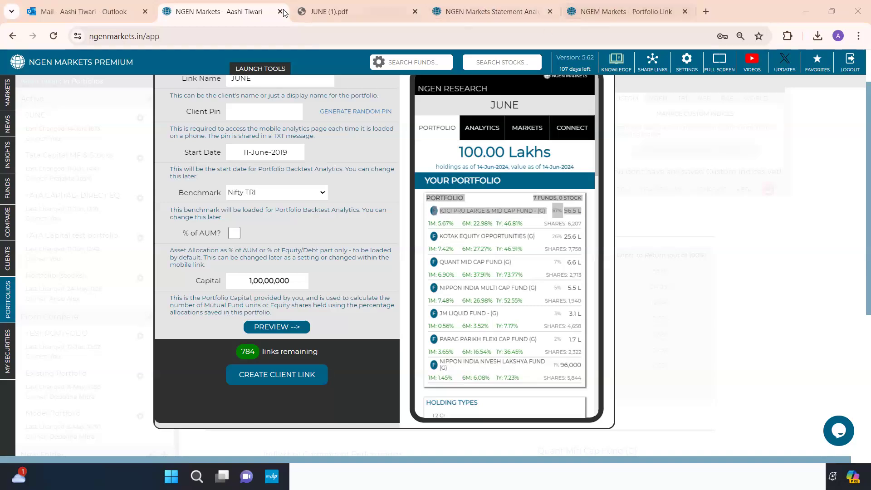
mouse_move(39, 307)
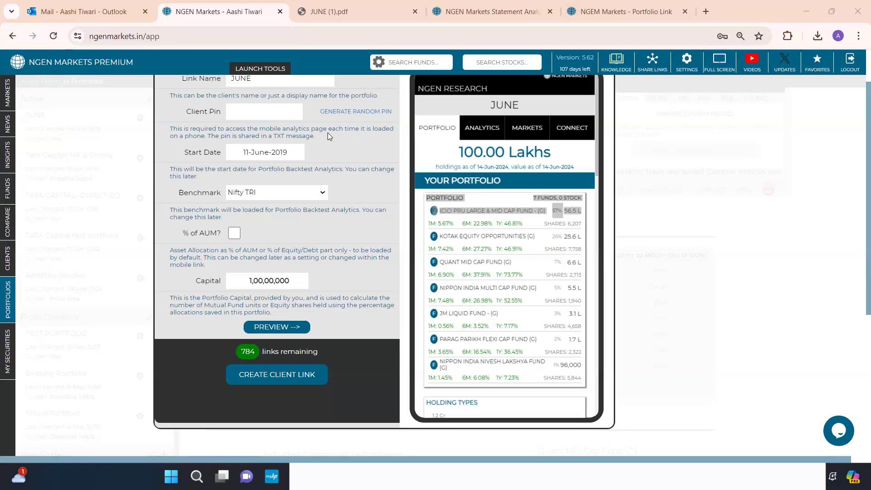
scroll(618, 106, "up", 1)
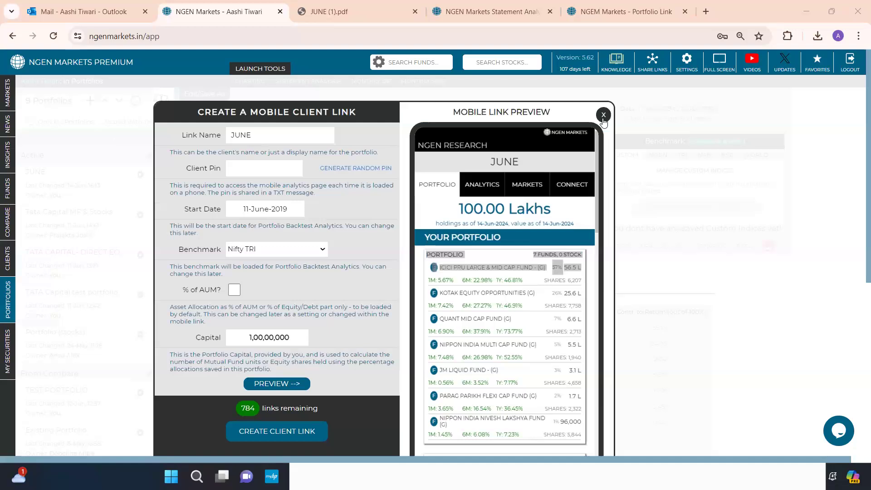
left_click(604, 117)
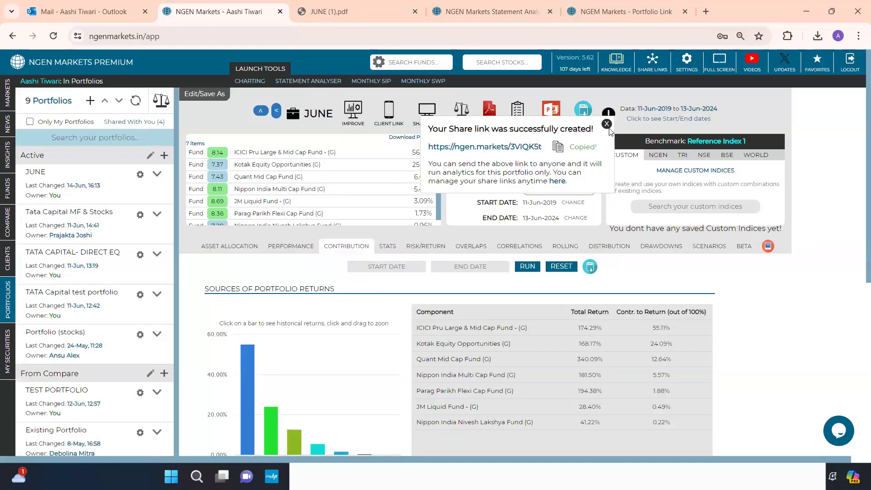
Dismiss the share-link confirmation and look through JUNE's performance chart and statistics
left_click(606, 124)
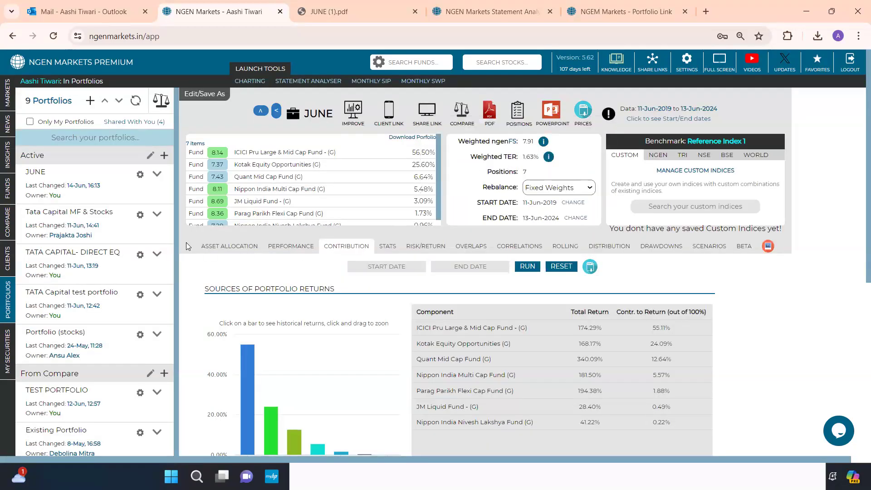
left_click(293, 247)
scroll(572, 311, "down", 1)
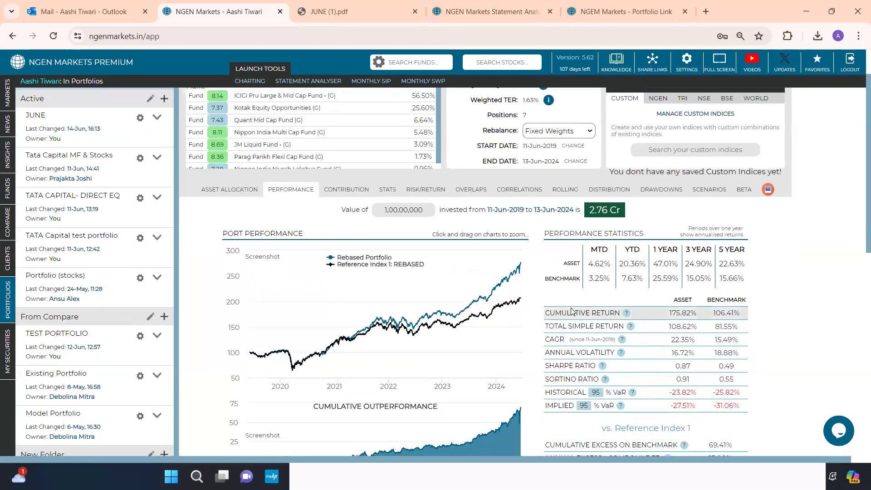
scroll(571, 310, "down", 1)
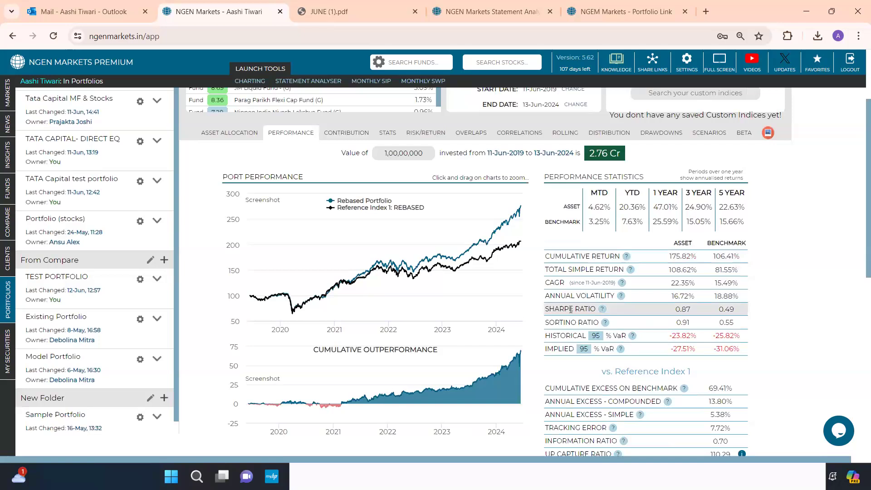
scroll(571, 310, "down", 1)
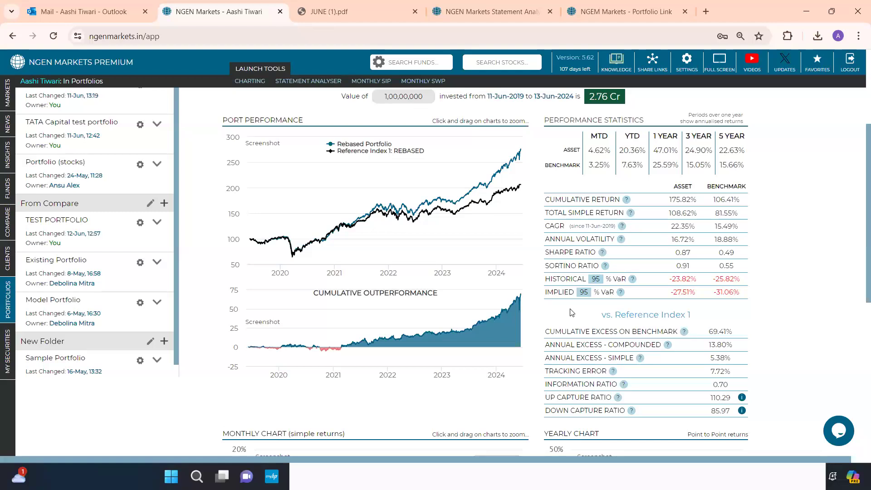
key("XF86AudioRaiseVolume")
key("XF86AudioRaiseVolume")
key("XF86AudioRaiseVolume")
key("XF86AudioRaiseVolume")
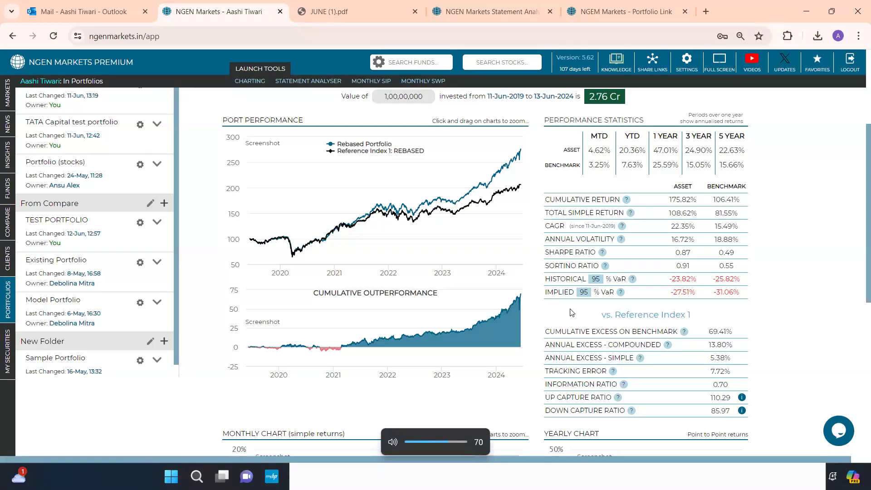
scroll(570, 312, "down", 1)
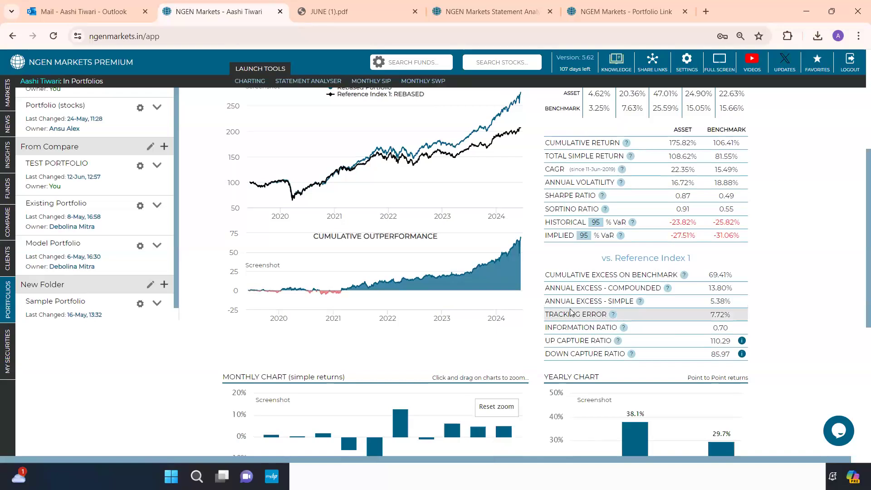
scroll(571, 312, "down", 2)
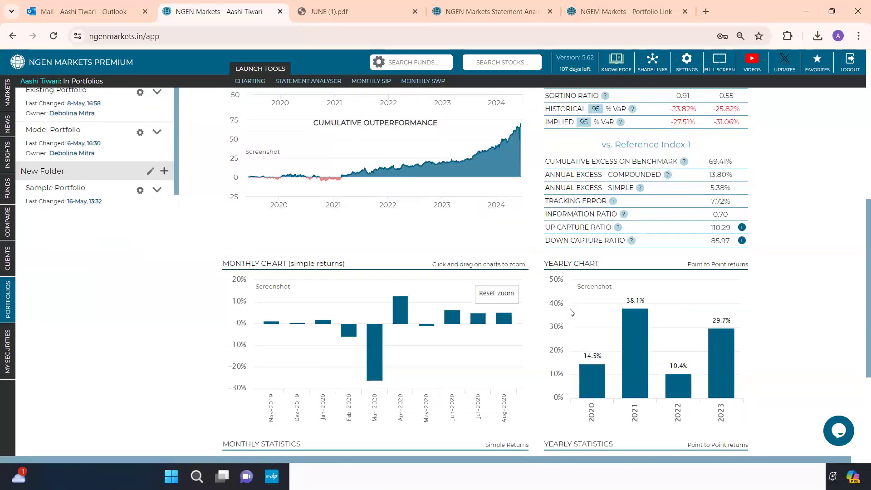
scroll(570, 312, "down", 3)
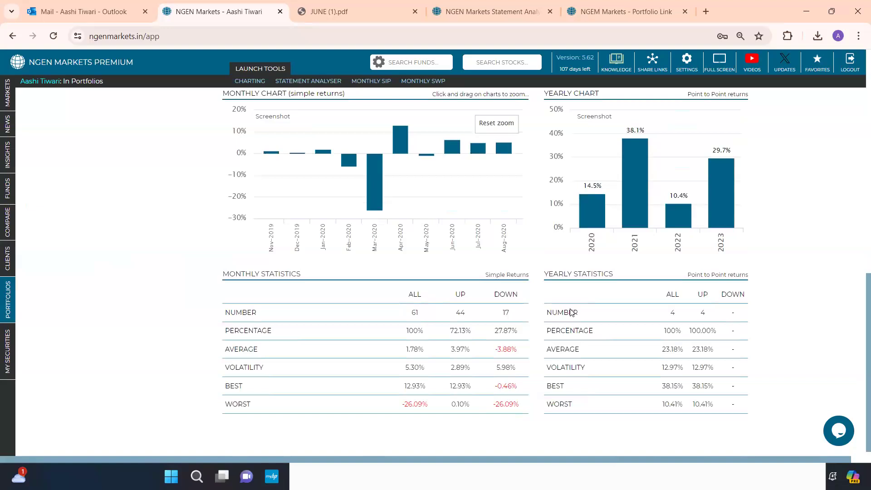
scroll(571, 312, "up", 3)
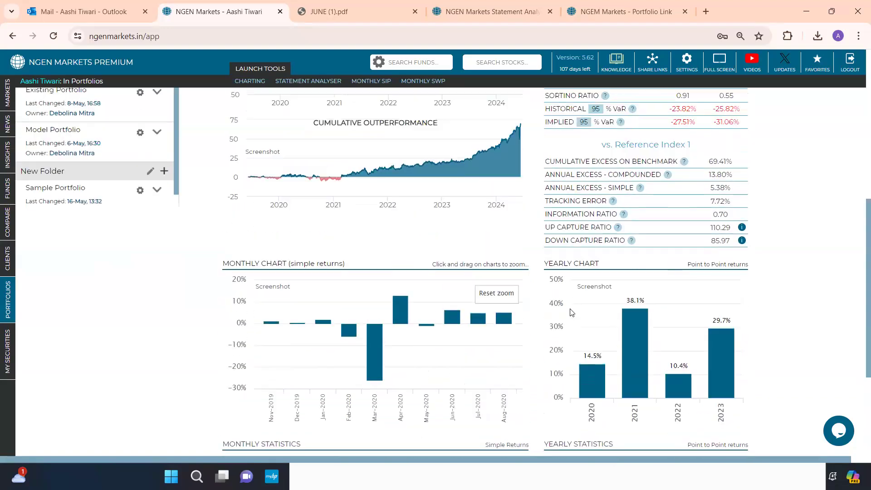
scroll(571, 312, "up", 3)
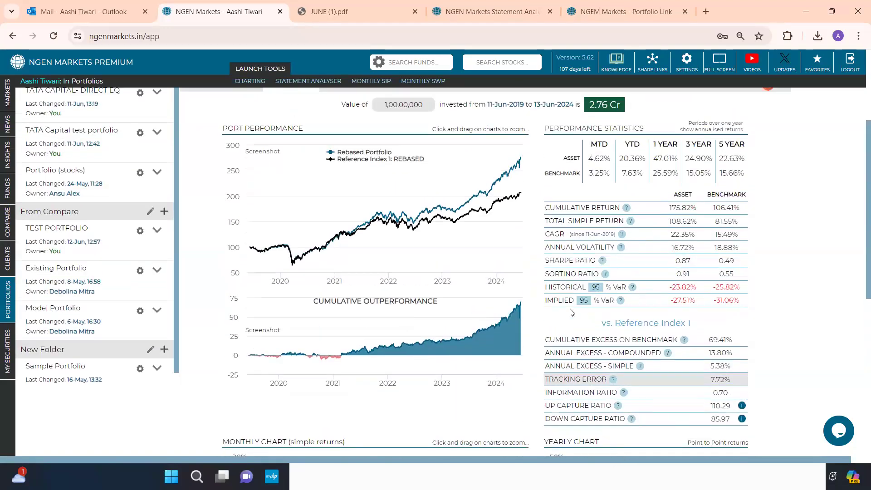
scroll(570, 312, "up", 3)
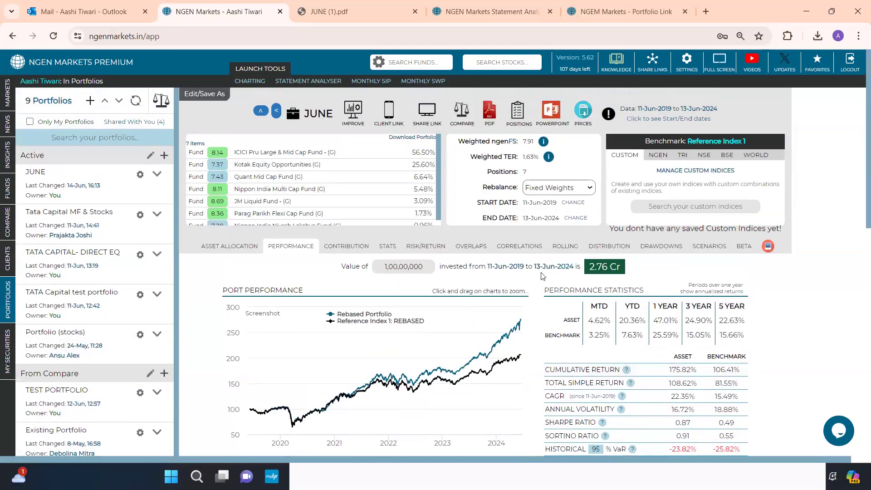
Show JUNE's fund contribution breakdown of portfolio returns
left_click(355, 253)
scroll(411, 316, "down", 1)
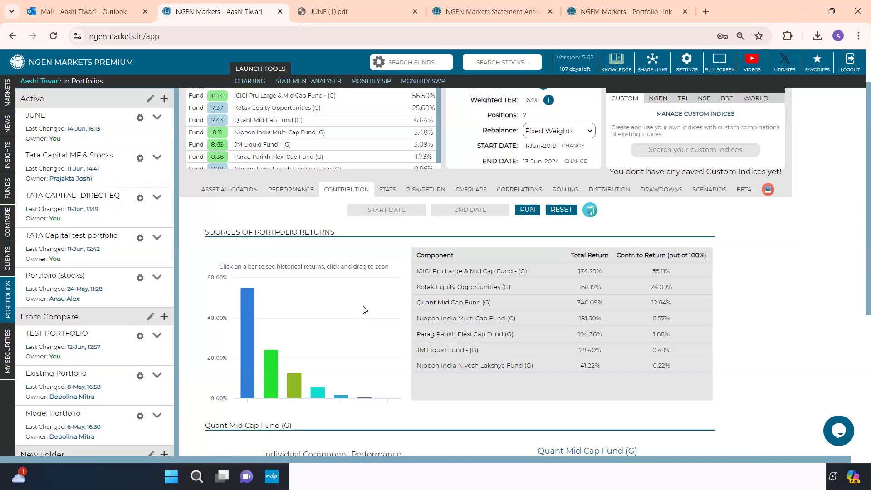
key("XF86AudioRaiseVolume")
key("XF86AudioRaiseVolume")
key("XF86AudioRaiseVolume")
key("XF86AudioRaiseVolume")
key("XF86AudioRaiseVolume")
scroll(365, 310, "up", 2)
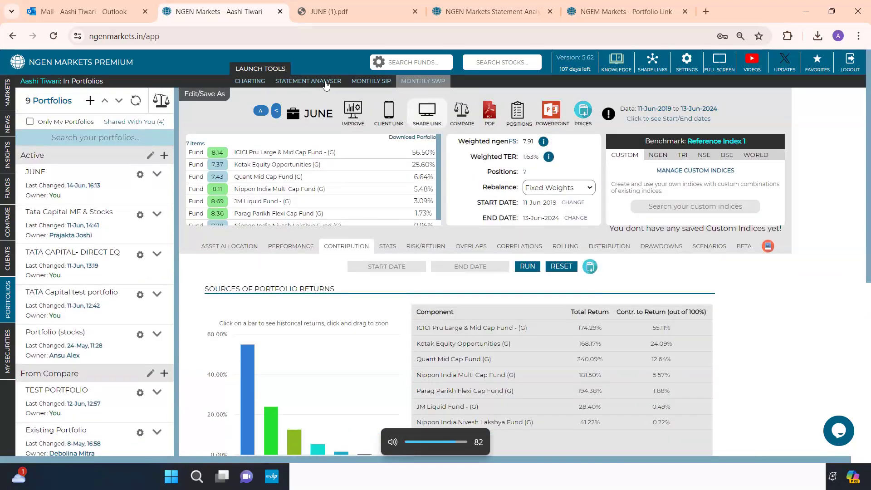
Preview the Analytics, Markets and Connect pages, then create JUNE's mobile client link with a random PIN
left_click(390, 122)
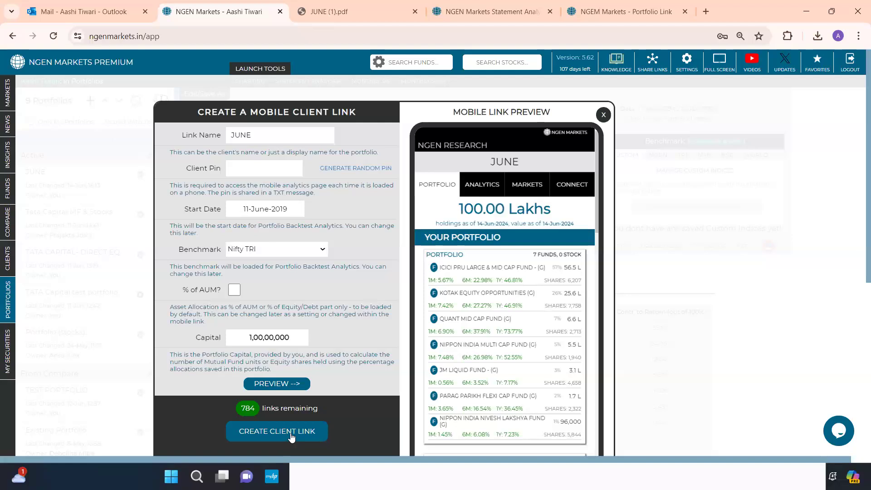
left_click(485, 187)
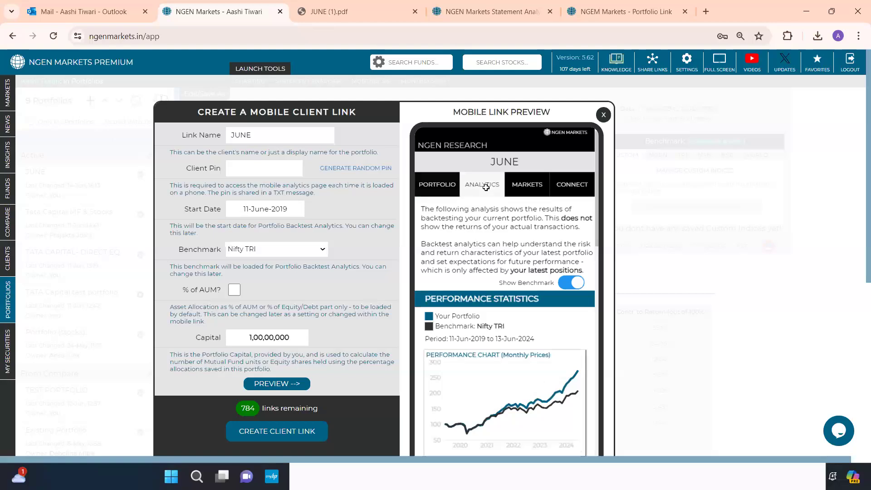
left_click(518, 176)
scroll(540, 212, "down", 3)
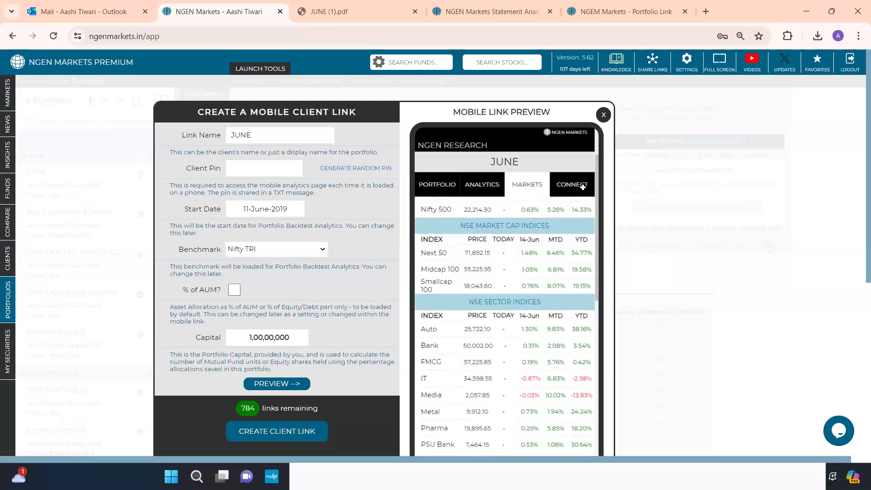
left_click(583, 187)
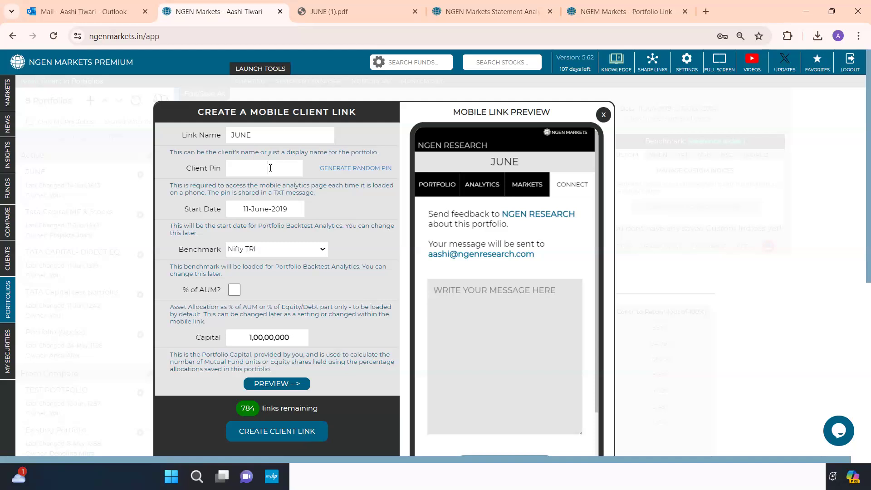
left_click(357, 168)
left_click(300, 430)
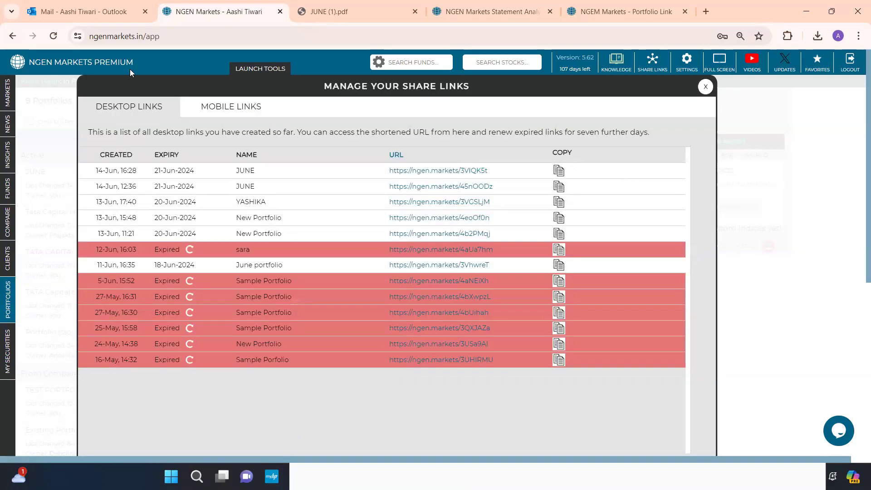
Bring up the pre-written SMS for the JUNE mobile client link
left_click(252, 111)
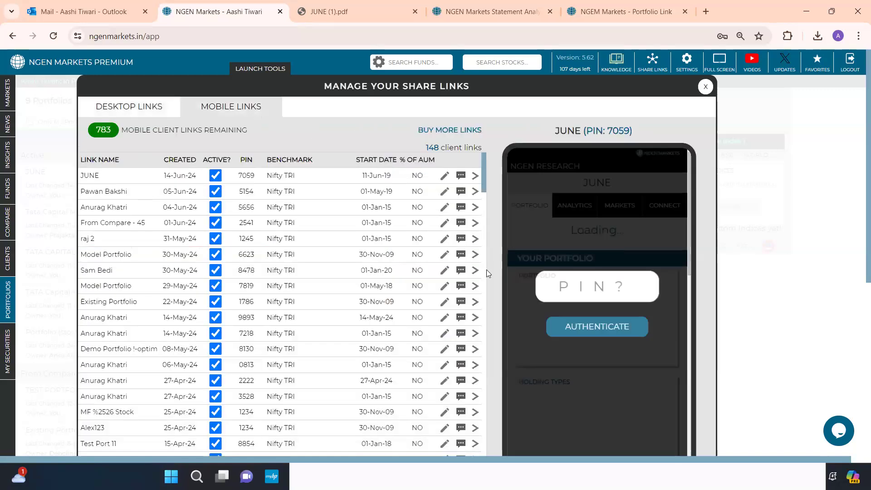
scroll(486, 270, "down", 1)
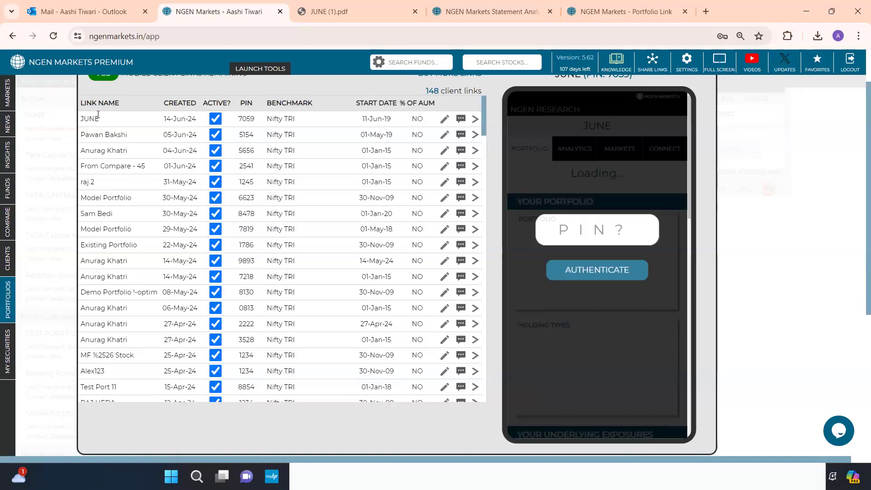
left_click_drag(100, 119, 80, 120)
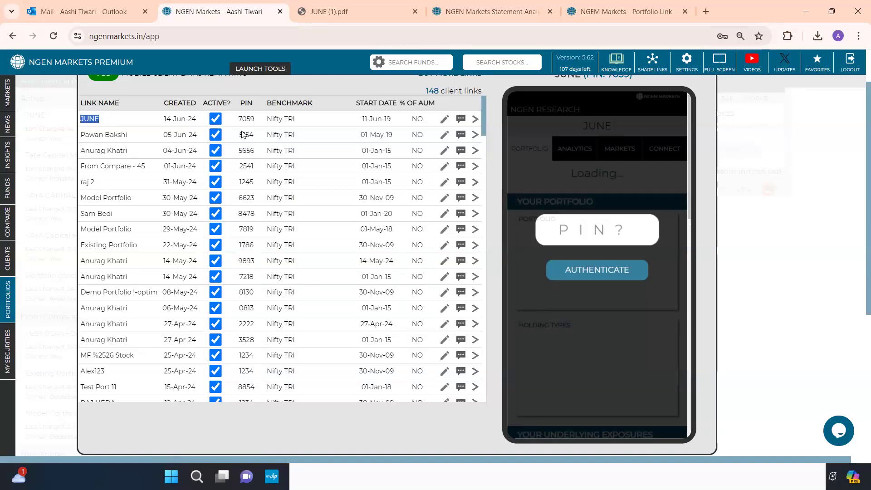
left_click(461, 120)
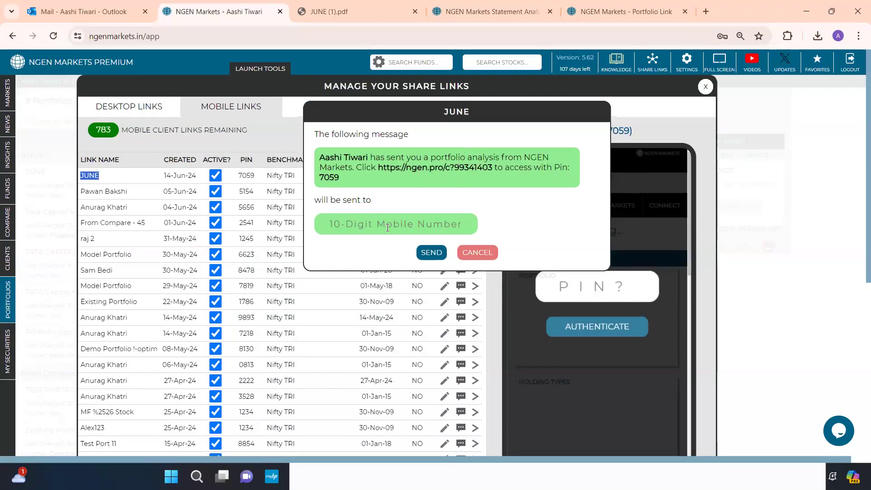
Leave the mobile number empty, cancel the SMS, and close the share-links manager
left_click(388, 227)
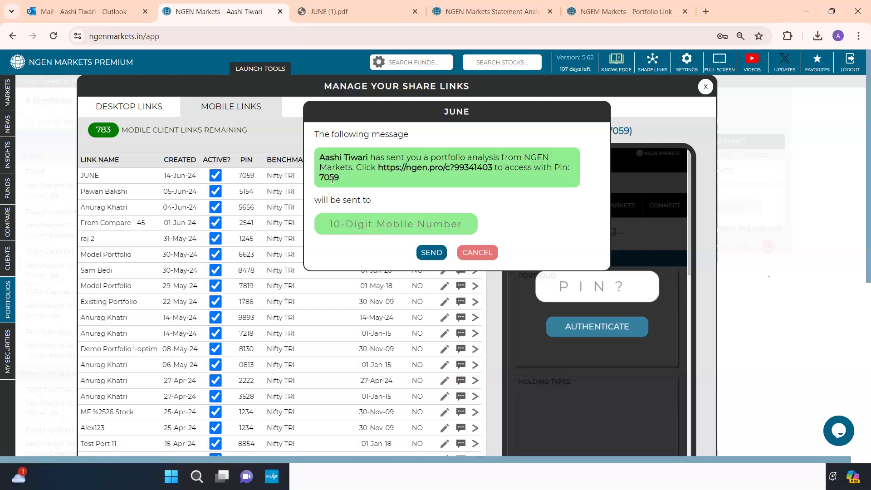
left_click(390, 227)
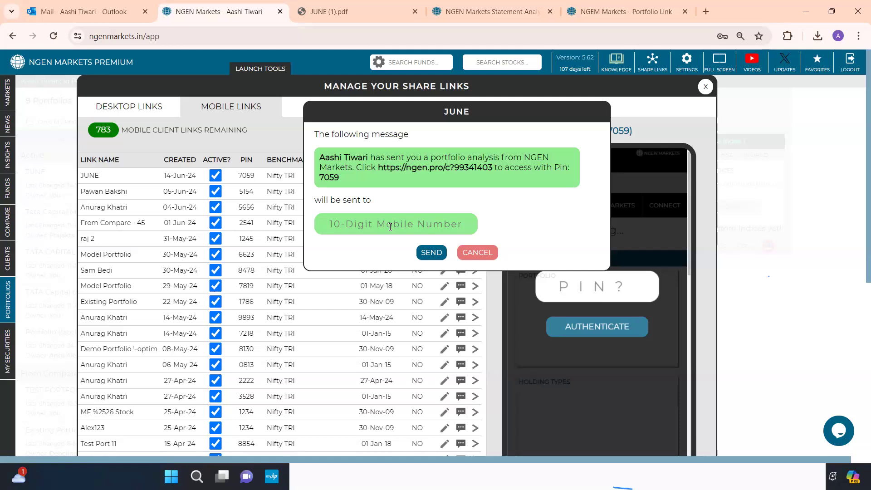
left_click(467, 250)
left_click(706, 87)
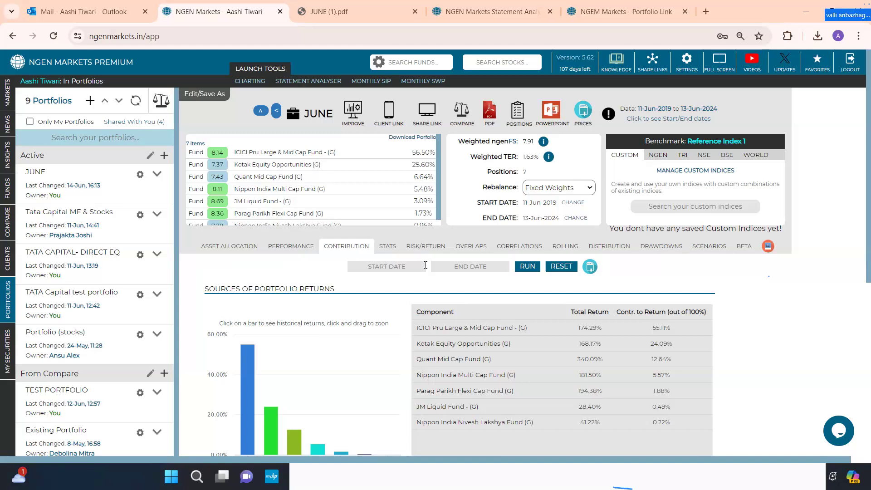
Launch the NGEN MARKETS YouTube channel in a new tab from the VIDEOS toolbar button
scroll(426, 266, "down", 1)
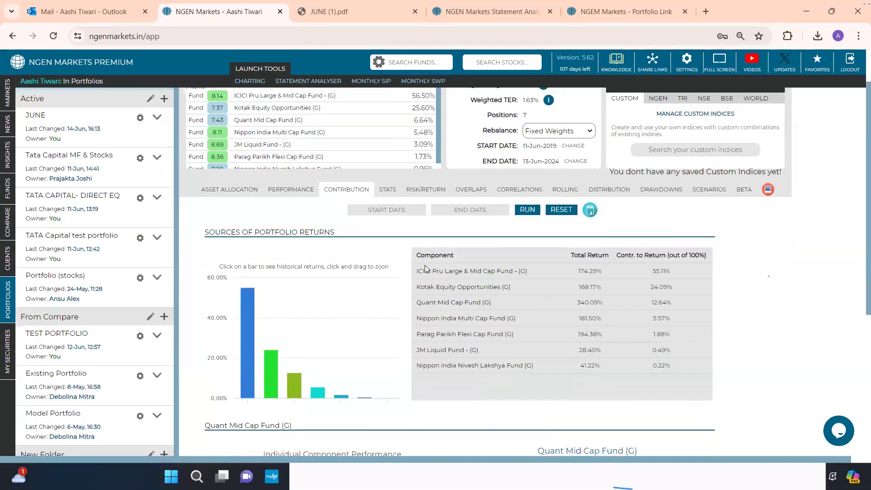
scroll(426, 268, "up", 1)
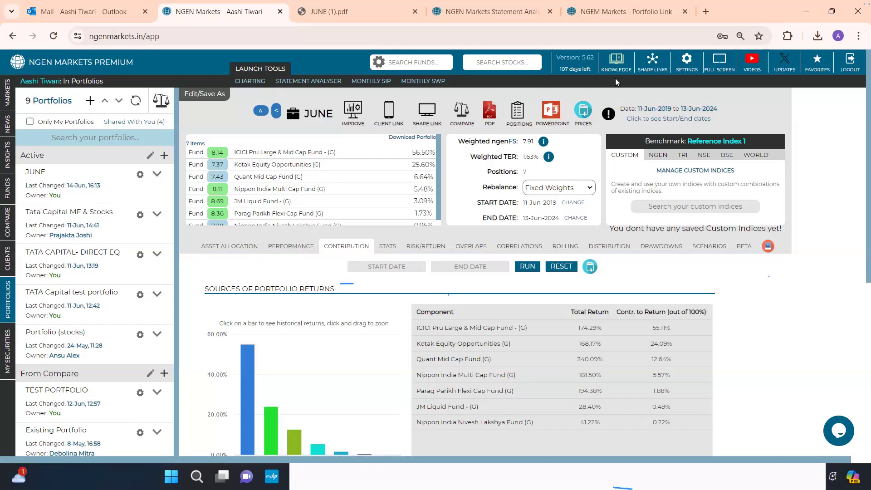
left_click(752, 68)
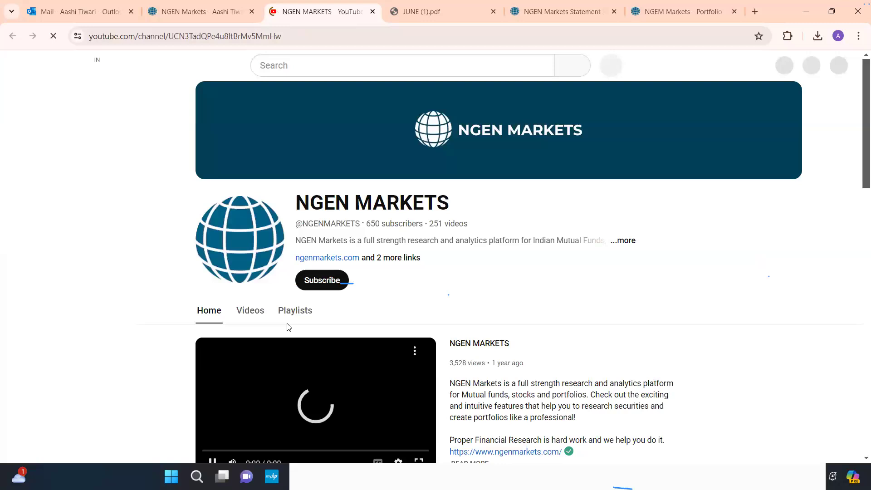
Browse the channel's playlists, such as NGEN Shorts and WEBINARS, then return to the JUNE portfolio tab
left_click(293, 314)
scroll(588, 302, "down", 1)
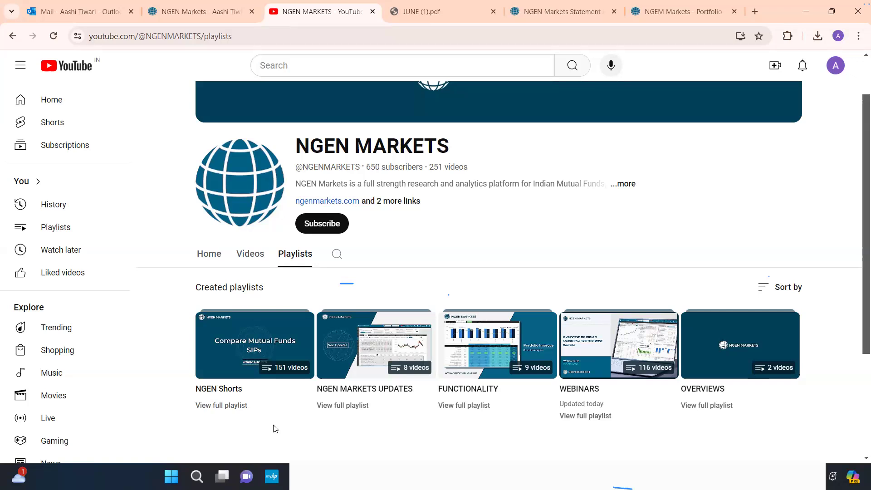
left_click(198, 5)
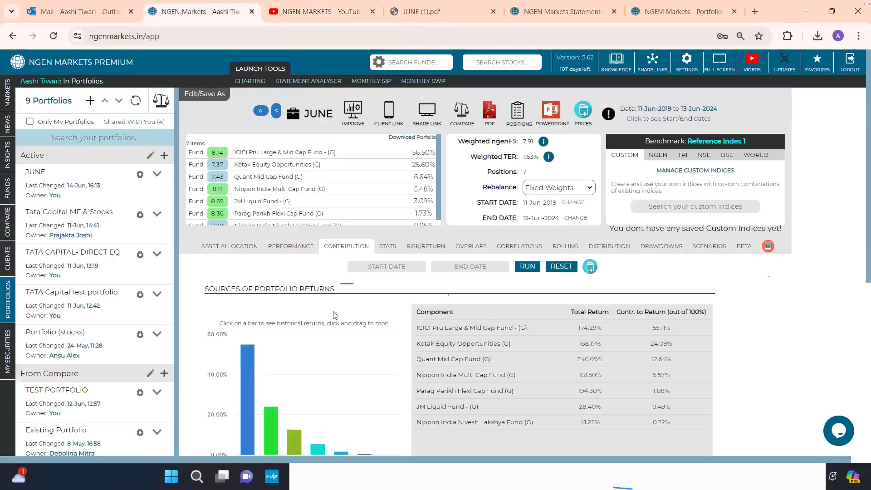
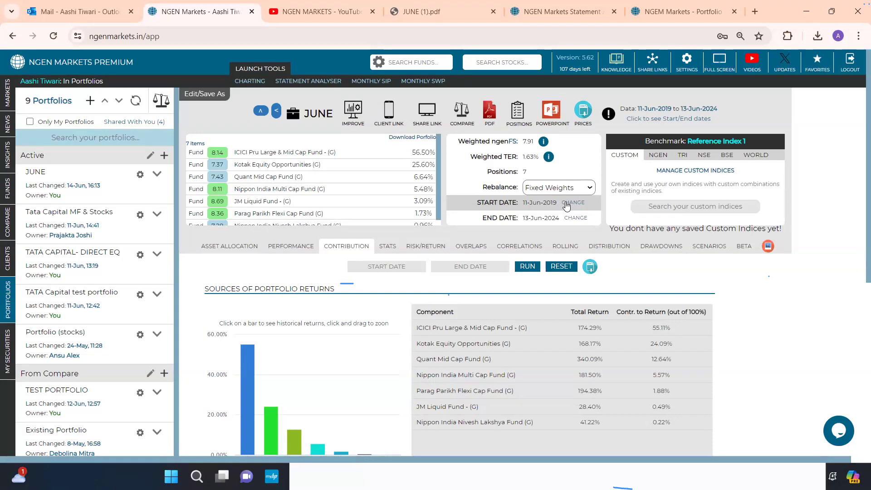
Keep the JUNE portfolio's start date unchanged and switch to the Clients section
left_click(567, 205)
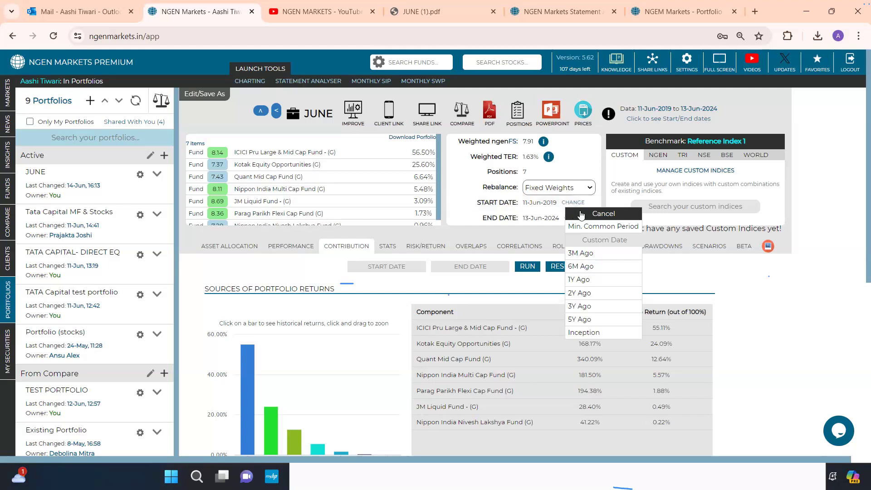
left_click(582, 214)
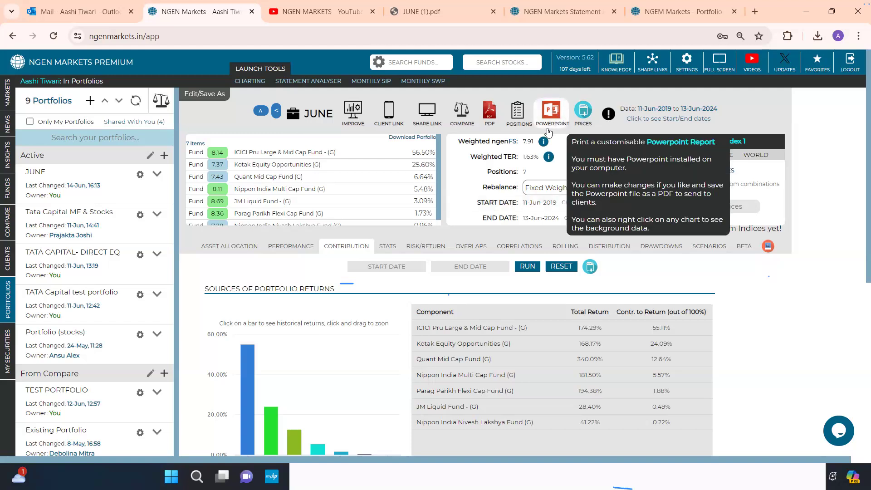
left_click(38, 276)
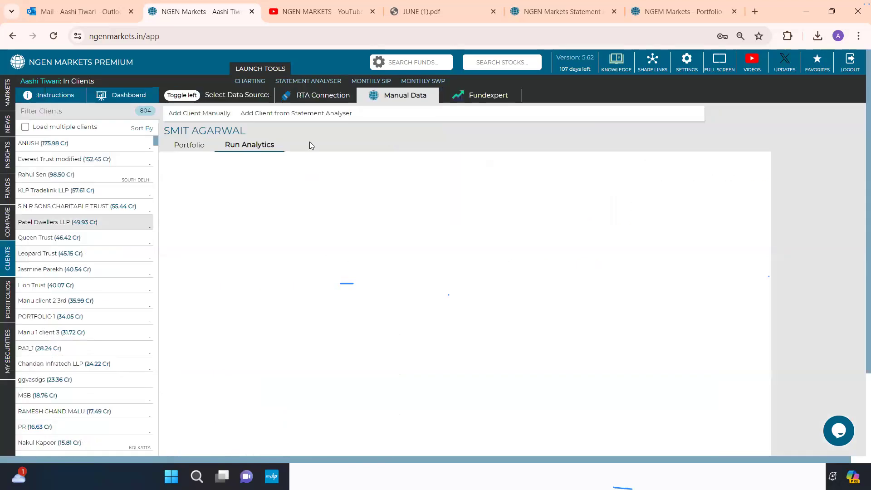
Load RTA client data and run analytics on the 1.84 Cr client's portfolio against Reference Index 8
left_click(325, 100)
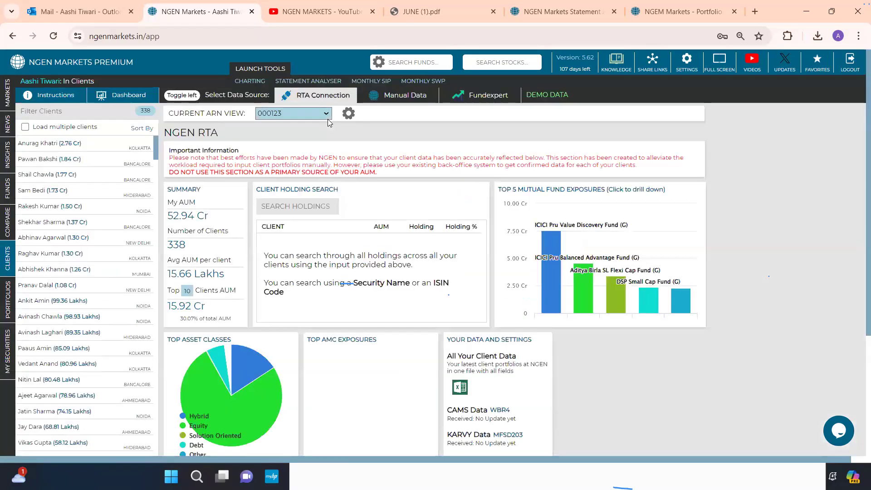
left_click(325, 113)
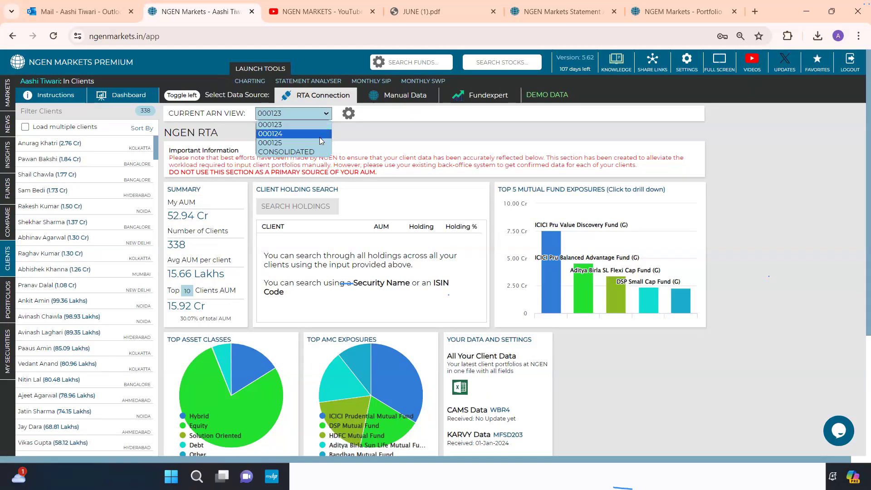
left_click(342, 129)
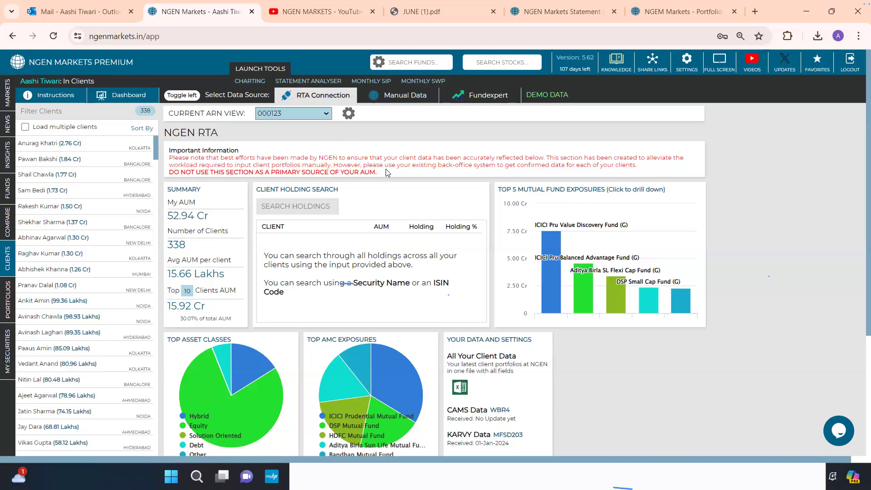
left_click(78, 160)
scroll(241, 98, "down", 1)
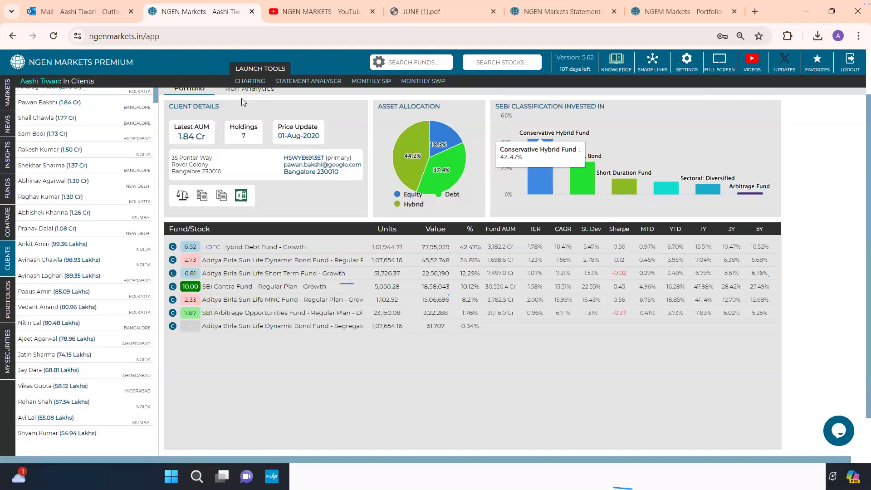
left_click(237, 93)
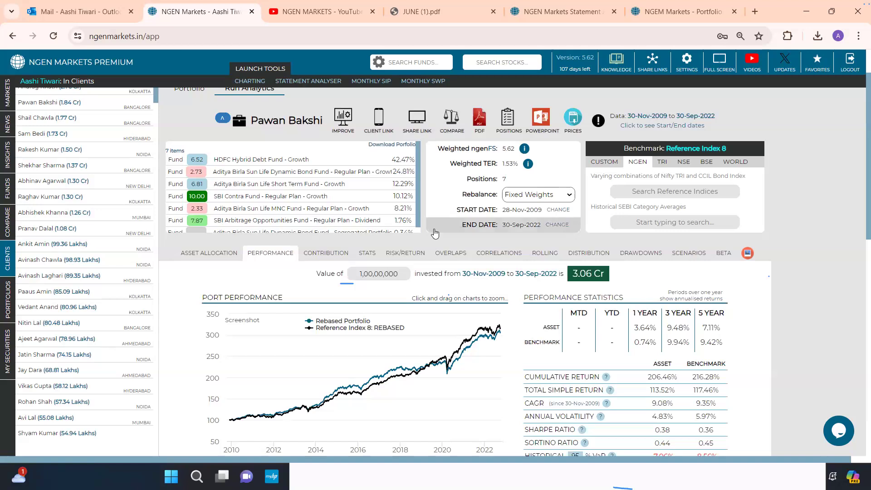
Dismiss the PowerPoint report options without creating a report, then go to the Portfolios list
left_click(543, 119)
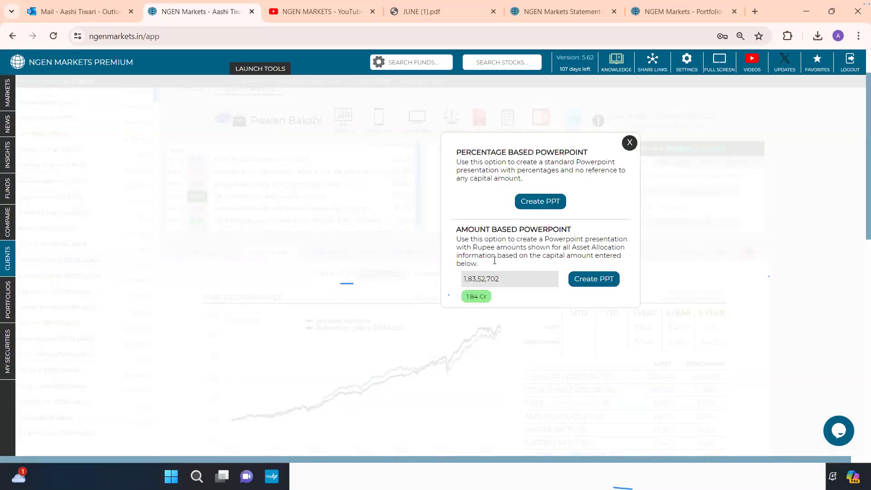
left_click(513, 279)
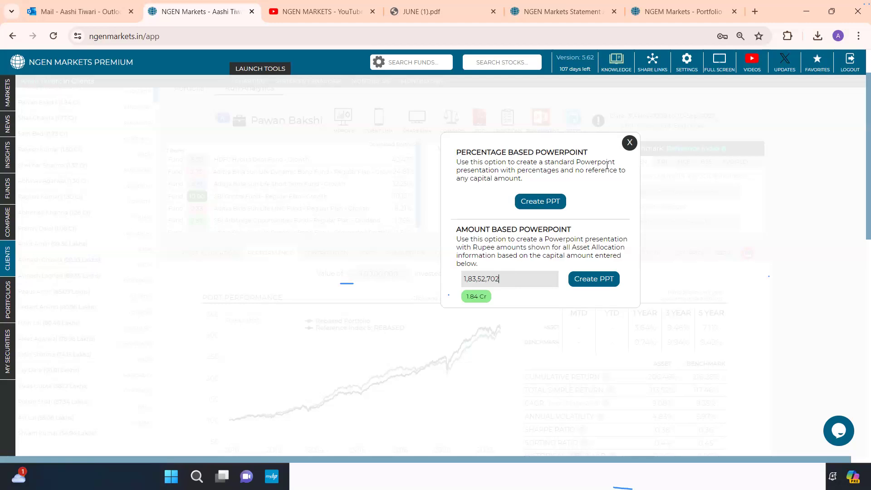
left_click(627, 143)
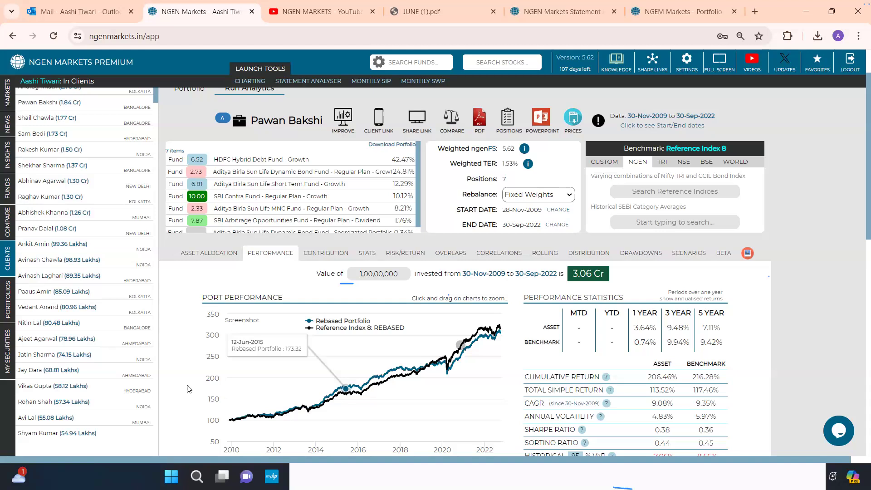
left_click(19, 277)
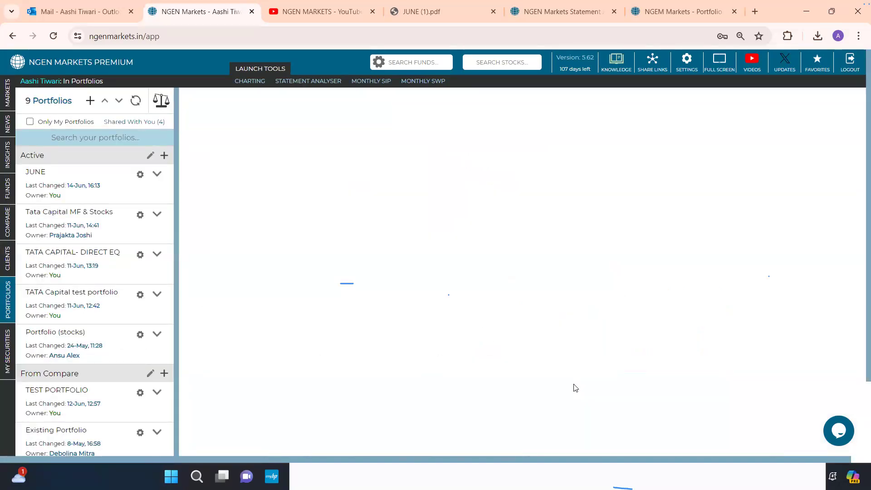
Lower the volume and run the JUNE portfolio, which reaches 7.81 Cr by 13-Jun-2024
key("XF86AudioLowerVolume")
key("XF86AudioLowerVolume")
key("XF86AudioLowerVolume")
key("XF86AudioLowerVolume")
key("XF86AudioLowerVolume")
key("XF86AudioLowerVolume")
key("XF86AudioLowerVolume")
key("XF86AudioLowerVolume")
key("XF86AudioLowerVolume")
key("XF86AudioLowerVolume")
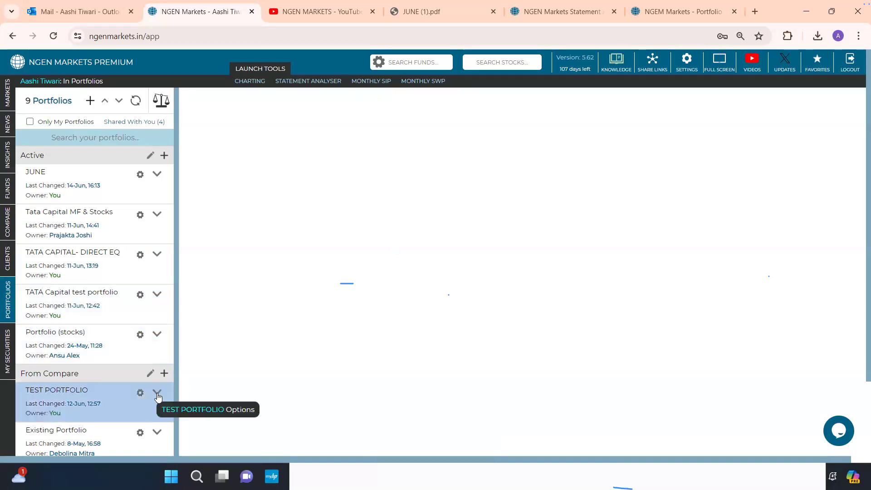
left_click(157, 174)
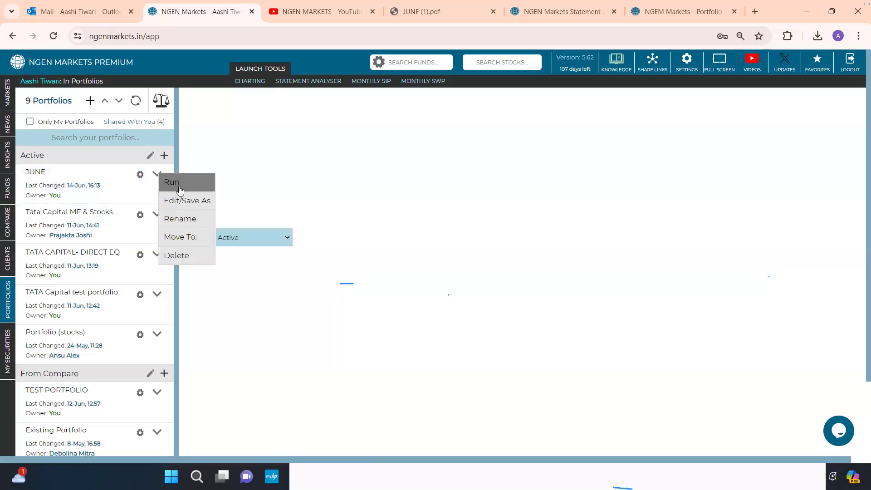
left_click(180, 186)
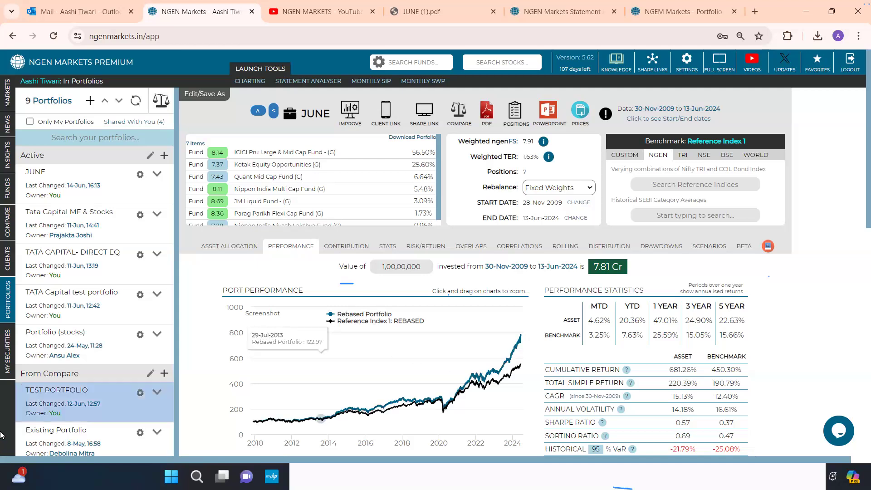
In My Securities, search for 'ab' and load the AIF_Abkkus security's analytics
mouse_move(22, 351)
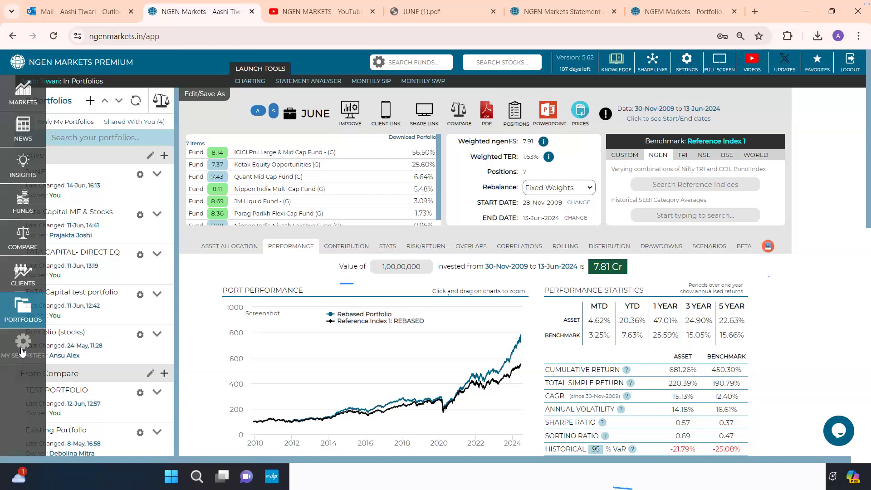
left_click(22, 351)
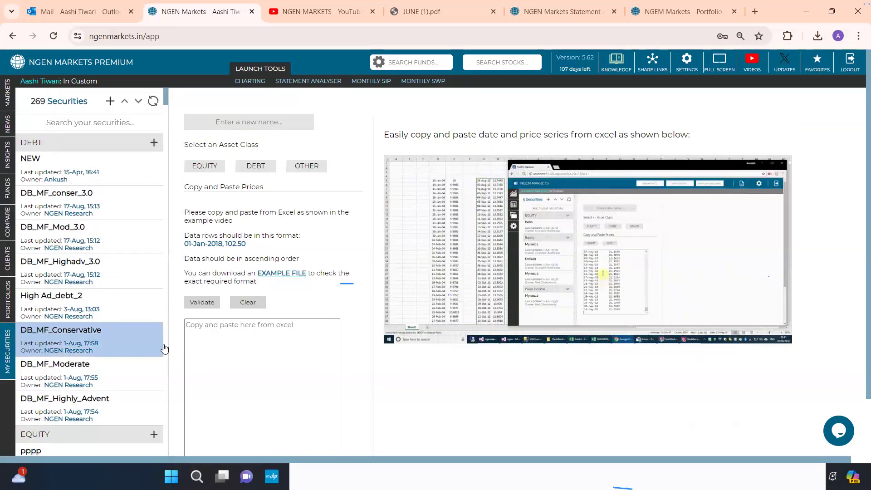
left_click(220, 335)
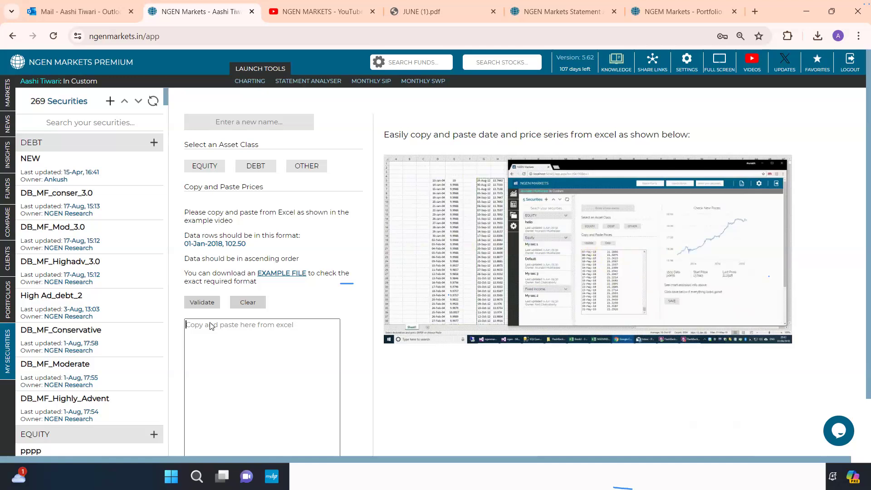
left_click(116, 124)
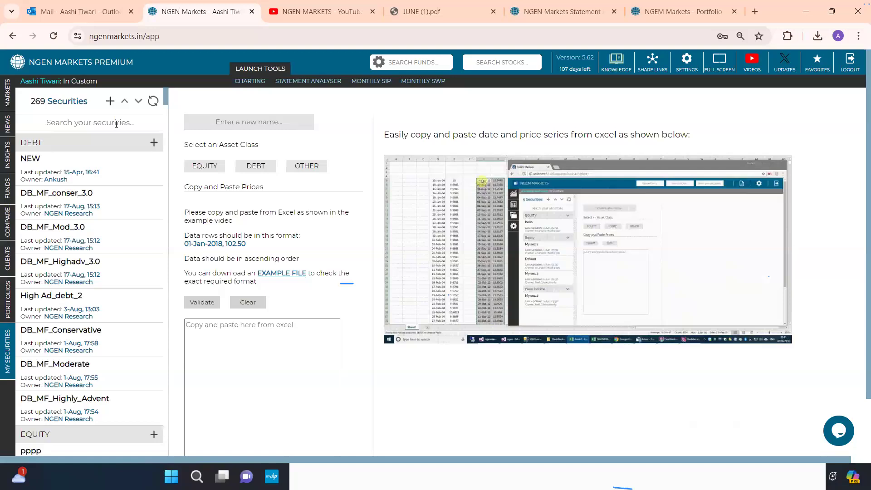
type("ab")
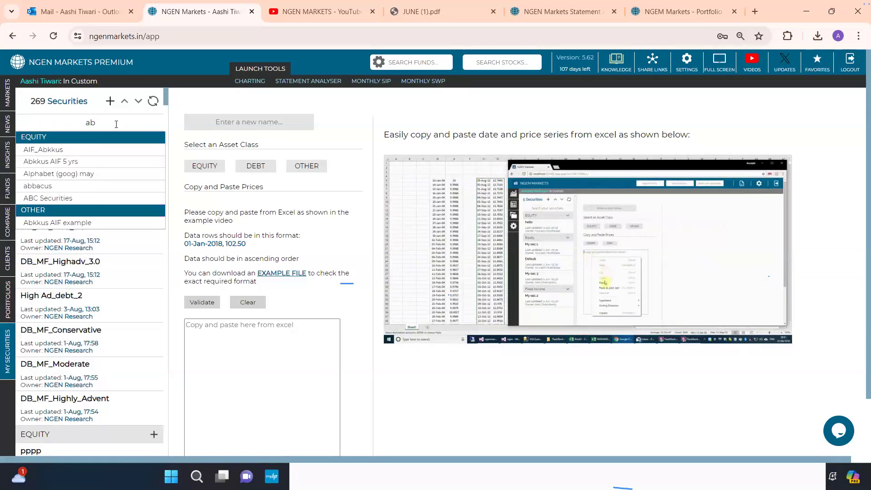
left_click(65, 156)
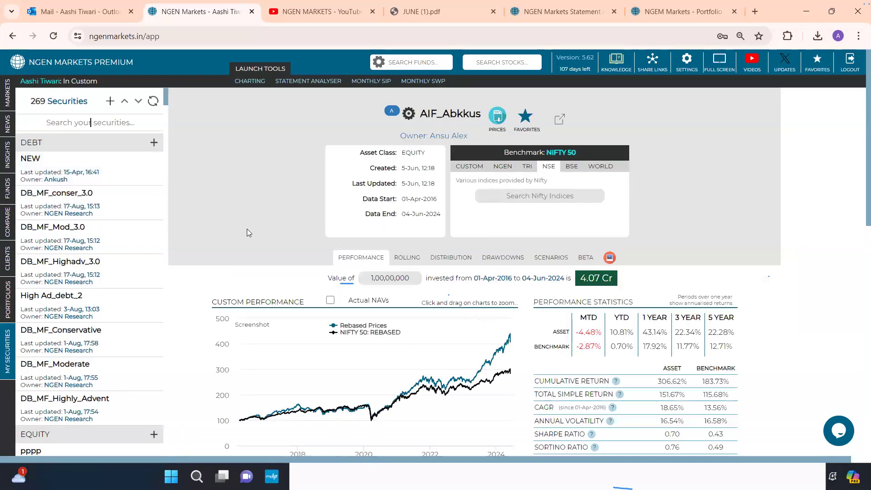
Review AIF_Abkkus's performance details and show its rolling returns
scroll(248, 231, "down", 1)
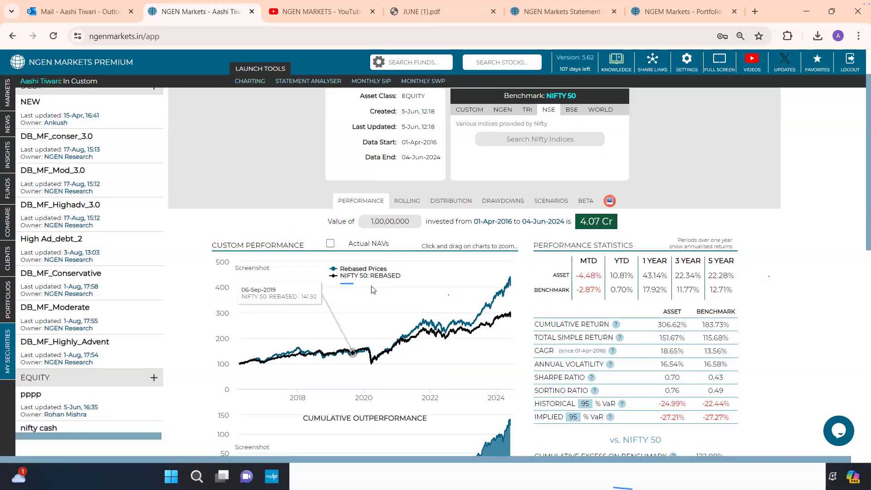
scroll(373, 291, "down", 1)
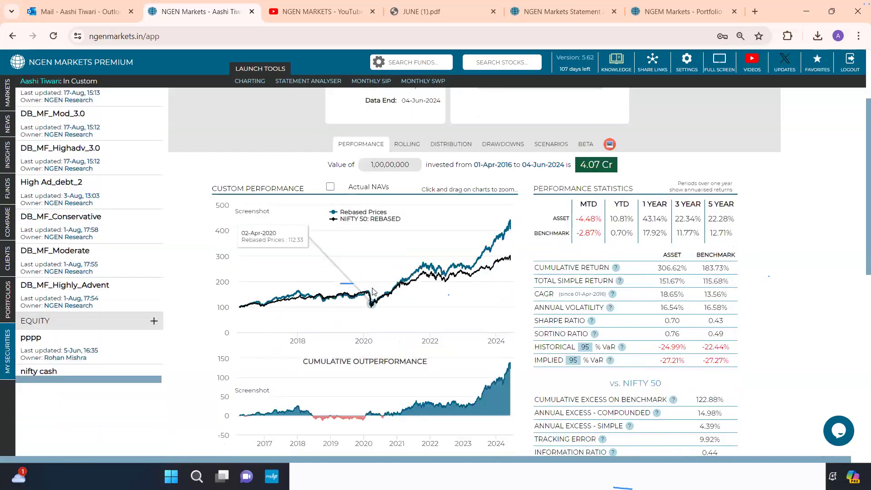
scroll(373, 291, "down", 1)
scroll(373, 291, "down", 1)
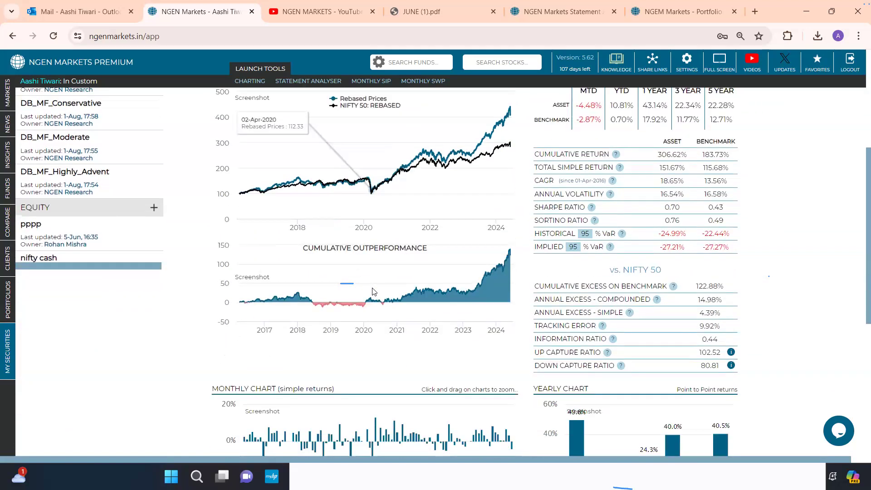
scroll(373, 292, "down", 1)
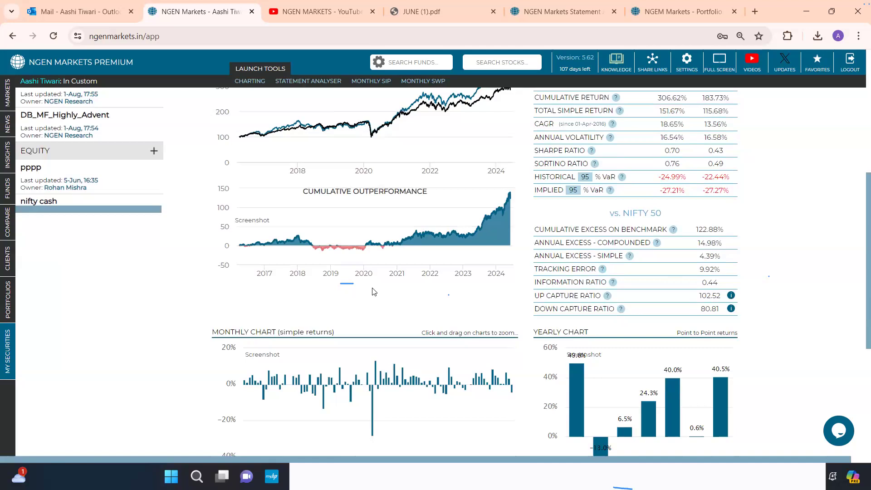
scroll(373, 291, "down", 2)
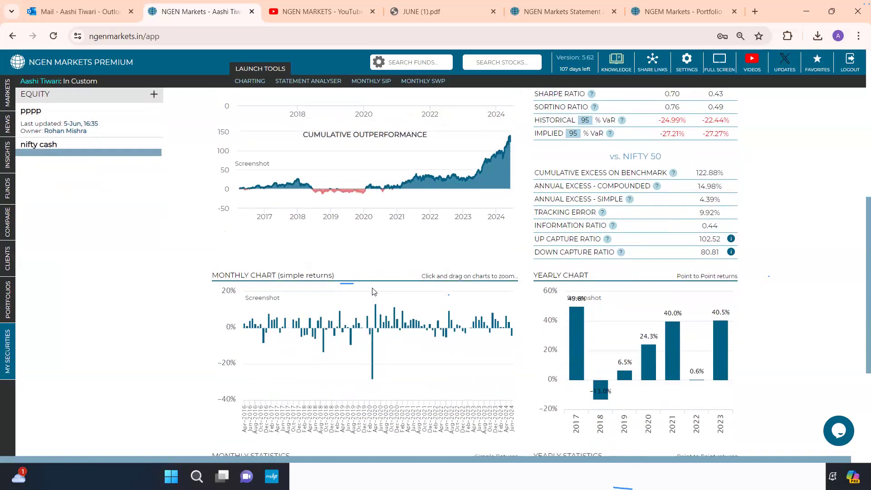
scroll(373, 291, "down", 1)
scroll(373, 292, "up", 1)
scroll(373, 291, "up", 4)
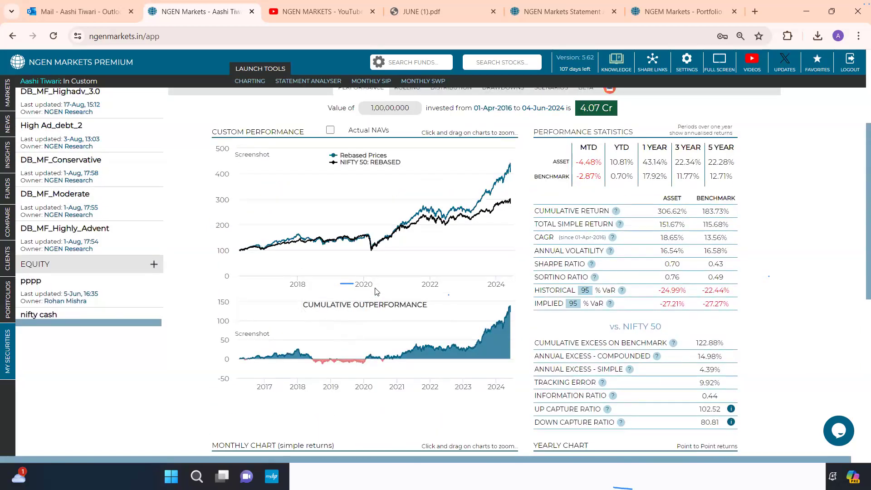
scroll(375, 292, "up", 1)
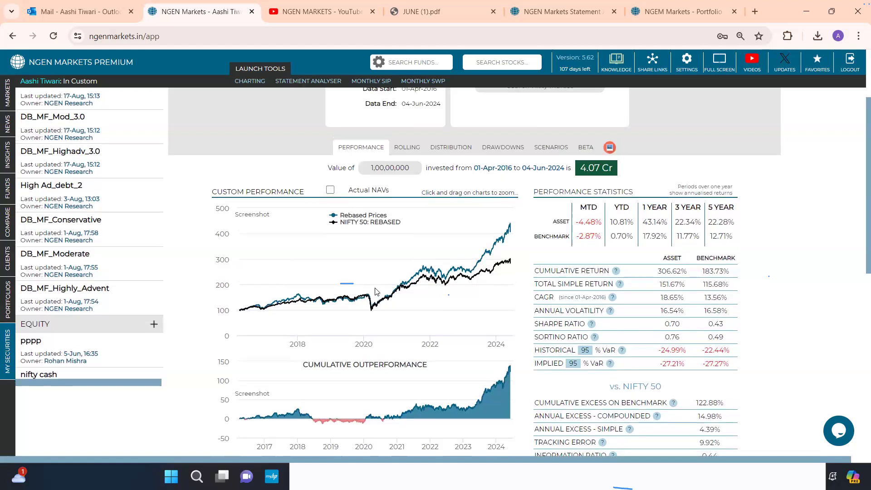
scroll(386, 254, "up", 1)
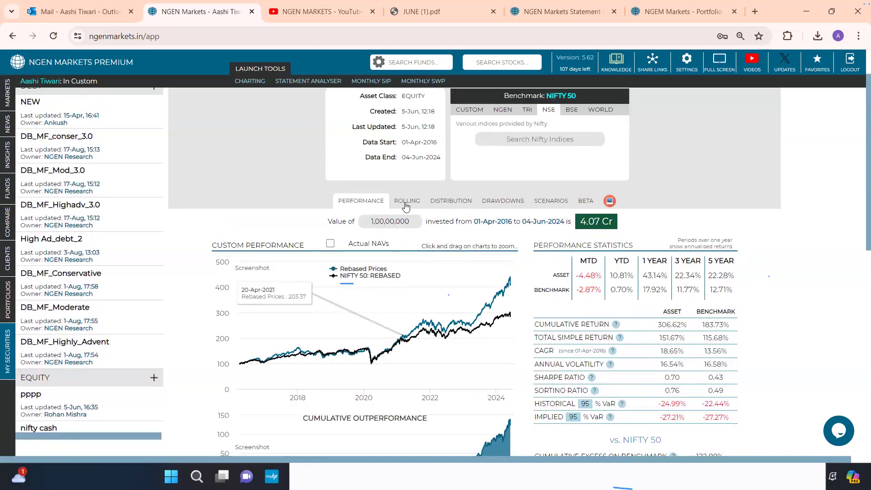
left_click(404, 204)
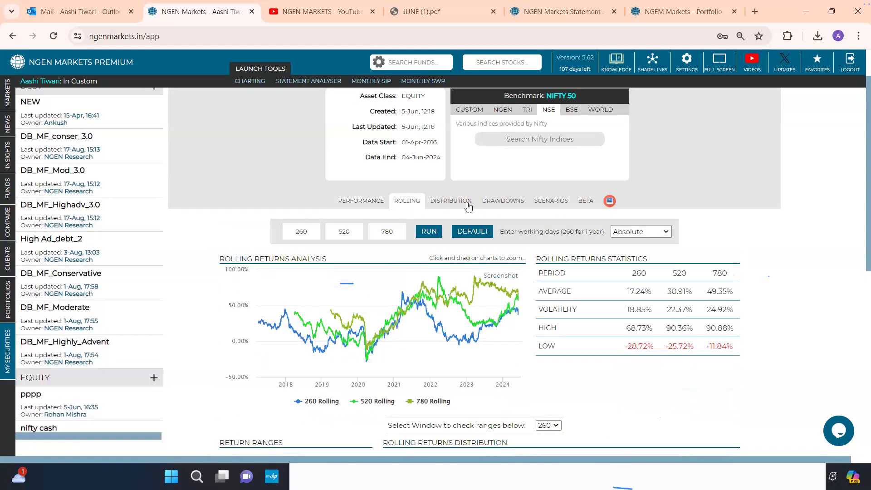
Review the top ten drawdowns, then bring up the scenario analysis
left_click(502, 202)
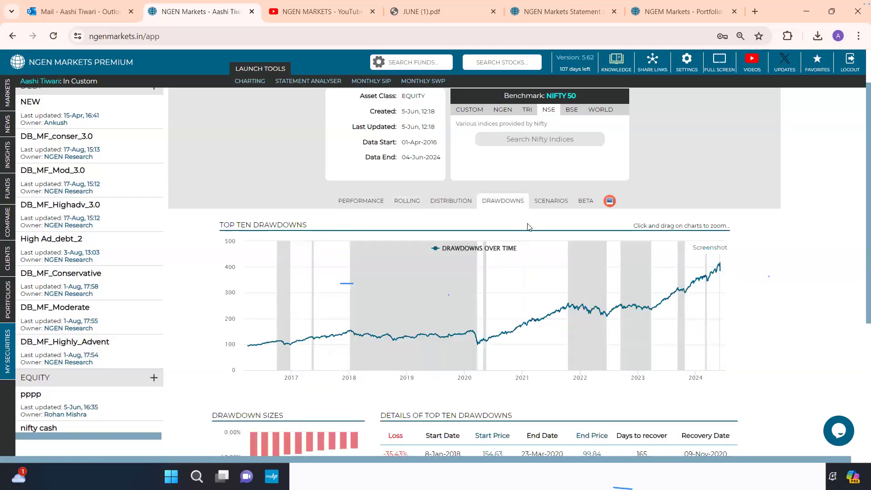
scroll(542, 200, "down", 1)
left_click(553, 145)
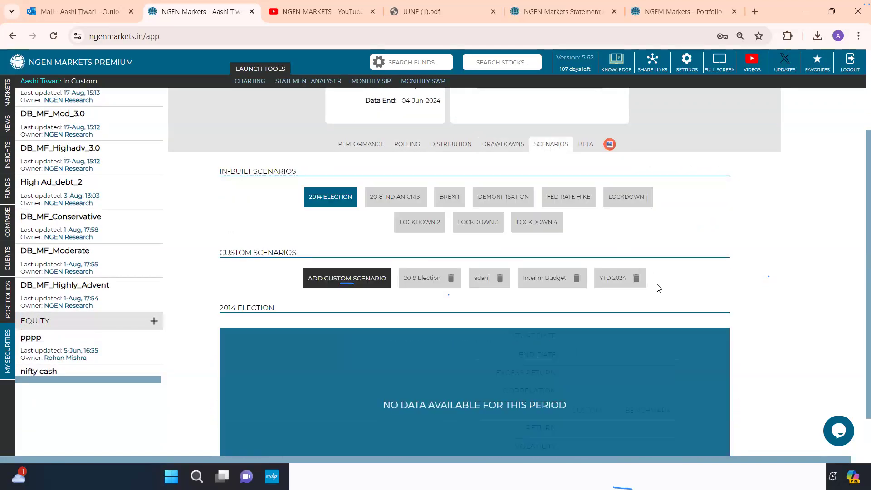
Review the 2018 Indian crisis, demonetisation and Lockdown 2 scenarios, then return to Performance
left_click(388, 198)
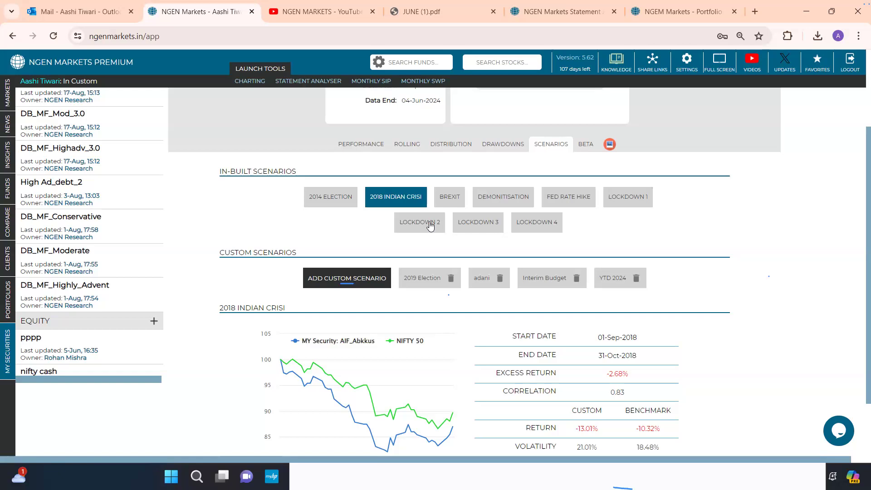
left_click(491, 198)
scroll(471, 238, "down", 1)
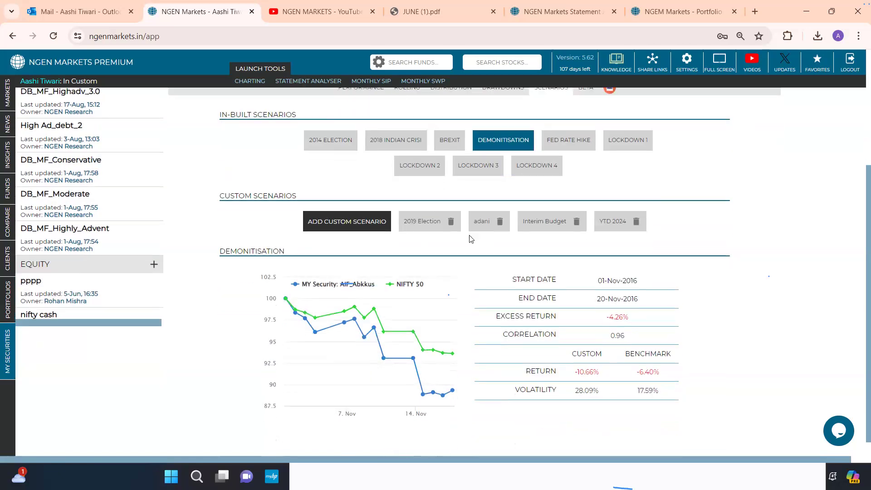
left_click_drag(286, 251, 221, 250)
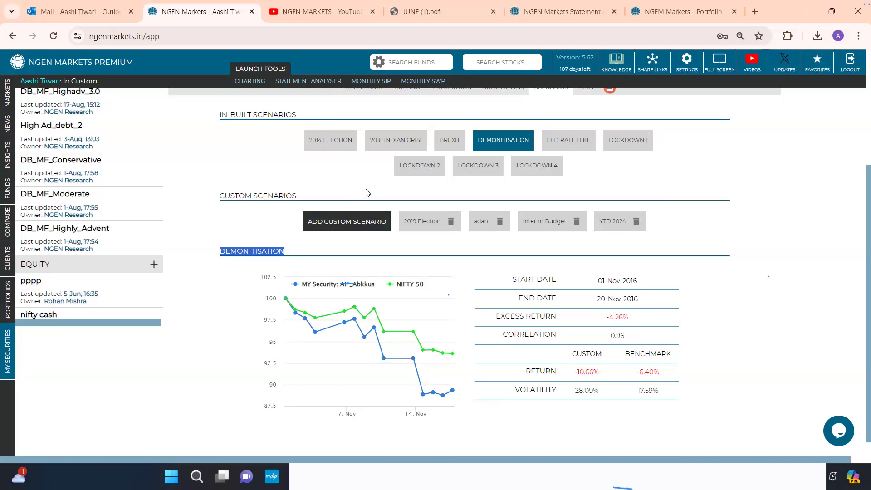
left_click(422, 171)
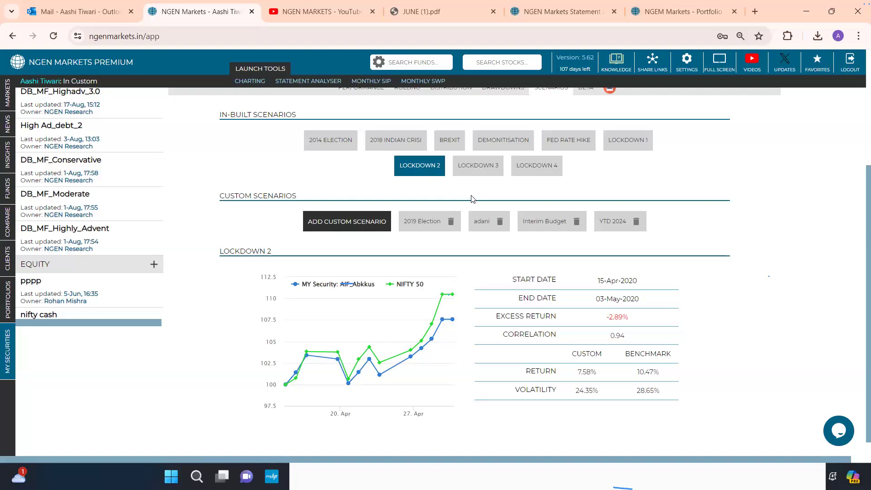
scroll(474, 198, "up", 4)
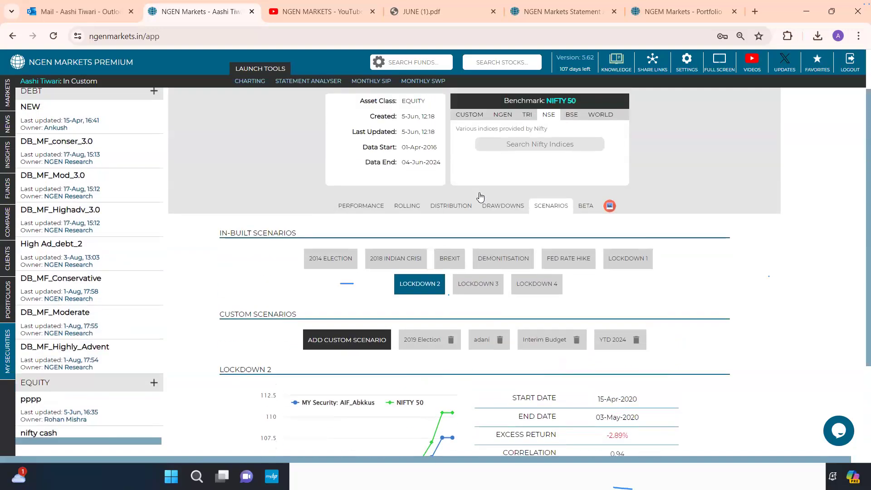
left_click(356, 258)
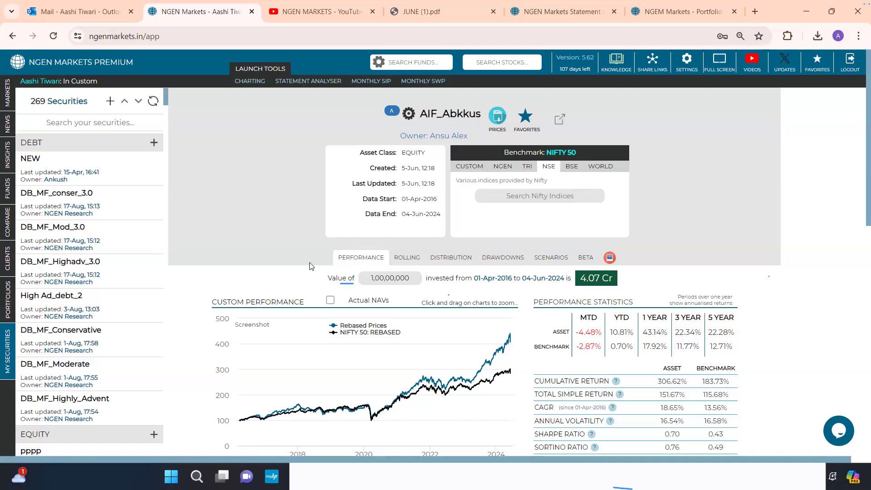
Start a new custom security and open its example price file in Excel
mouse_move(8, 360)
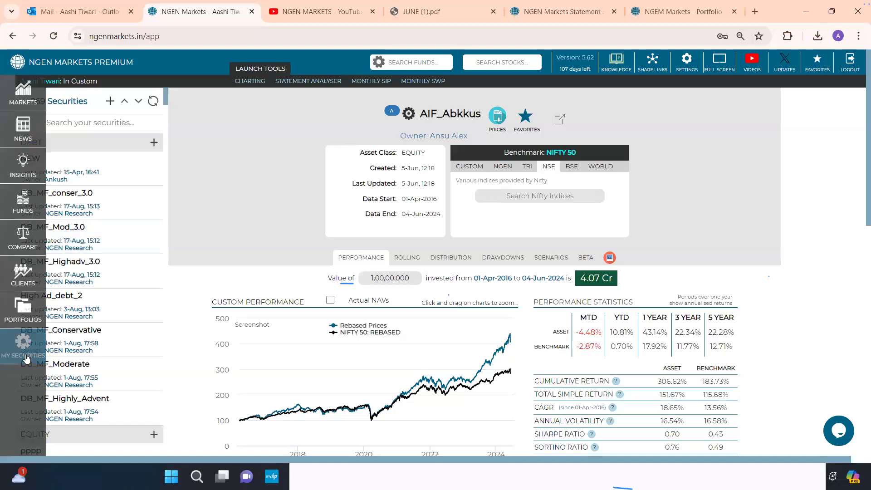
left_click(109, 100)
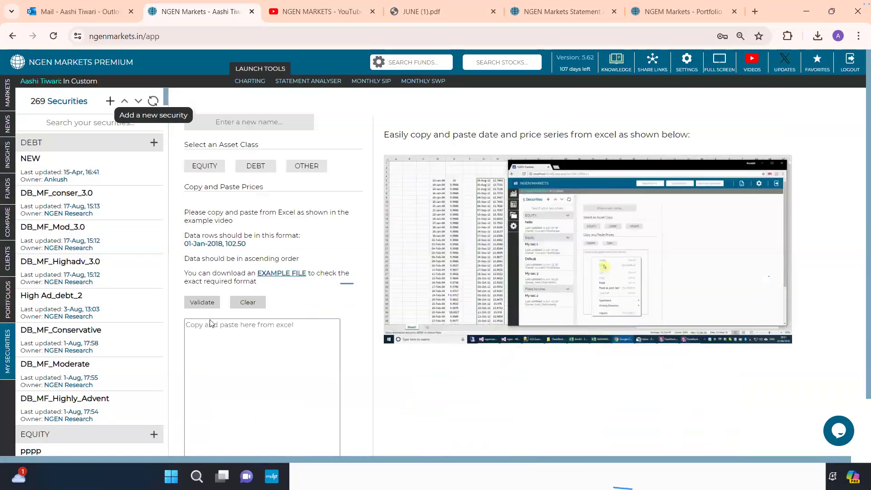
scroll(213, 327, "down", 1)
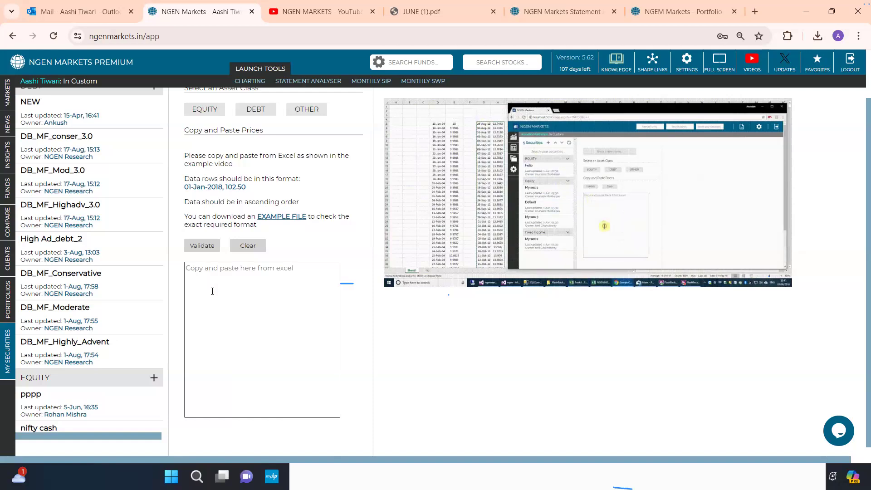
left_click(213, 291)
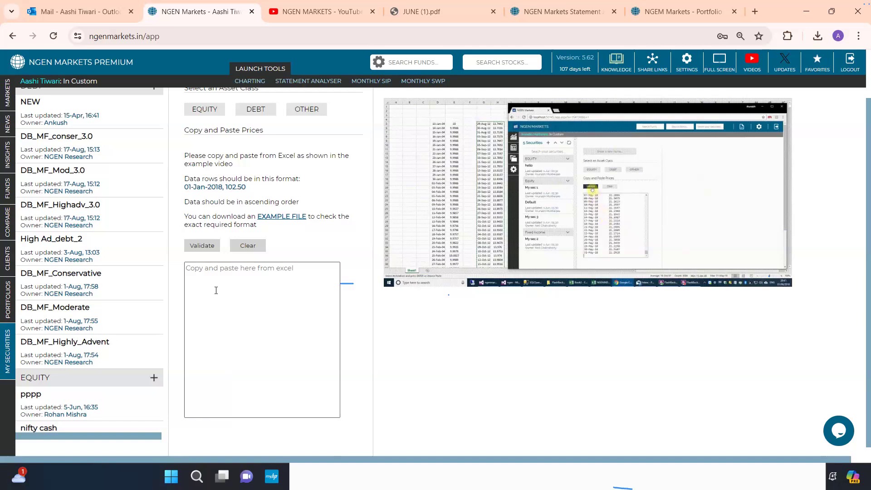
left_click(293, 217)
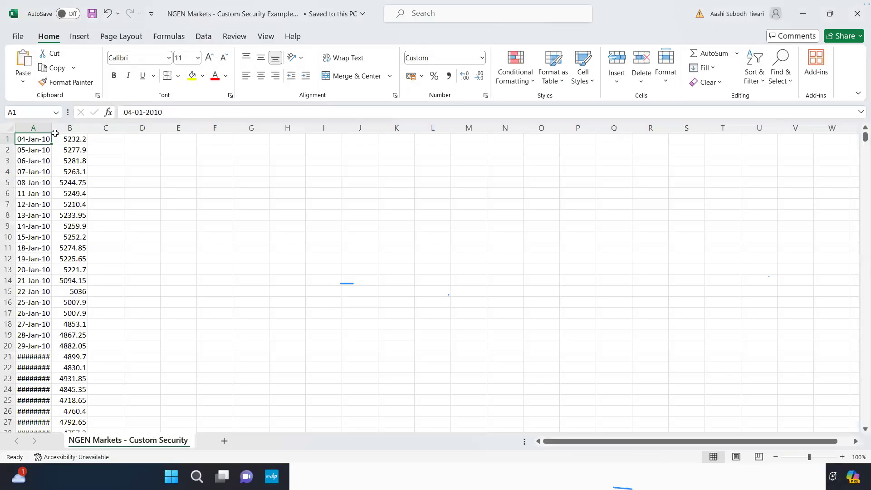
Autofit column A, copy the date and price columns A:B, and return to the browser form
double_click(51, 128)
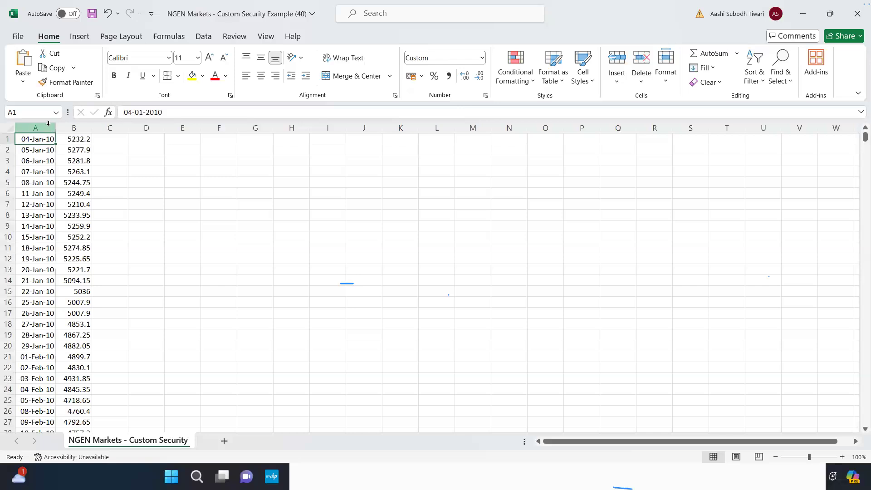
left_click_drag(46, 126, 73, 125)
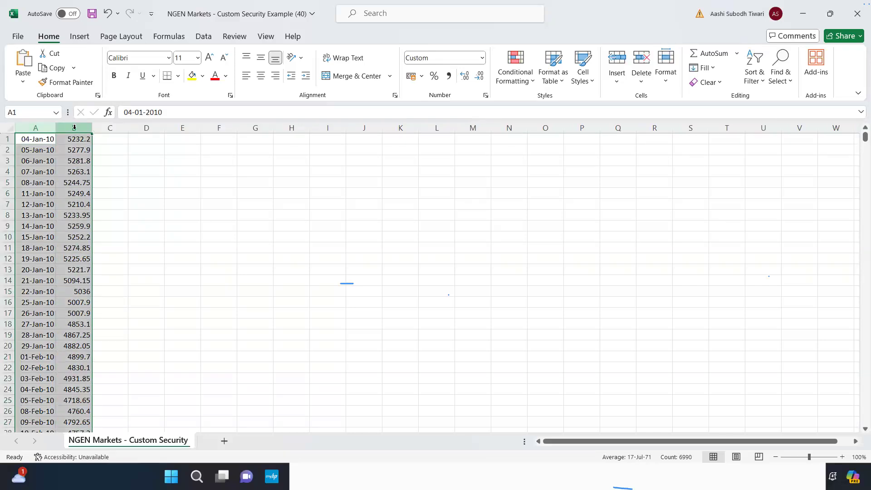
key("ctrl+c")
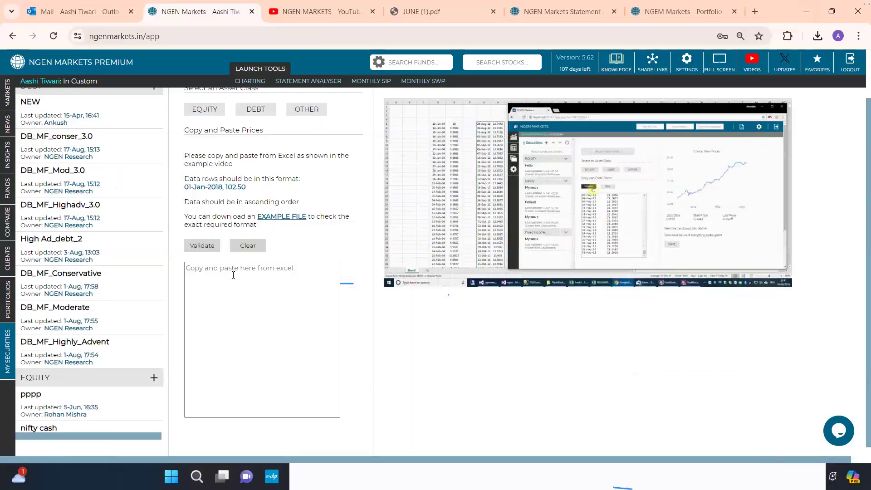
left_click(233, 276)
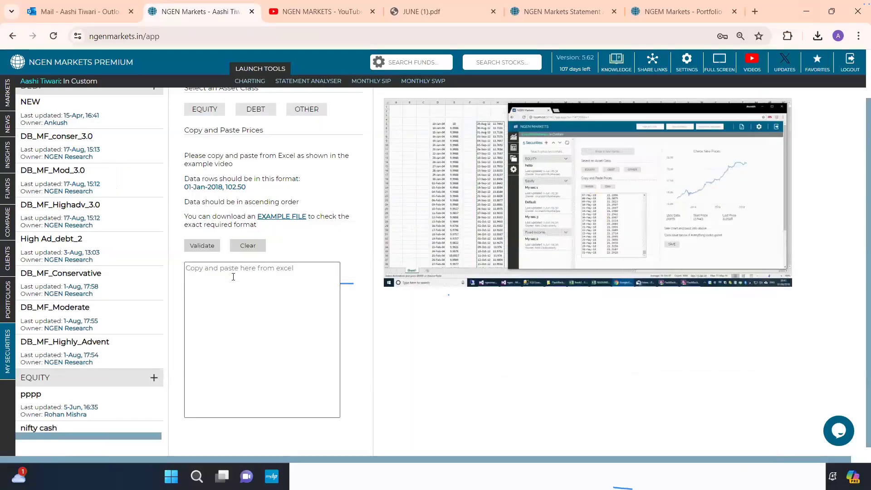
Paste the price series, set asset class to EQUITY, and validate the 3495 data points
key("ctrl+v")
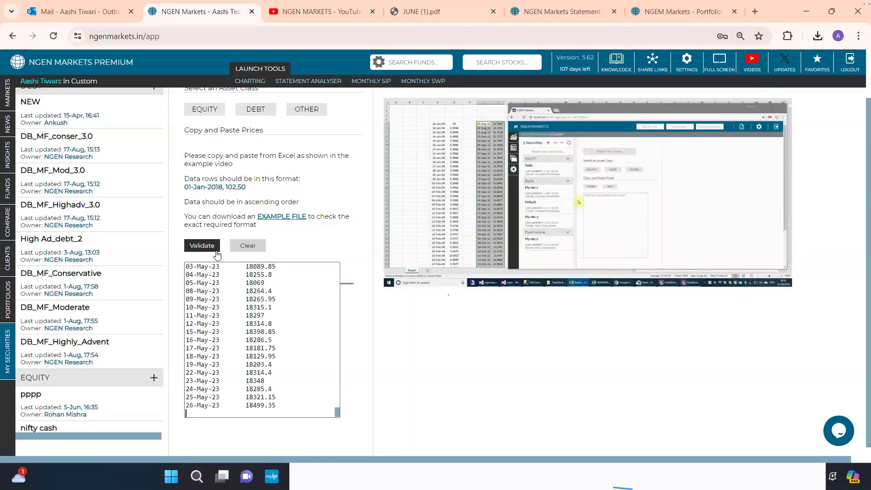
scroll(246, 297, "up", 5)
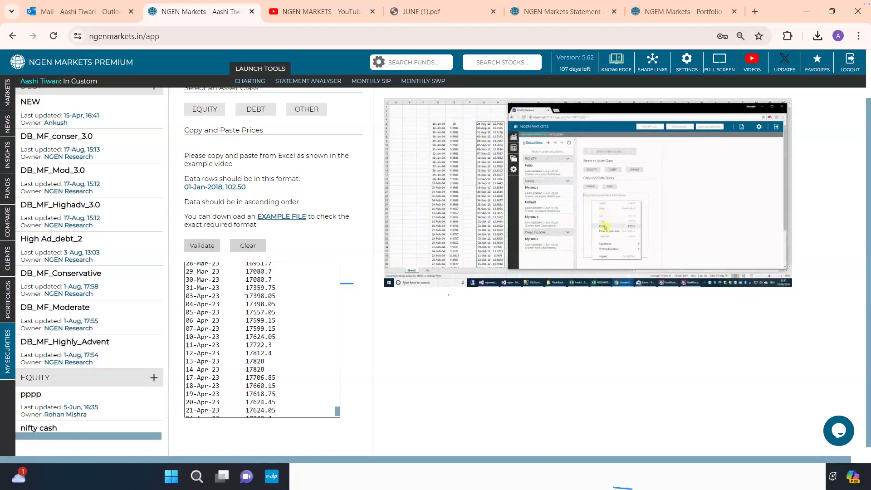
scroll(246, 297, "up", 3)
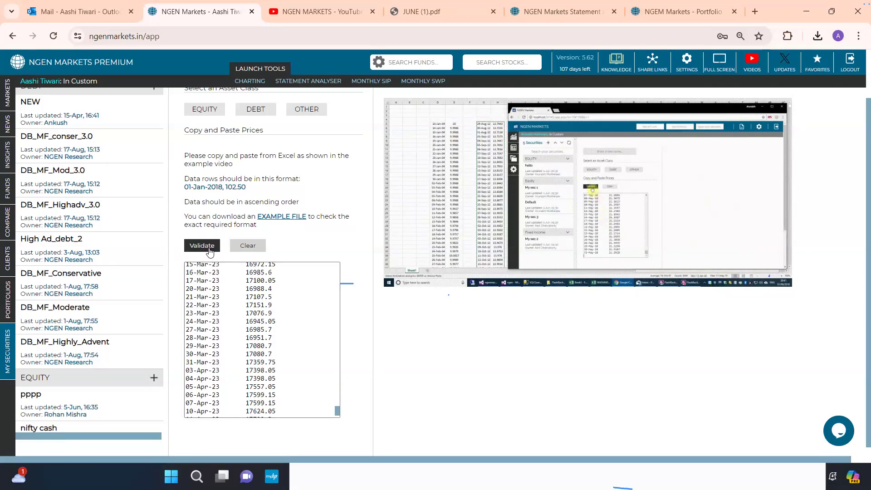
scroll(245, 182, "up", 1)
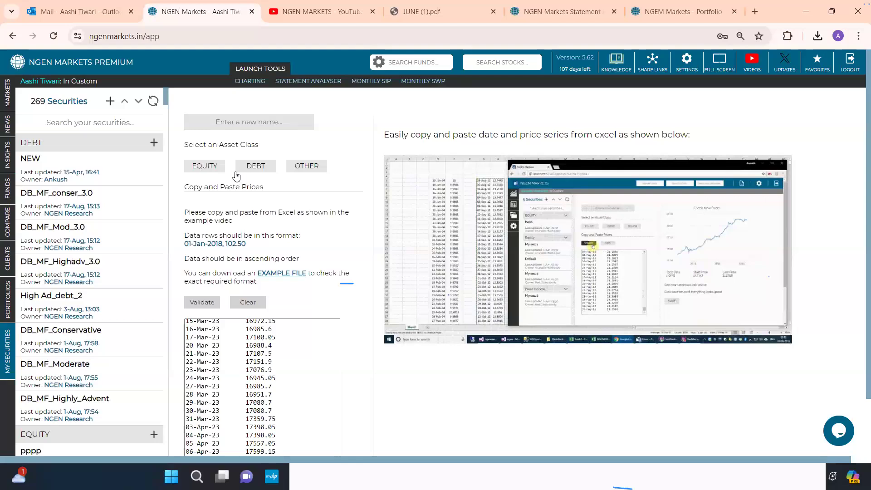
left_click(211, 171)
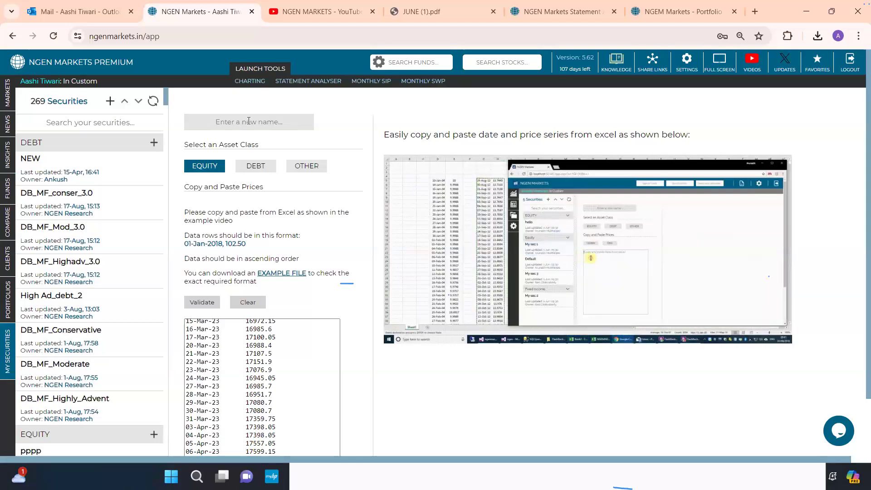
left_click(202, 302)
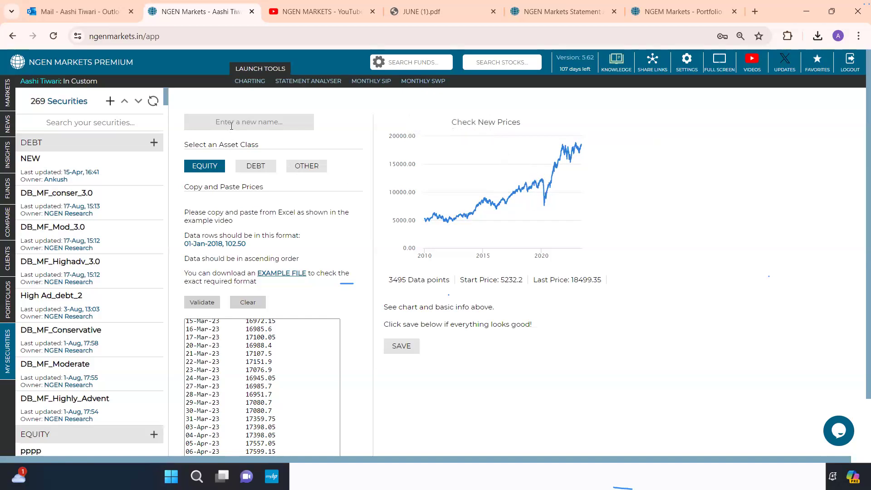
Name the new equity security 'AIF EXAMPLE 1' and save it
type("A")
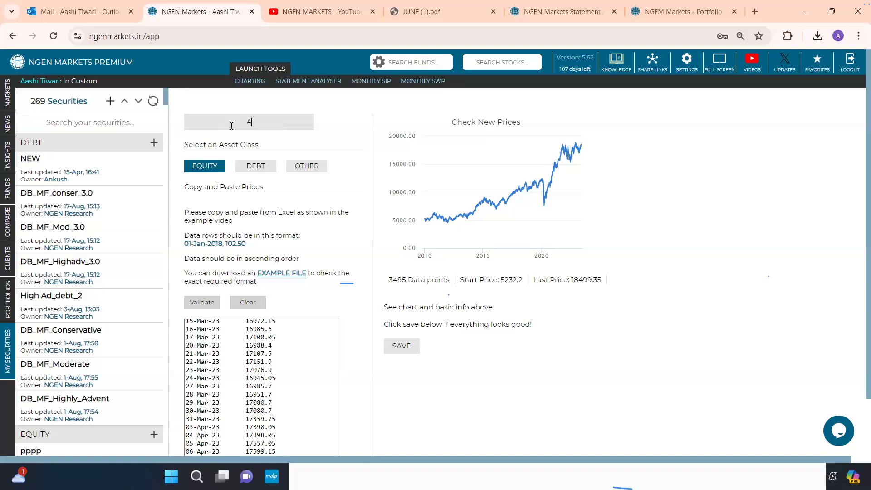
type("IF EXAMPLE")
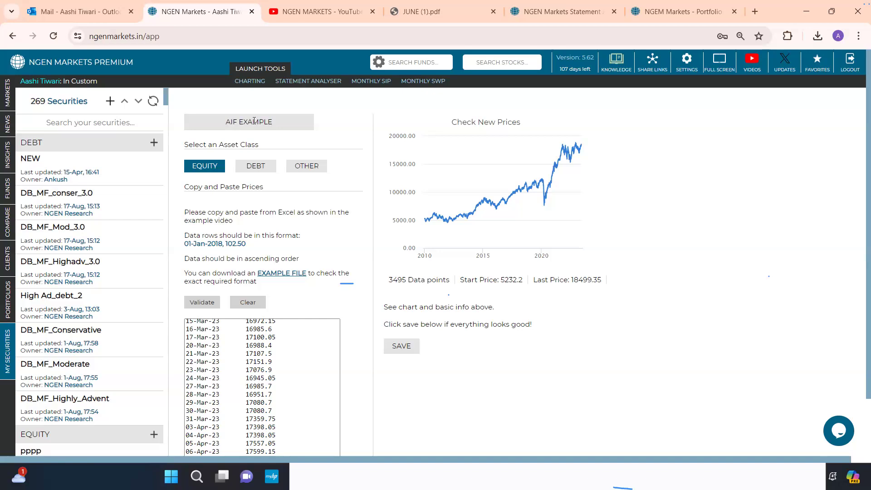
type(" 1")
left_click(405, 348)
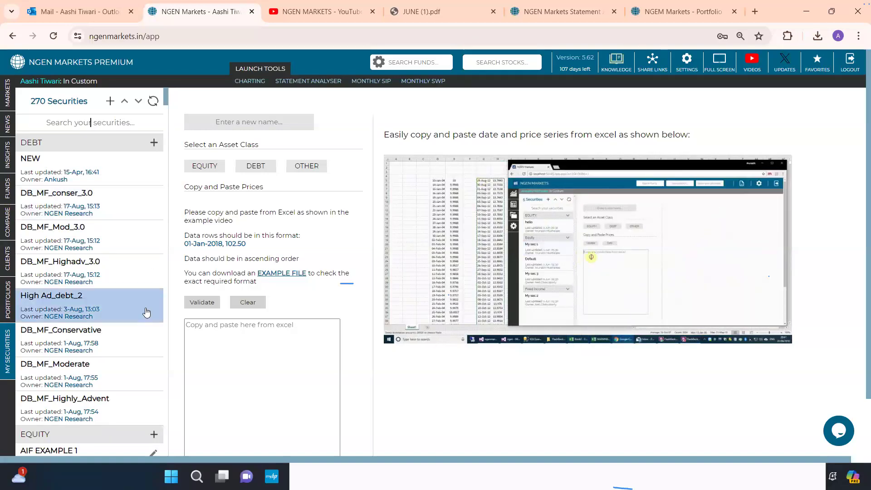
Search 'AIF' to view AIF EXAMPLE 1's performance, then open the NGEN MARKETS videos
scroll(146, 314, "down", 1)
scroll(99, 345, "up", 2)
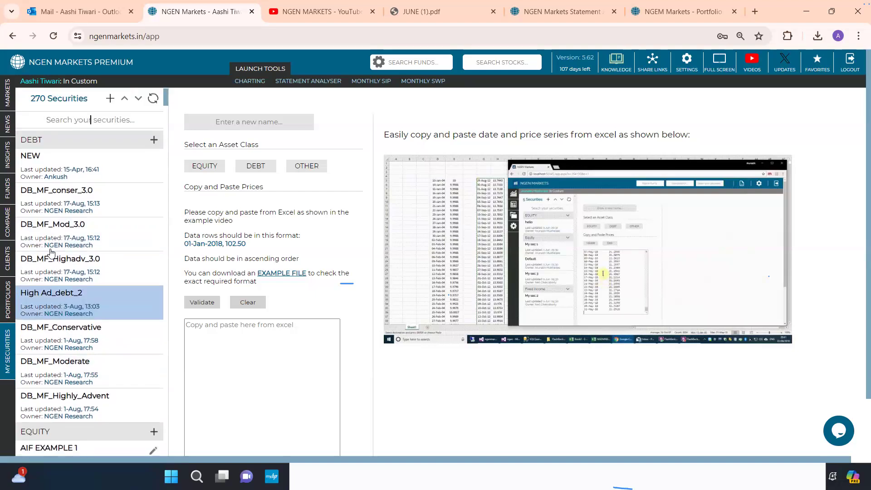
left_click(114, 118)
type("AIF")
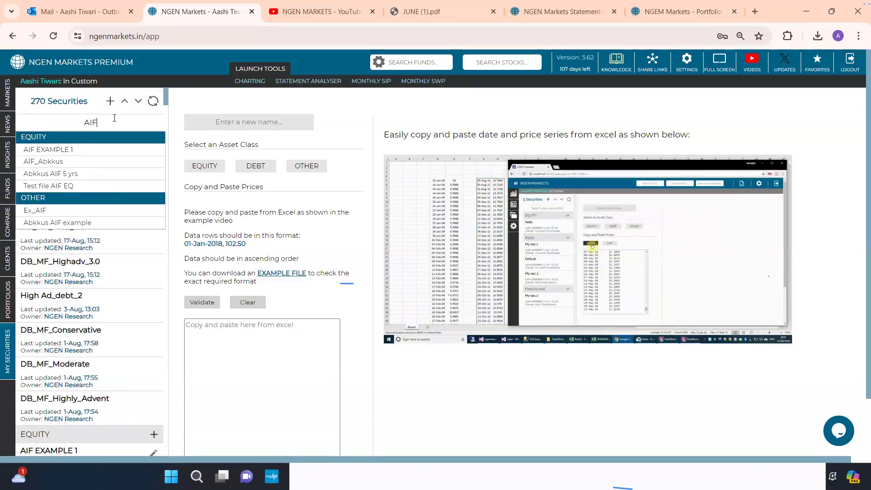
left_click(70, 154)
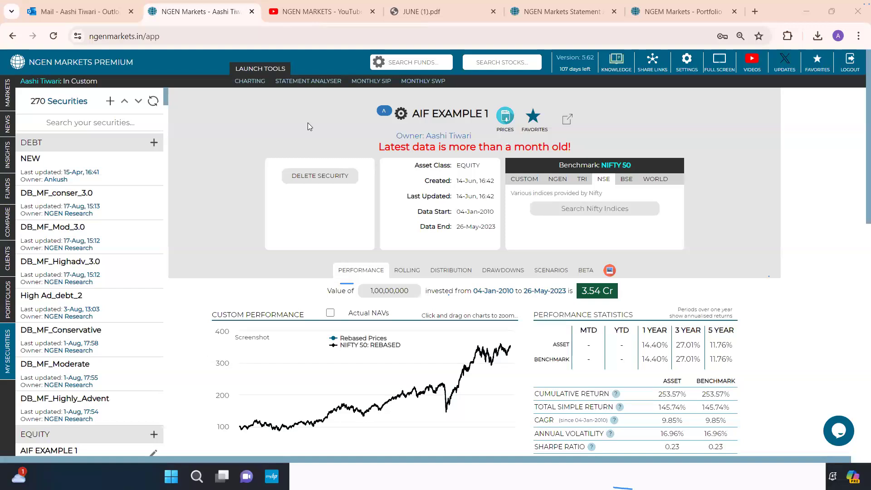
left_click(755, 64)
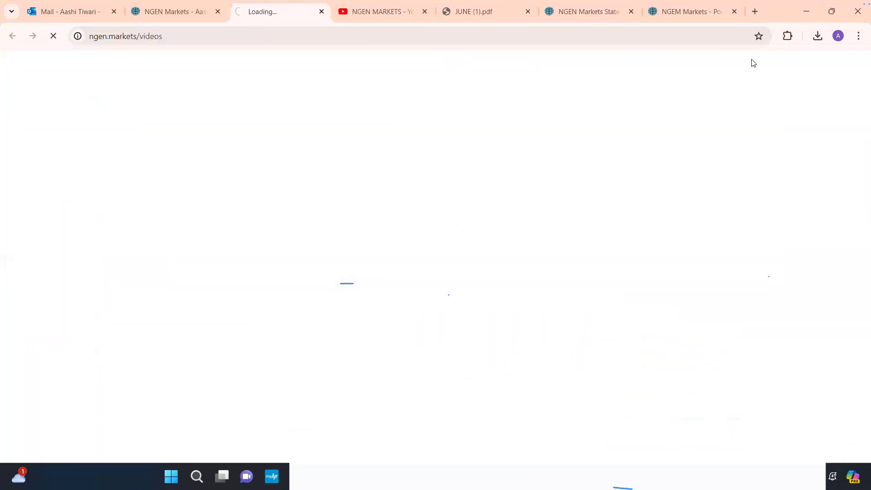